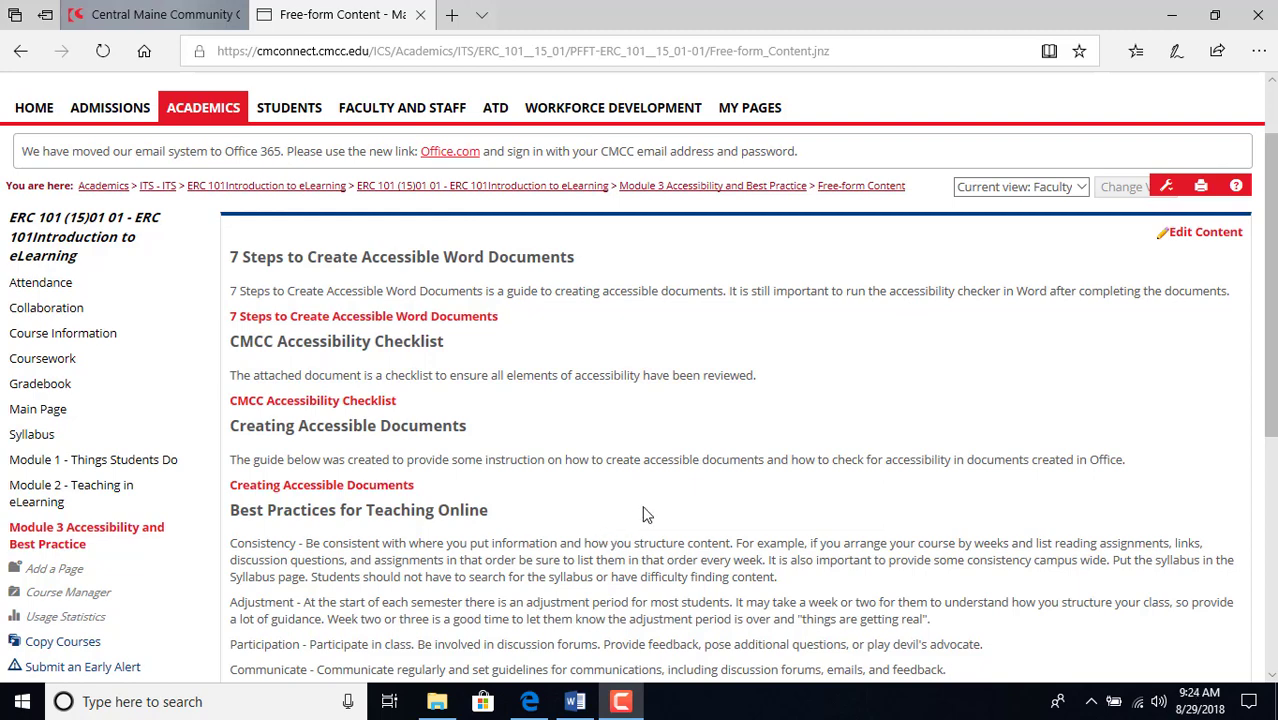
Switch to the Travel goals document in Word, close the Accessibility Checker and apply the Title style to the line "Travel Goals"
{"action": "left_click", "coordinate": [575, 701]}
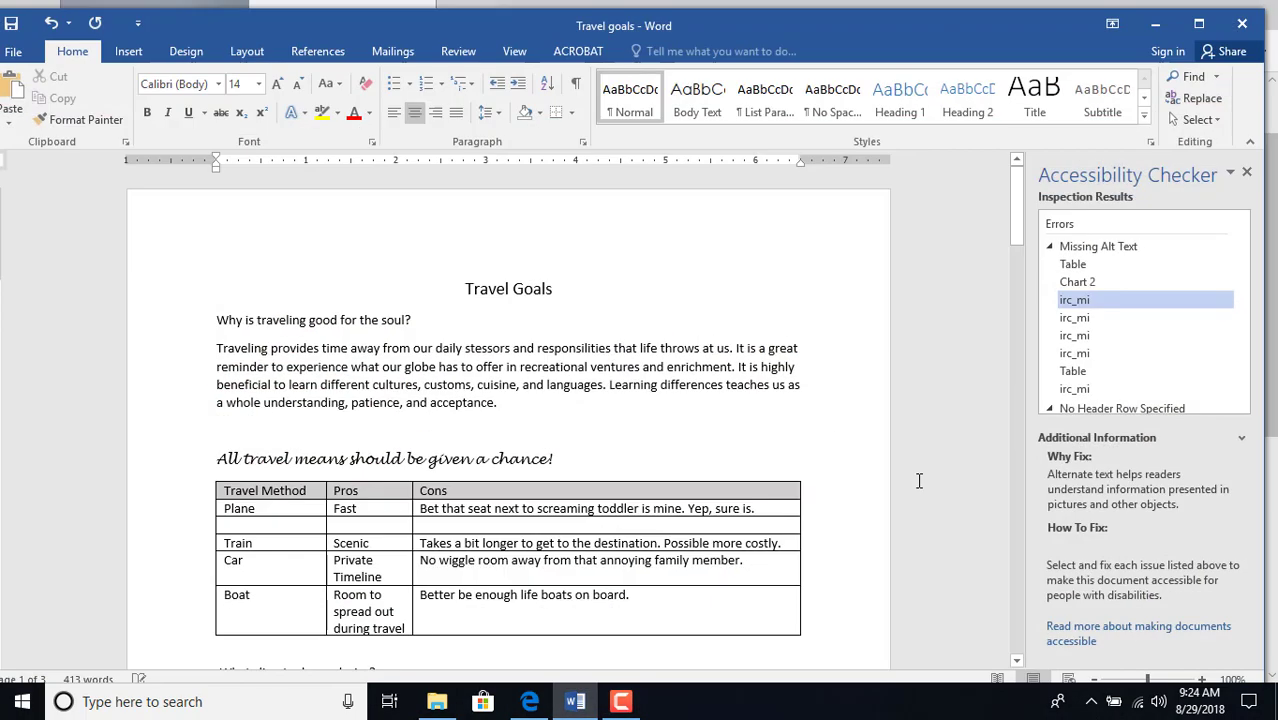
{"action": "left_click", "coordinate": [1247, 175]}
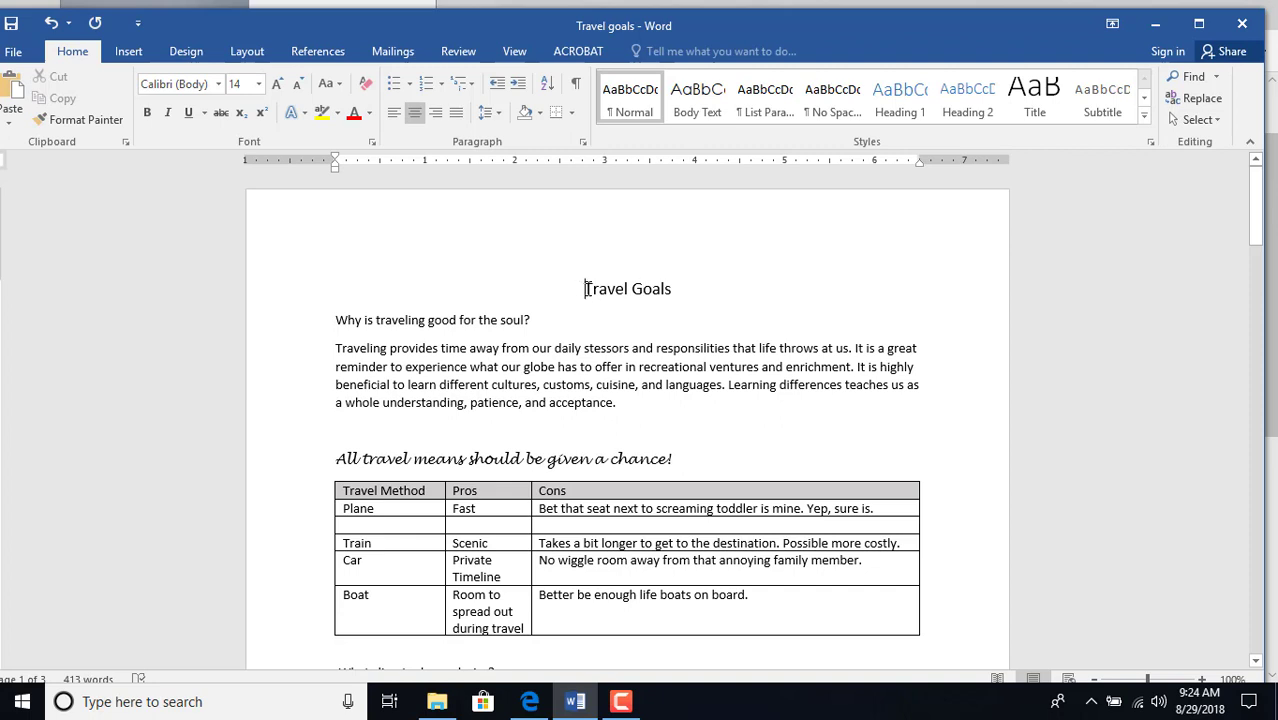
{"action": "left_click_drag", "start_coordinate": [585, 289], "coordinate": [682, 290]}
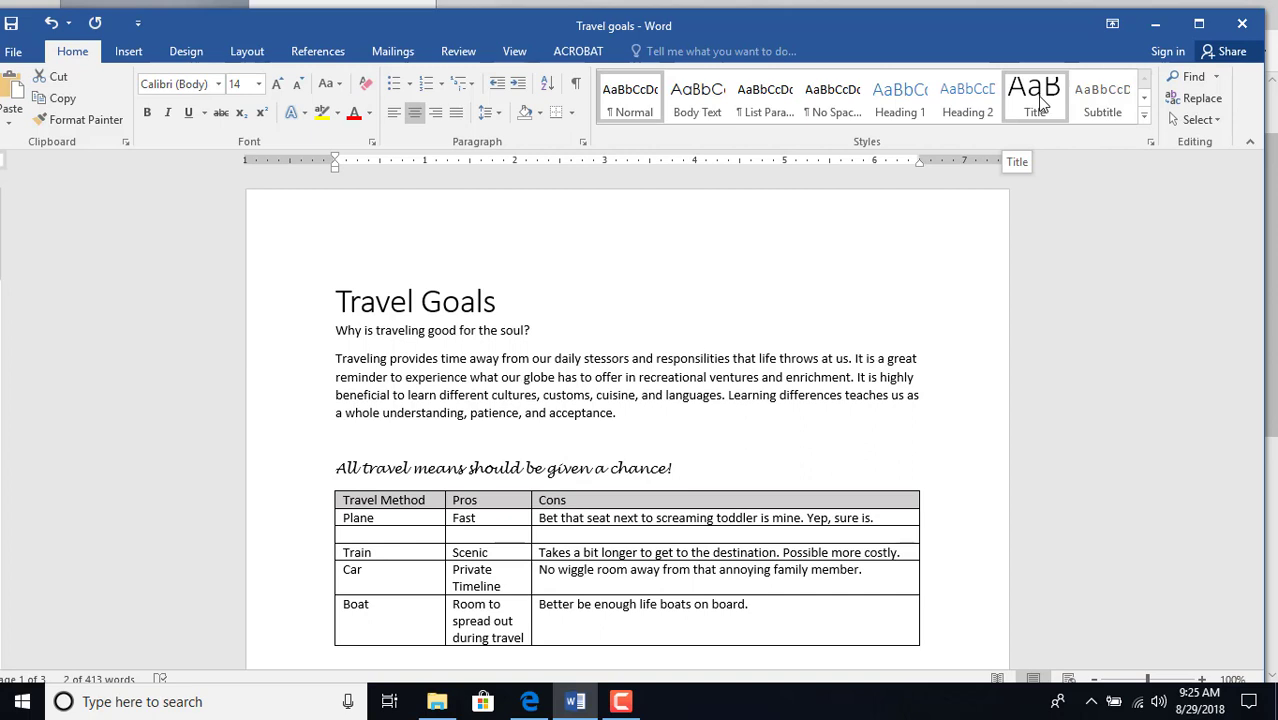
{"action": "left_click", "coordinate": [1040, 100]}
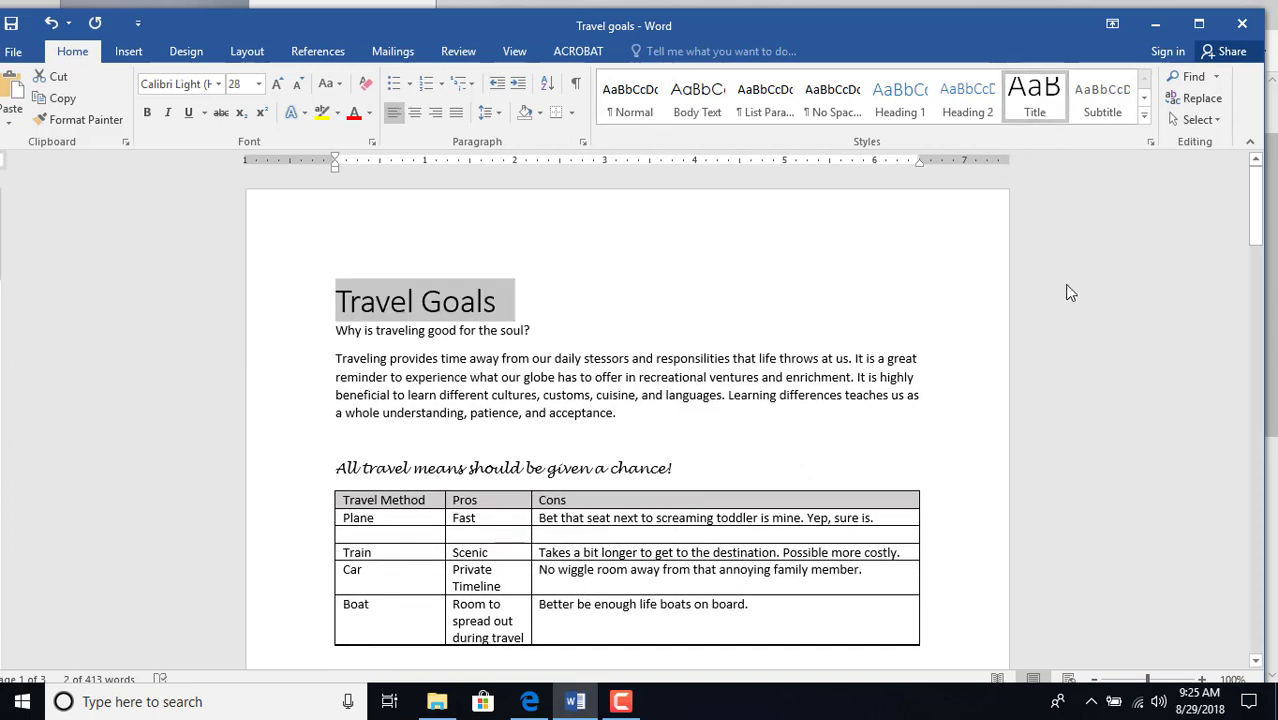
Modify the Title style to 16 pt, bold, automatic font color and centered alignment
{"action": "right_click", "coordinate": [1031, 98]}
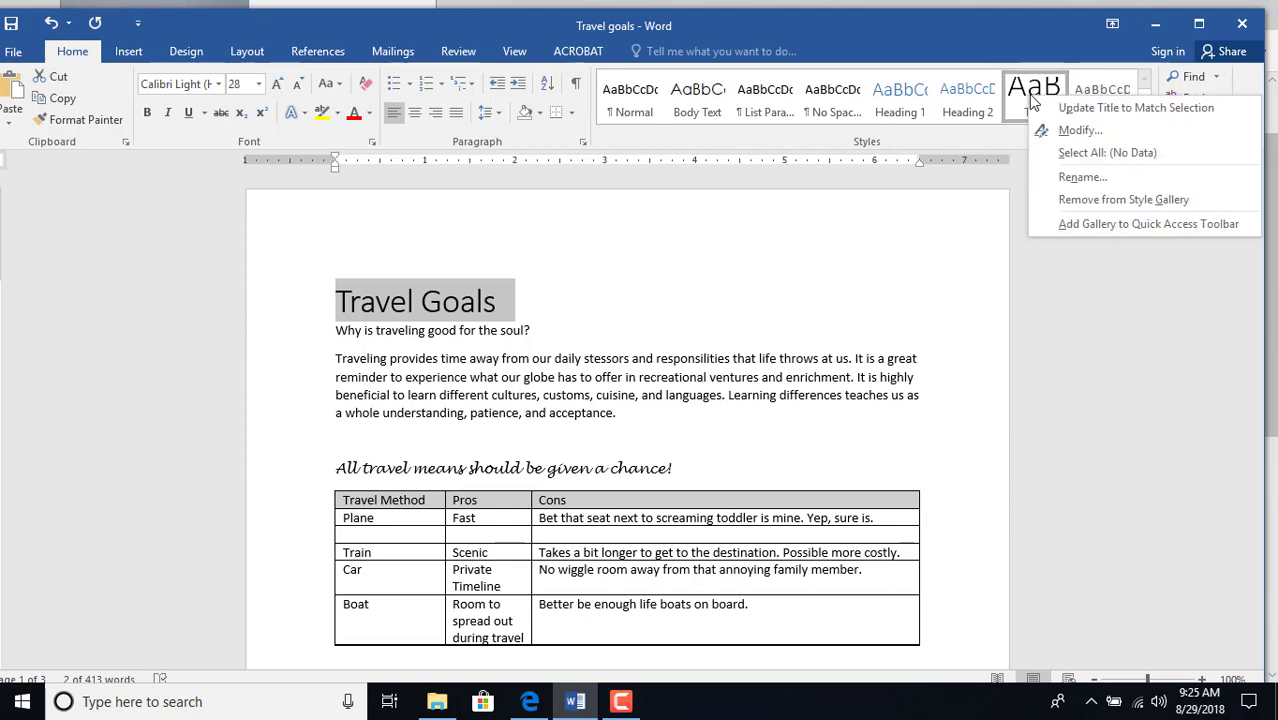
{"action": "left_click", "coordinate": [1084, 133]}
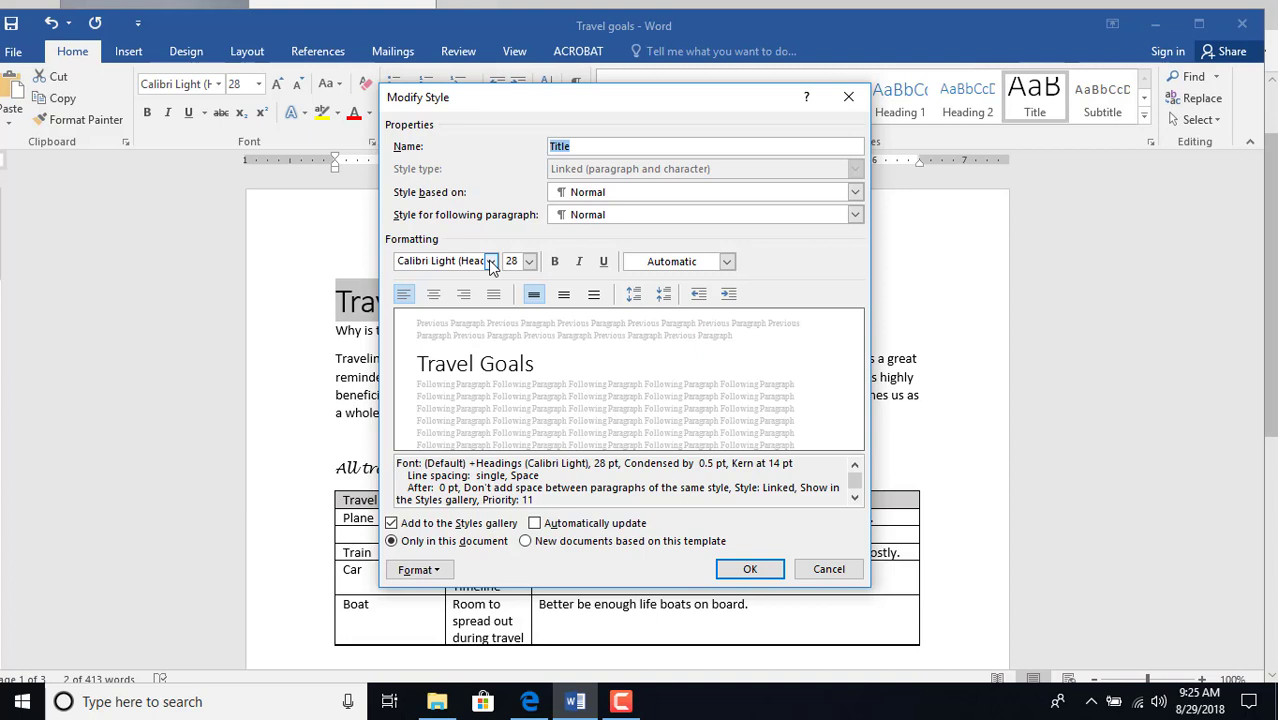
{"action": "left_click", "coordinate": [530, 261]}
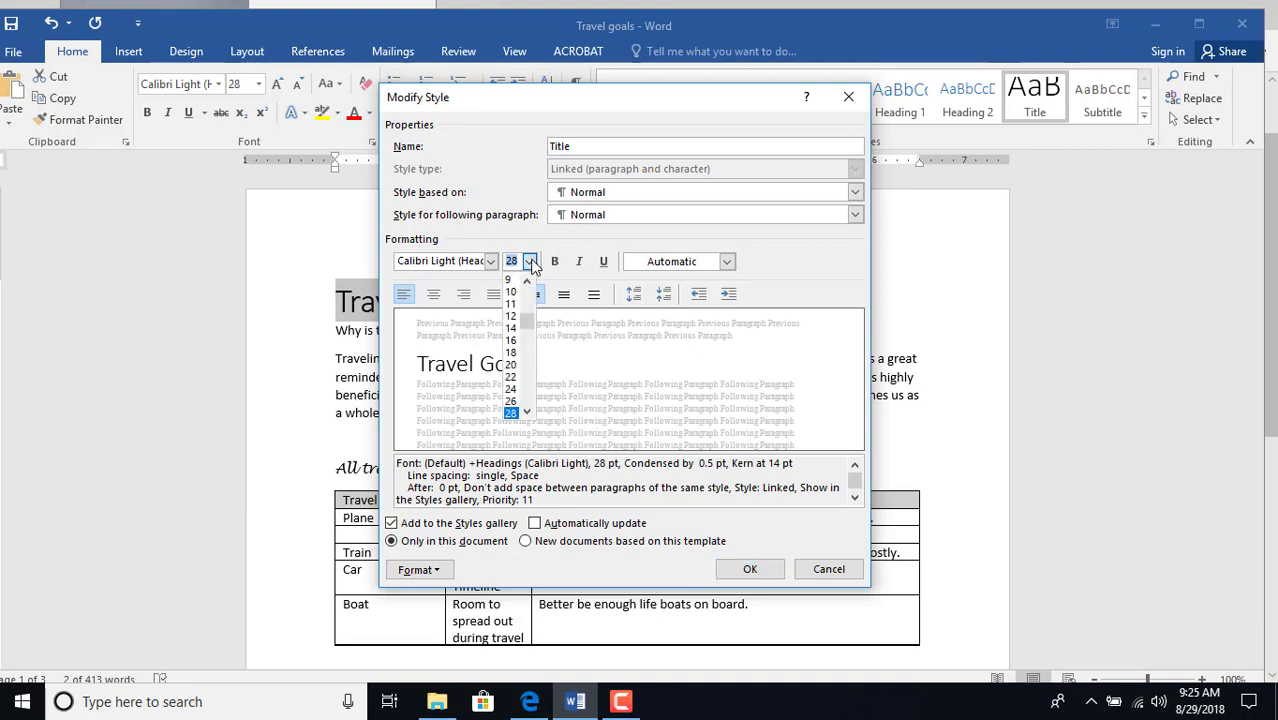
{"action": "left_click", "coordinate": [512, 340]}
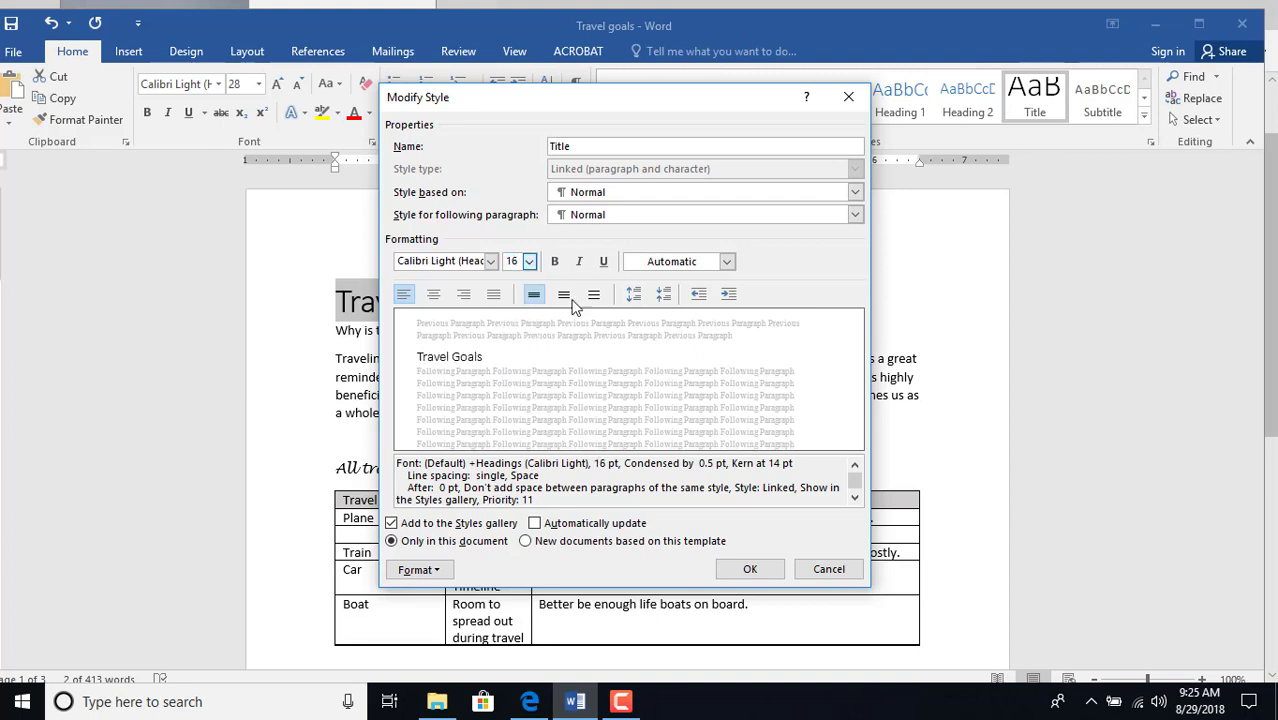
{"action": "left_click", "coordinate": [556, 264]}
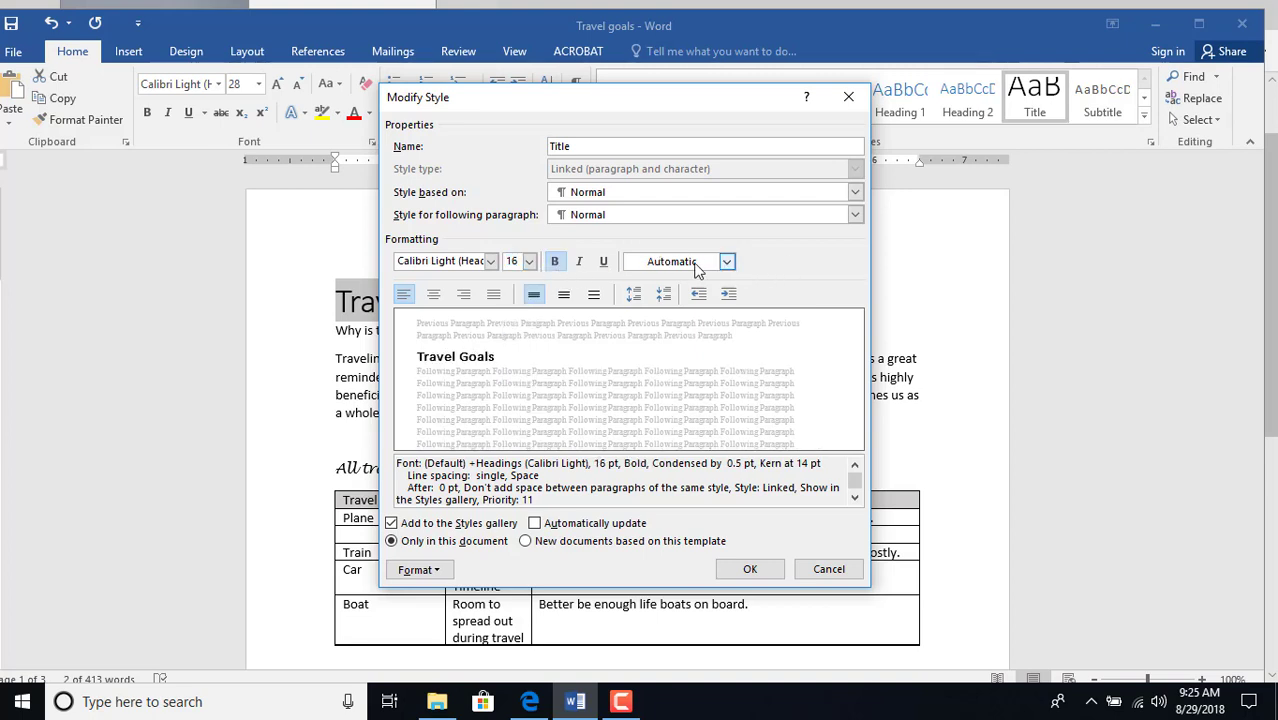
{"action": "left_click", "coordinate": [727, 261]}
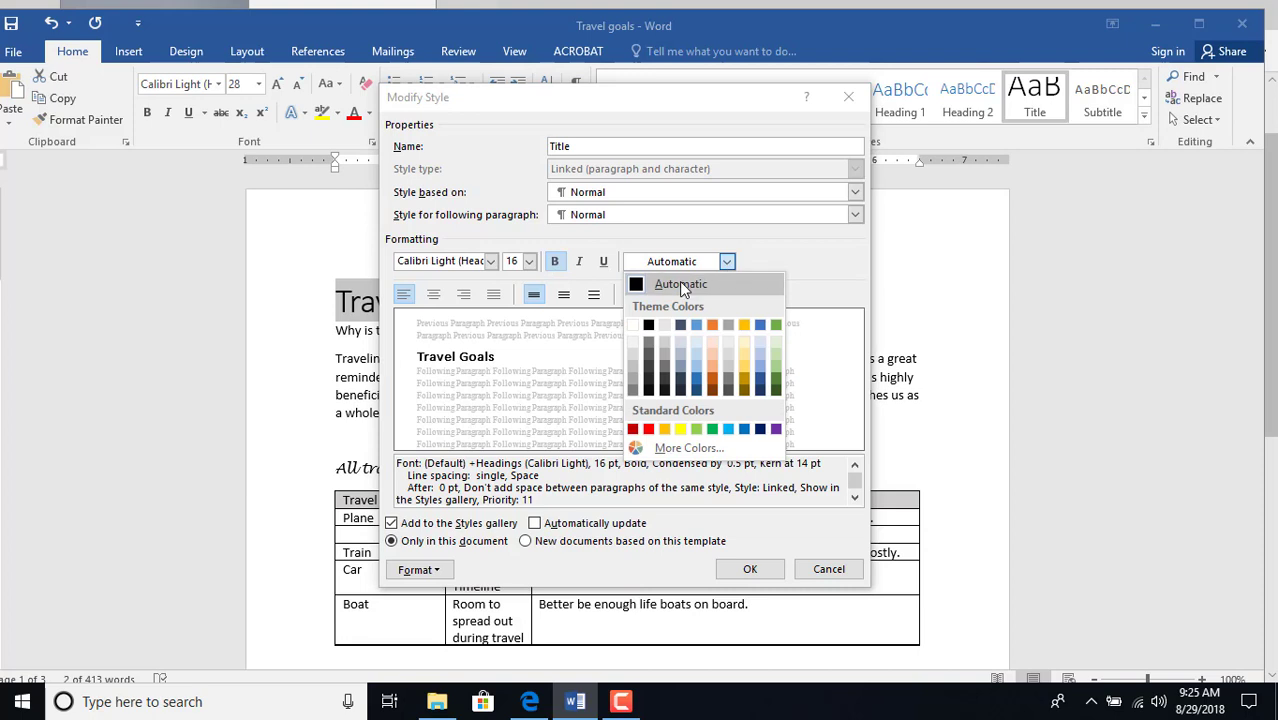
{"action": "left_click", "coordinate": [680, 284]}
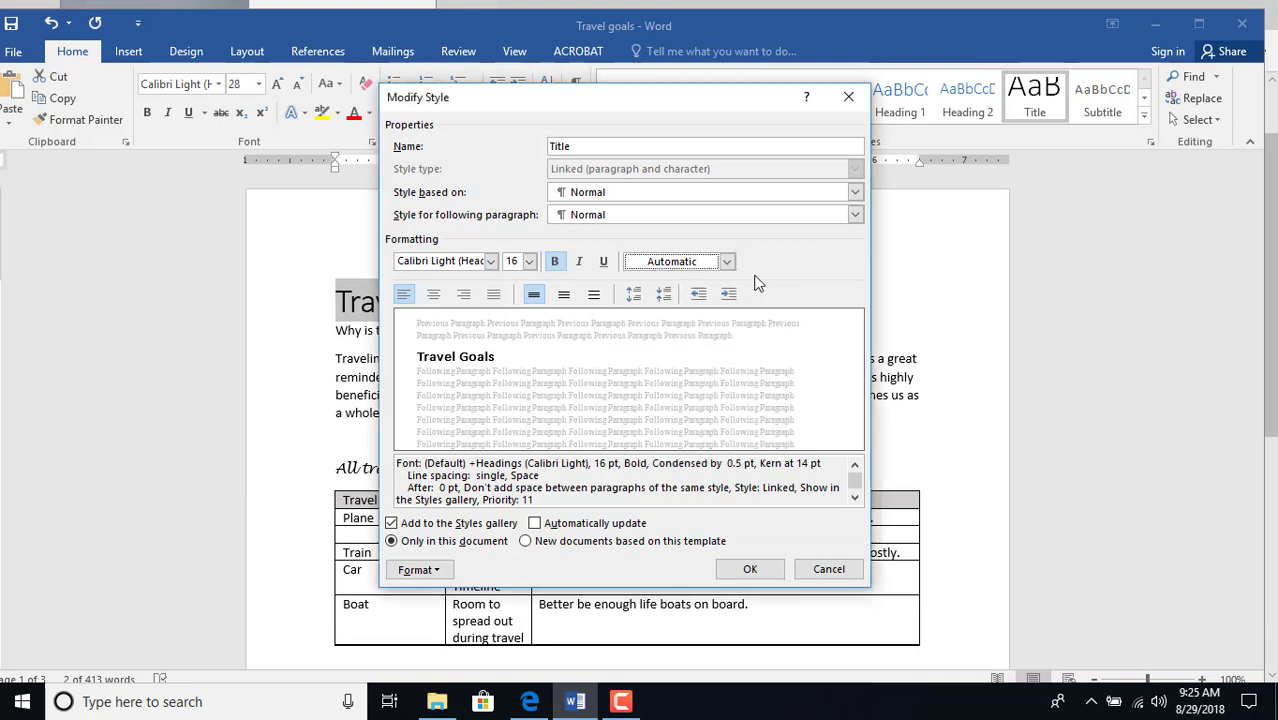
{"action": "left_click", "coordinate": [433, 296]}
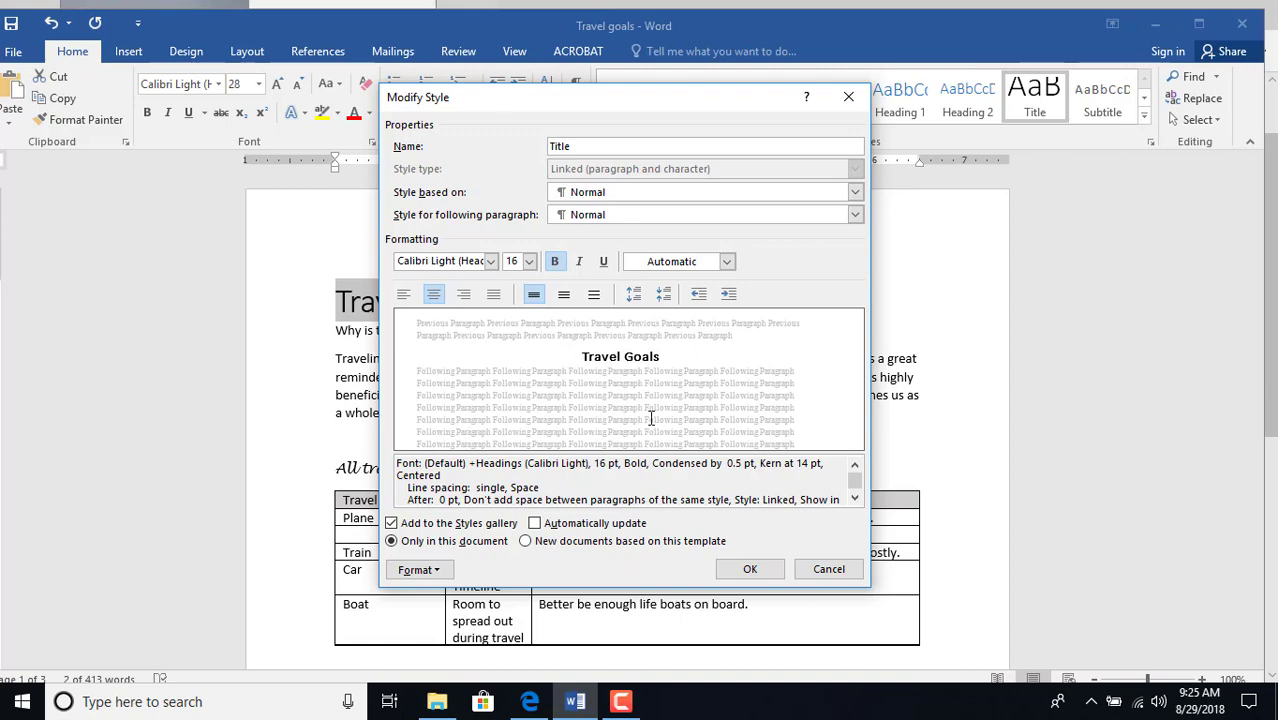
{"action": "left_click", "coordinate": [772, 576]}
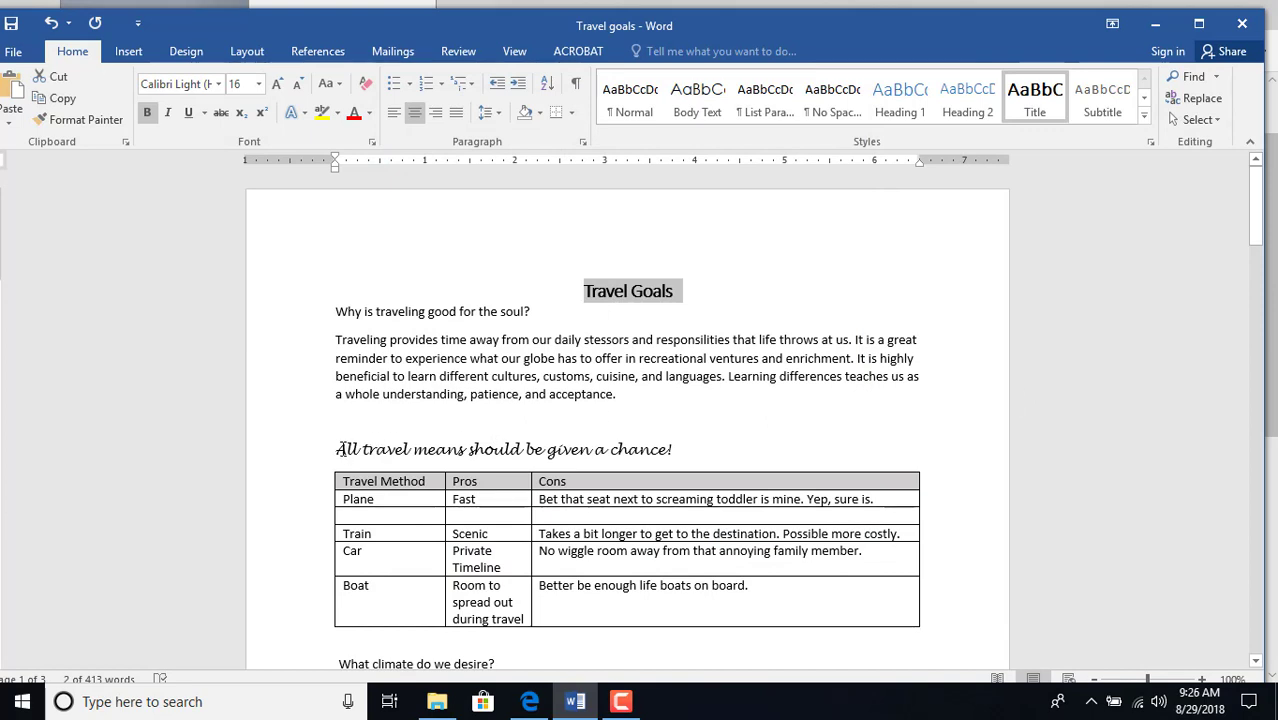
Try the Title style on the line "All travel means should be given a chance!" and undo it
{"action": "left_click", "coordinate": [340, 449]}
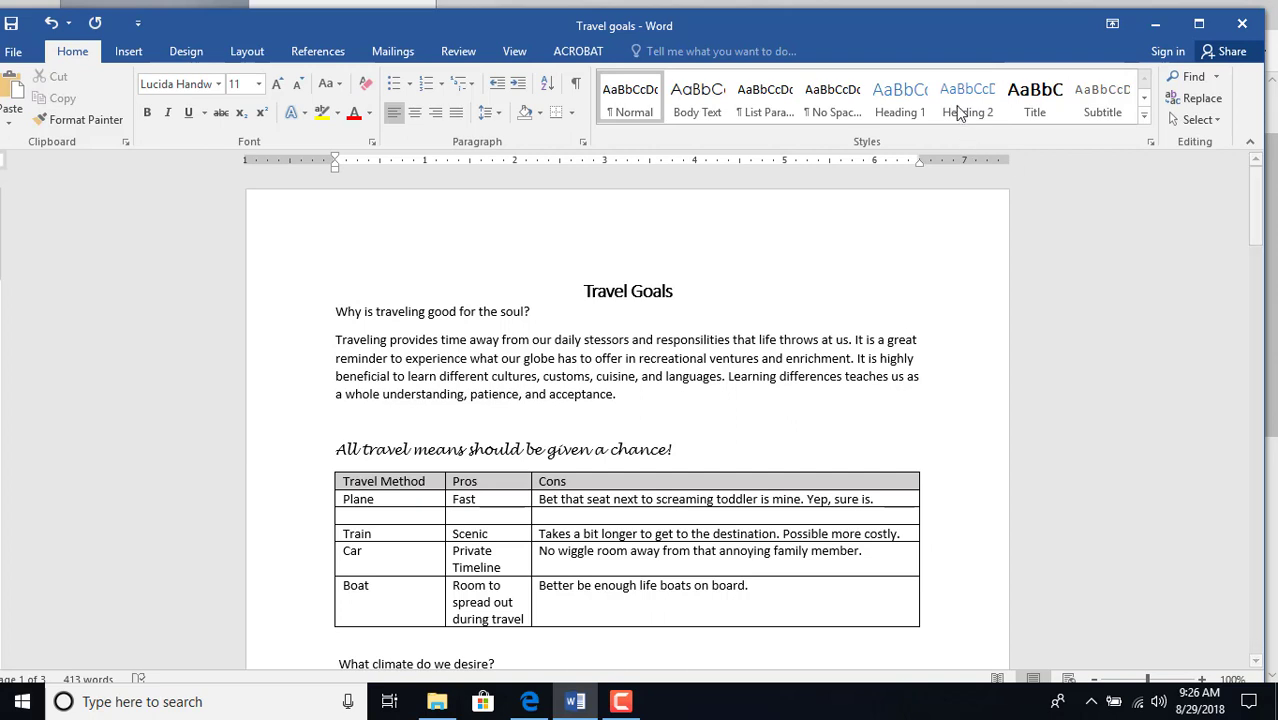
{"action": "left_click", "coordinate": [1032, 100]}
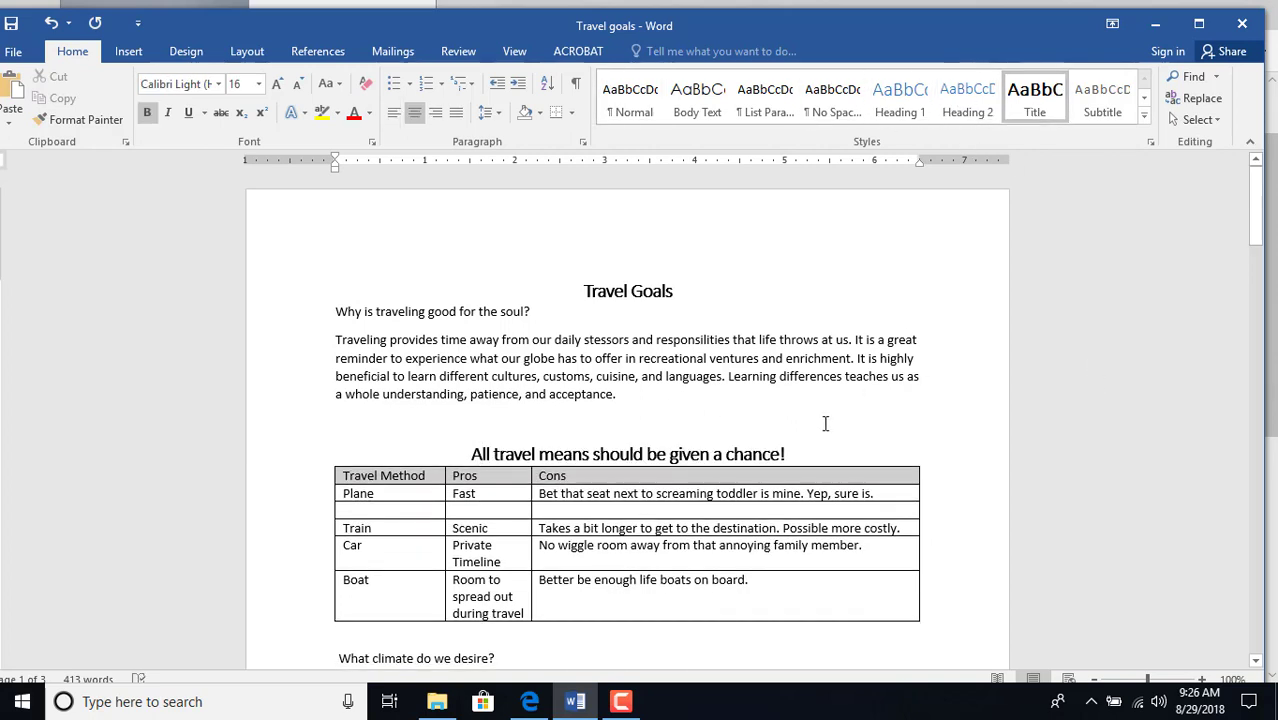
{"action": "left_click", "coordinate": [52, 23]}
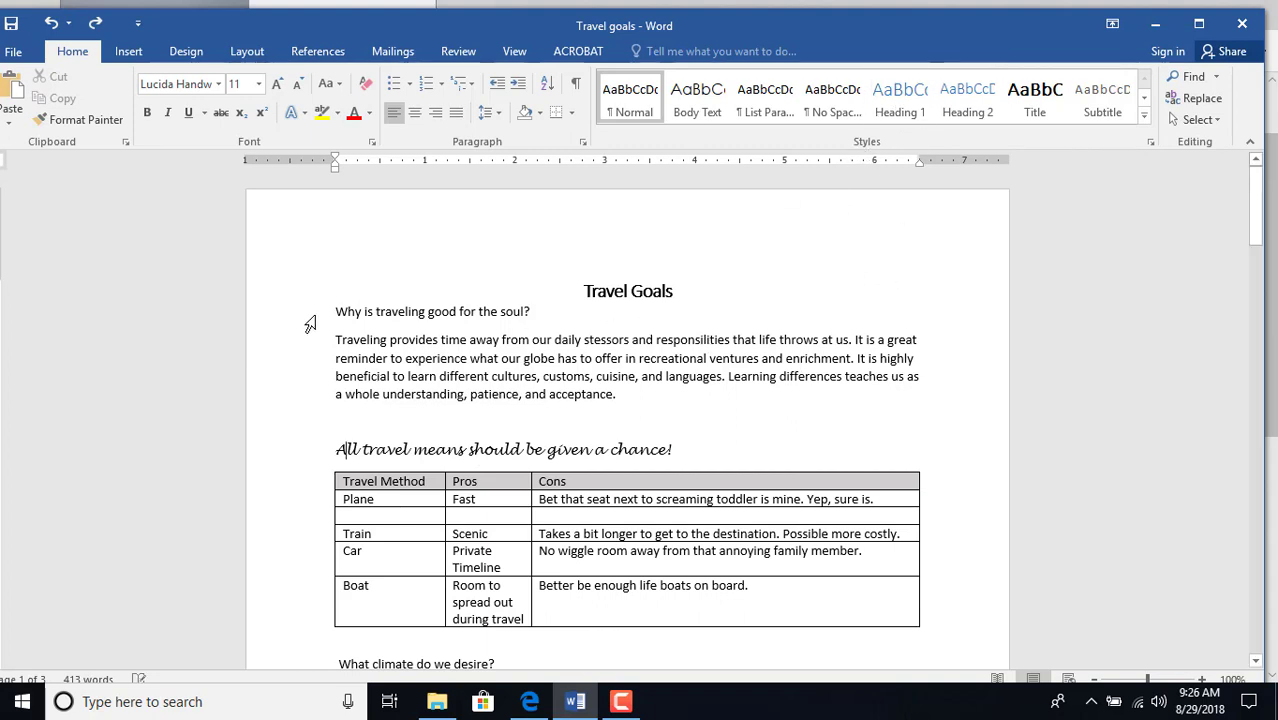
Apply the Heading 1 style to the line "Why is traveling good for the soul?"
{"action": "left_click", "coordinate": [337, 309]}
{"action": "left_click_drag", "start_coordinate": [336, 311], "coordinate": [540, 312]}
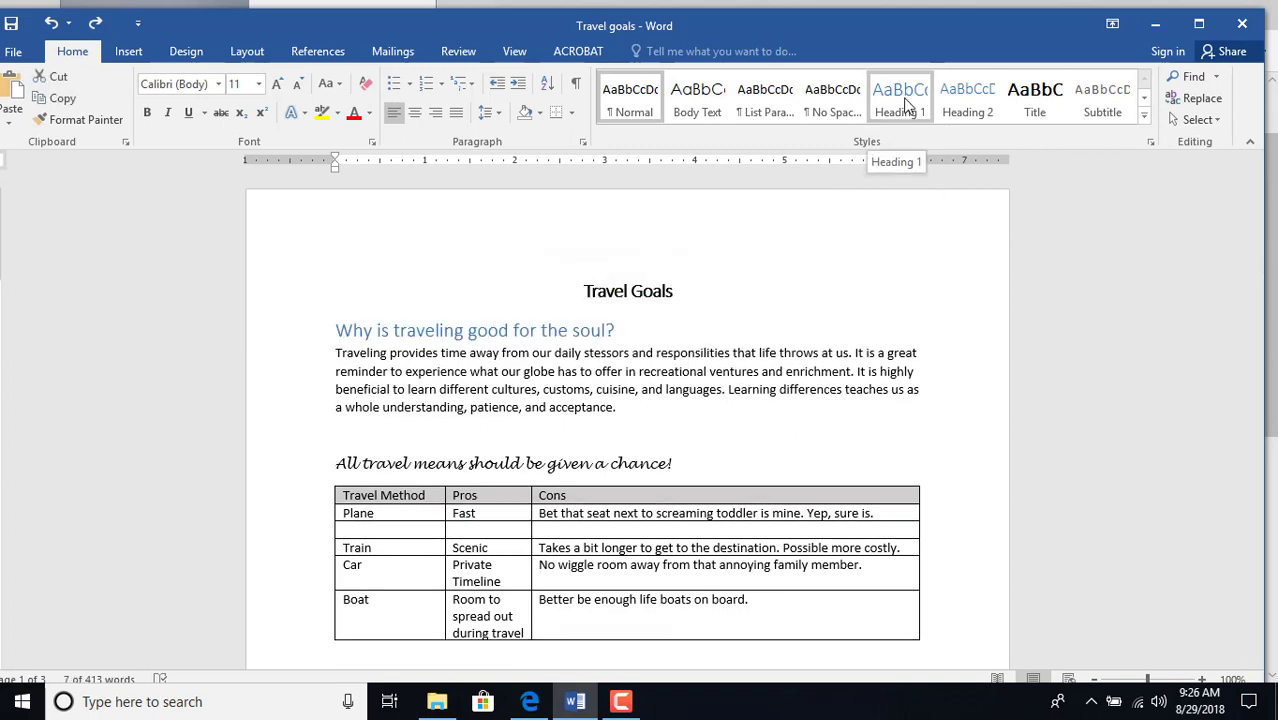
{"action": "left_click", "coordinate": [907, 103]}
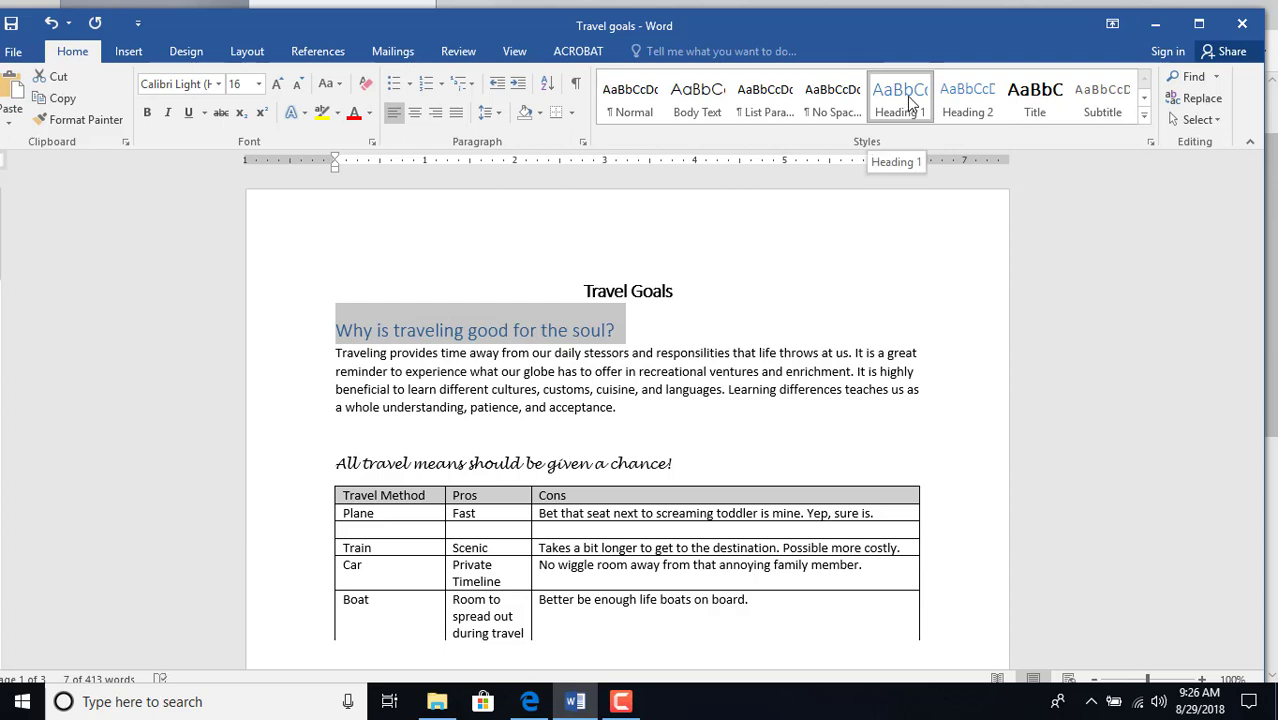
Modify the Heading 1 style to 14 pt, bold and automatic font color
{"action": "right_click", "coordinate": [907, 96]}
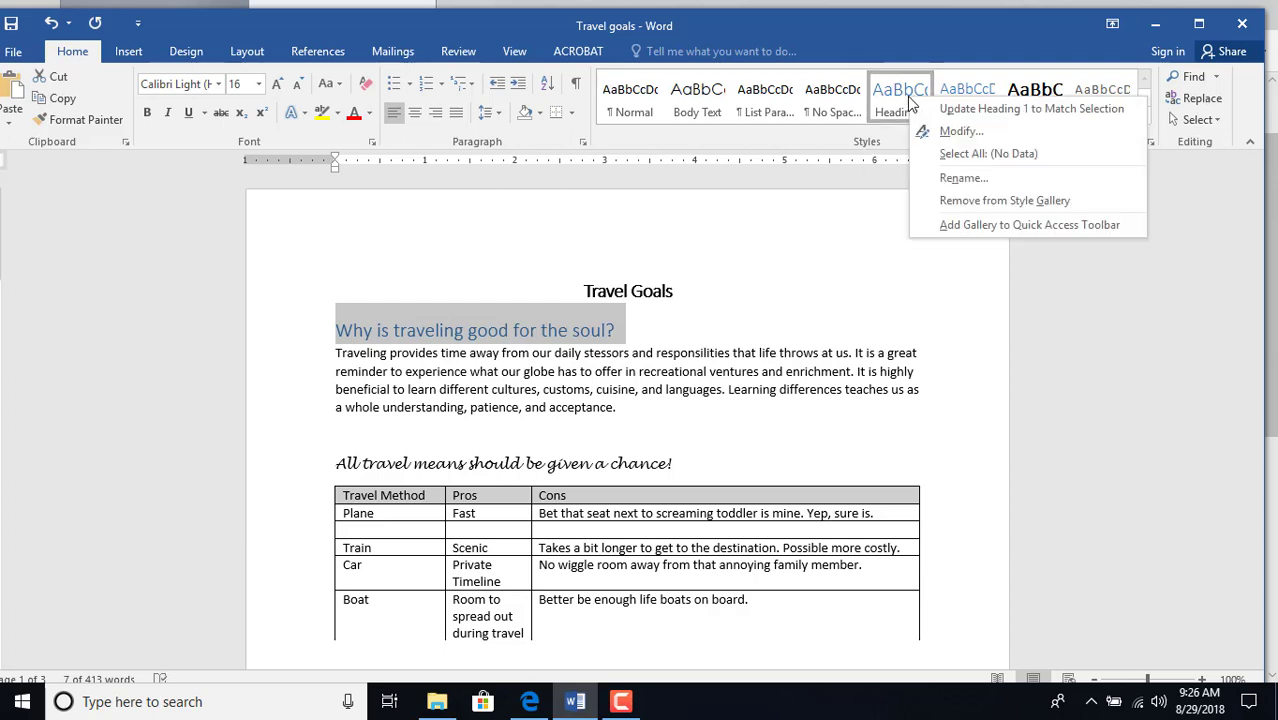
{"action": "left_click", "coordinate": [920, 130]}
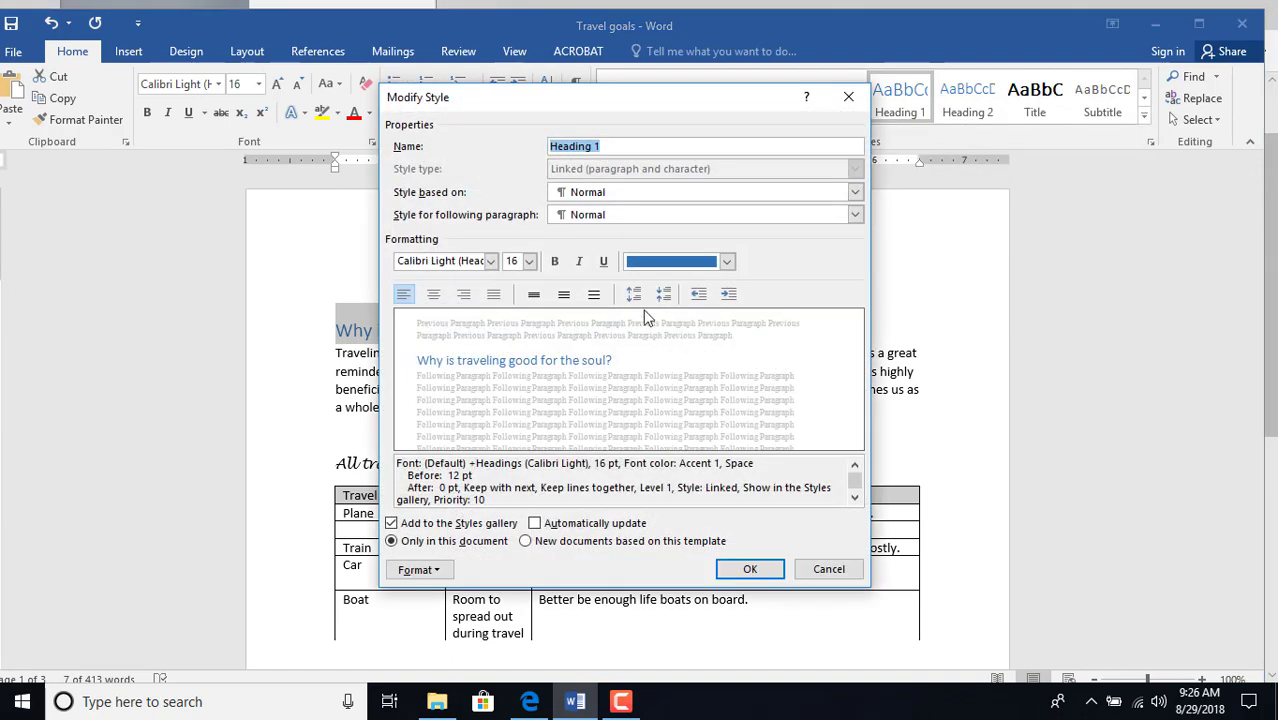
{"action": "left_click", "coordinate": [530, 261]}
{"action": "left_click", "coordinate": [512, 336]}
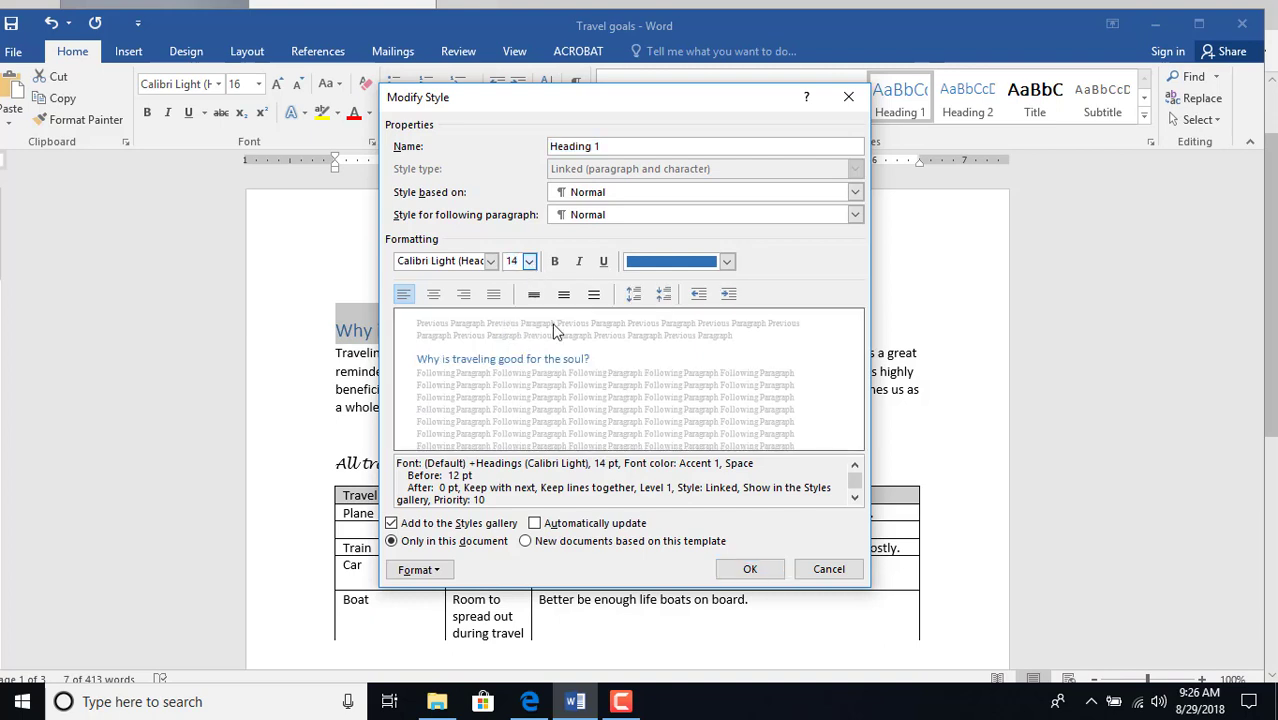
{"action": "left_click", "coordinate": [726, 263]}
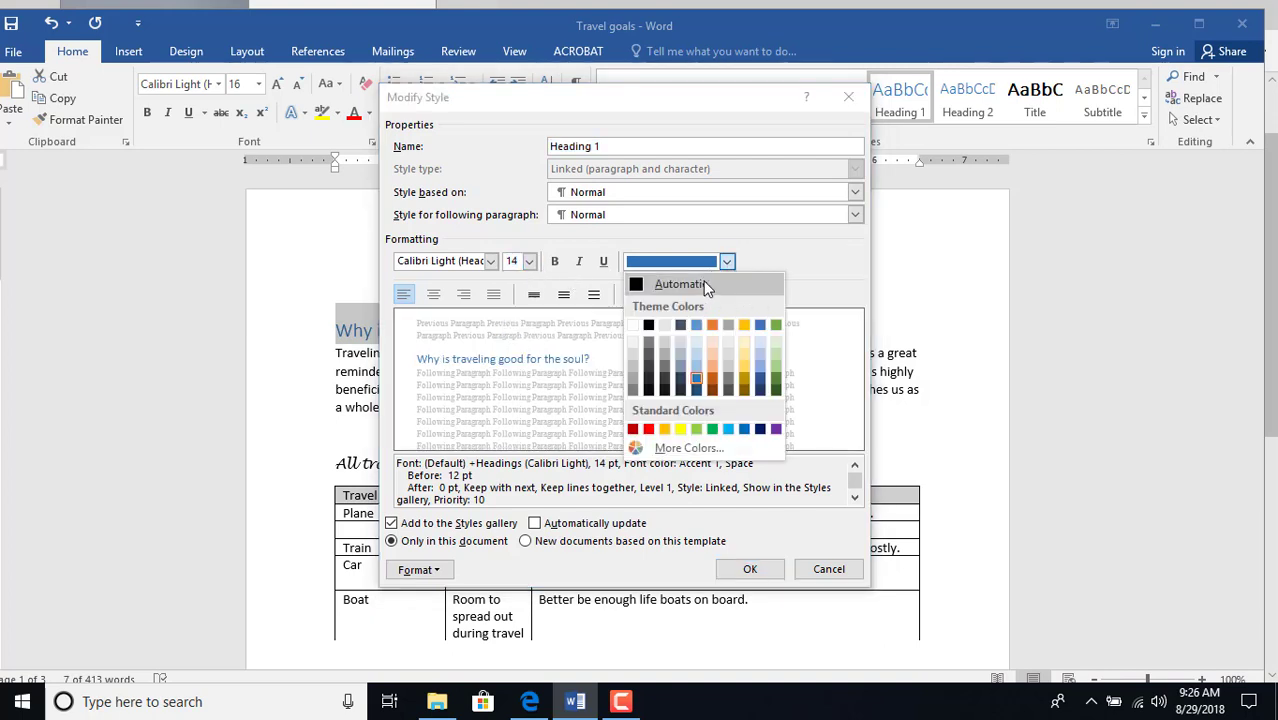
{"action": "left_click", "coordinate": [680, 283]}
{"action": "left_click", "coordinate": [555, 261]}
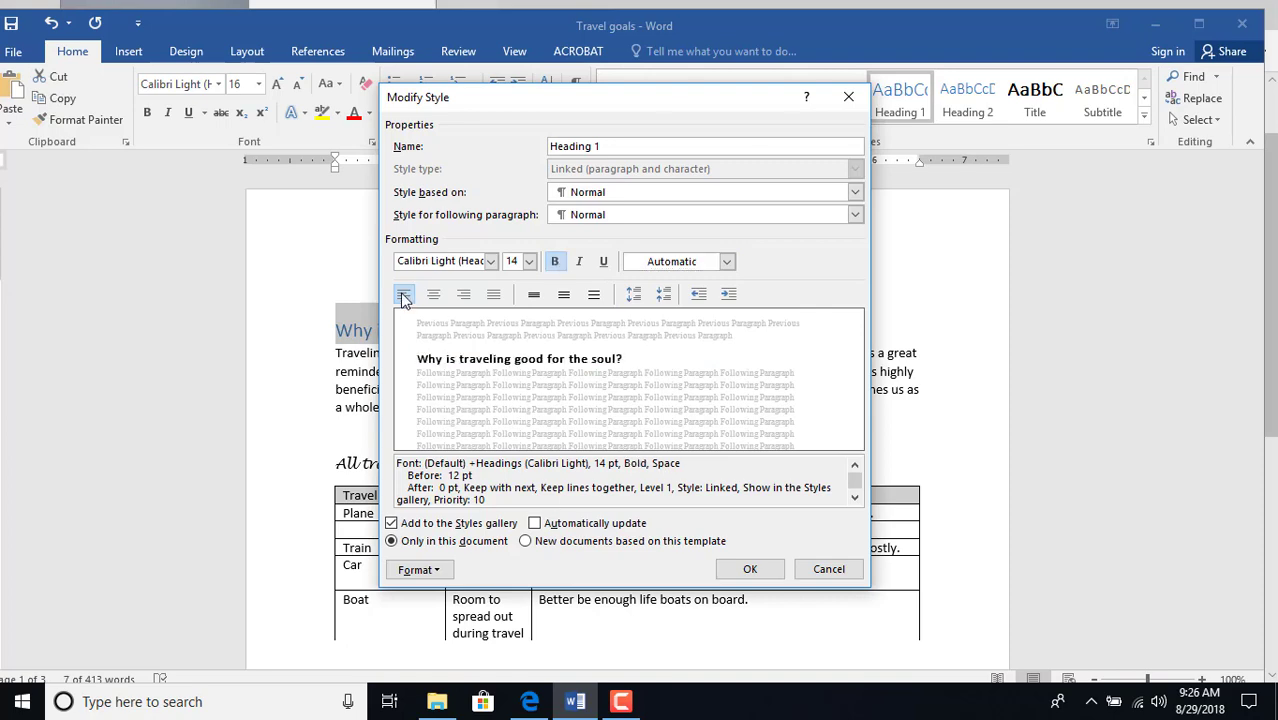
{"action": "left_click", "coordinate": [750, 569]}
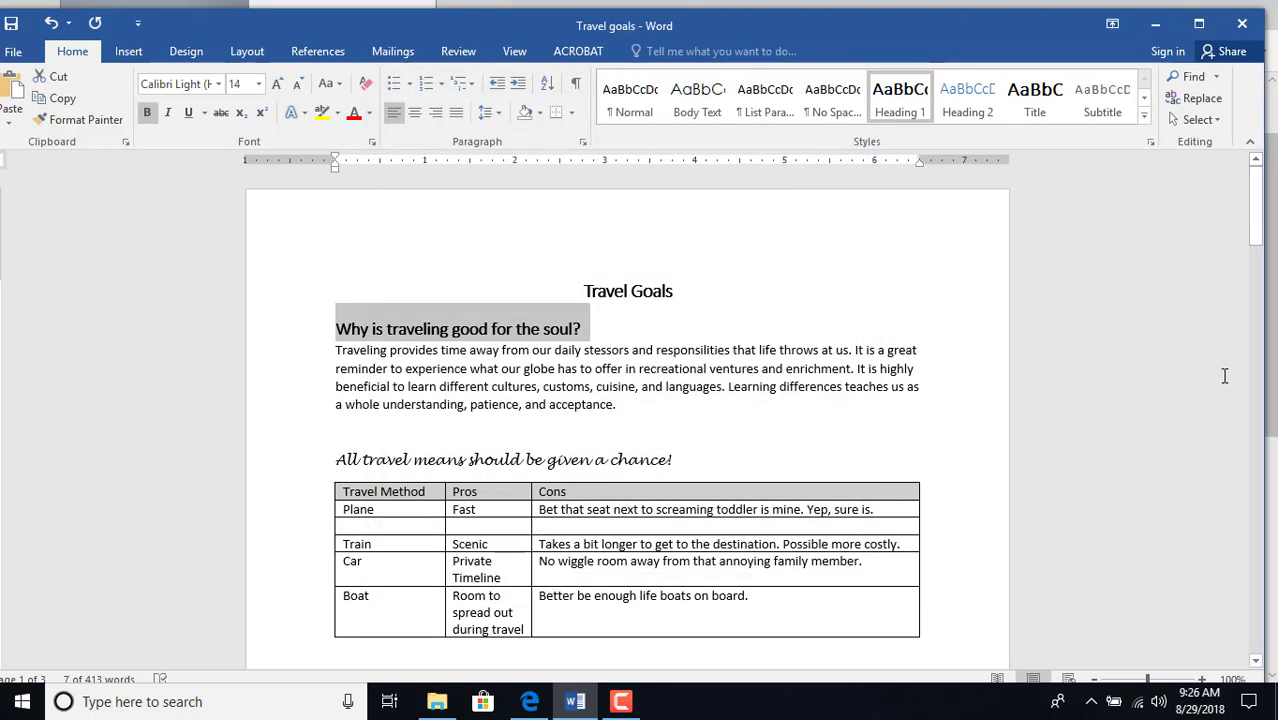
Try Heading 1 on "All travel means should be given a chance!" and "What climate do we desire?", and undo both style changes
{"action": "left_click", "coordinate": [341, 459]}
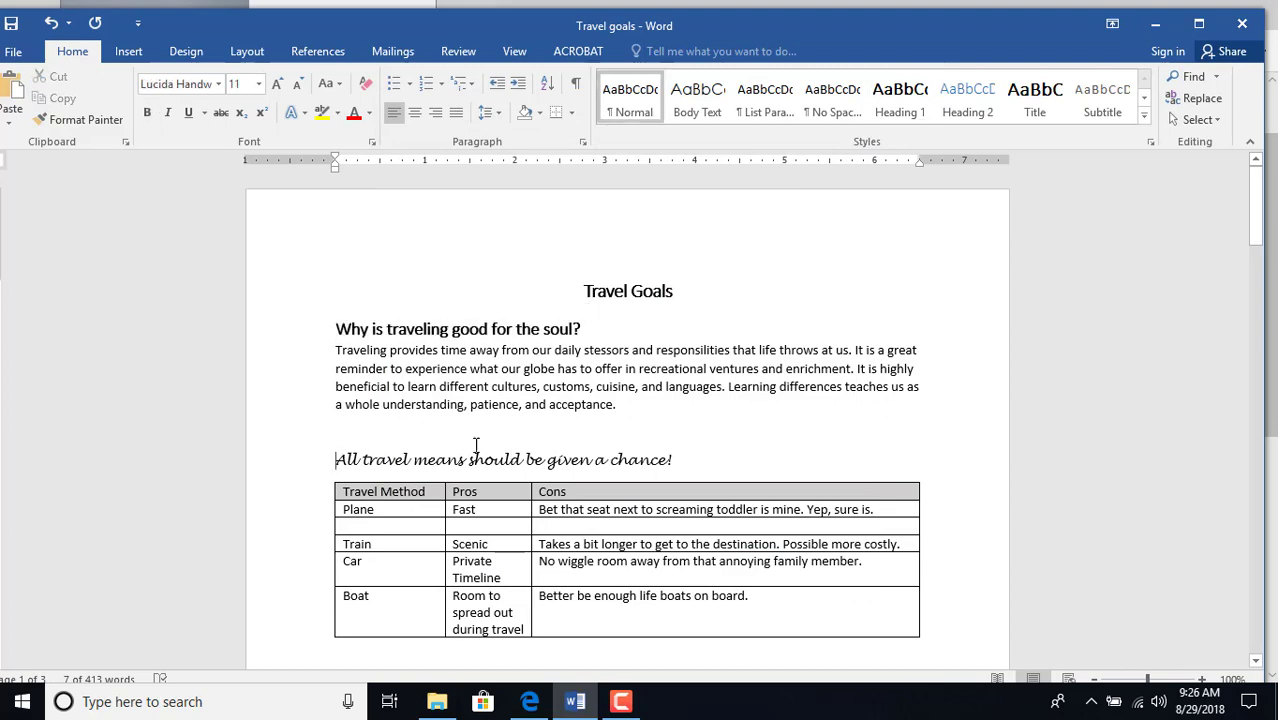
{"action": "left_click", "coordinate": [900, 100]}
{"action": "scroll", "coordinate": [560, 477], "scroll_direction": "down", "scroll_amount": 4}
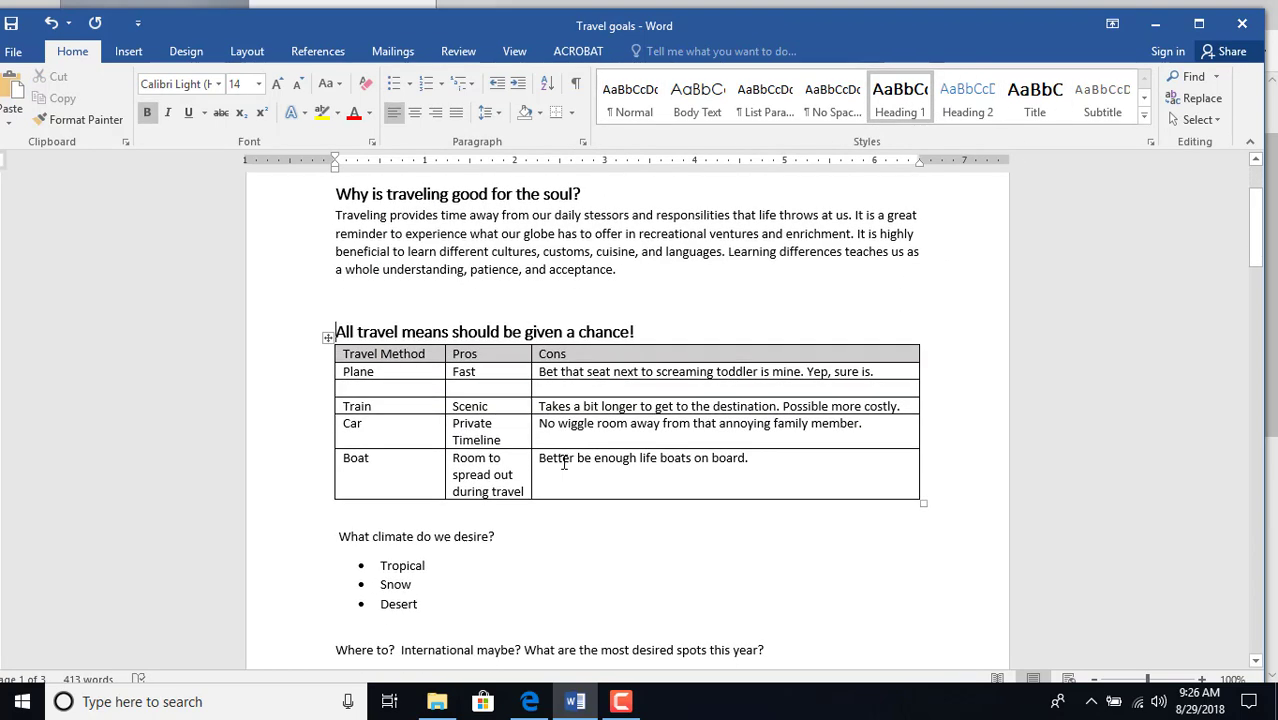
{"action": "left_click", "coordinate": [338, 446]}
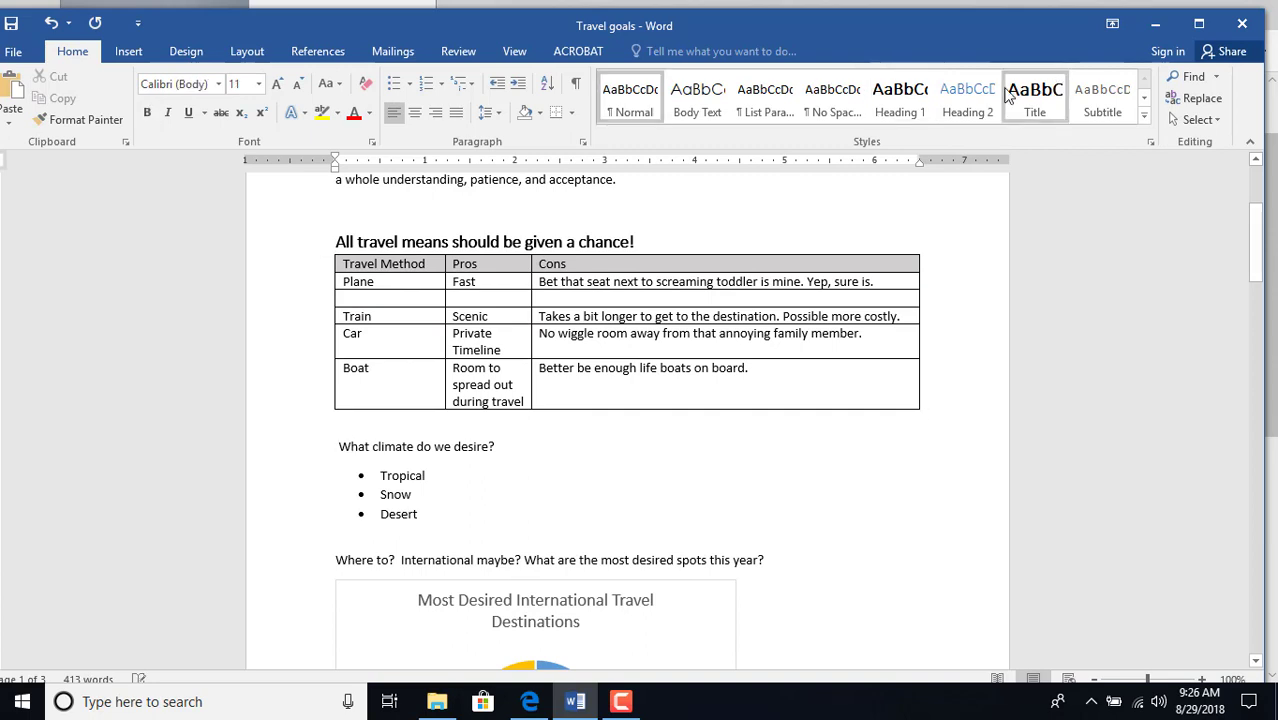
{"action": "left_click", "coordinate": [900, 100]}
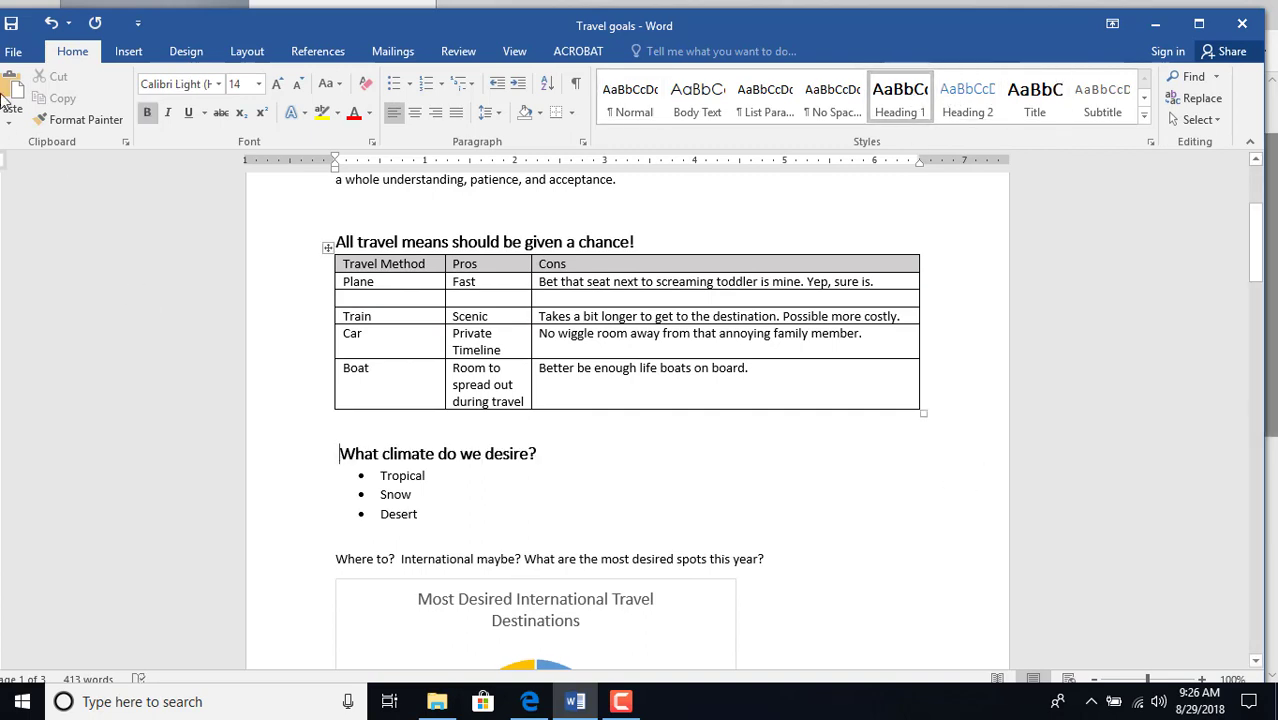
{"action": "left_click", "coordinate": [50, 24]}
{"action": "left_click", "coordinate": [50, 24]}
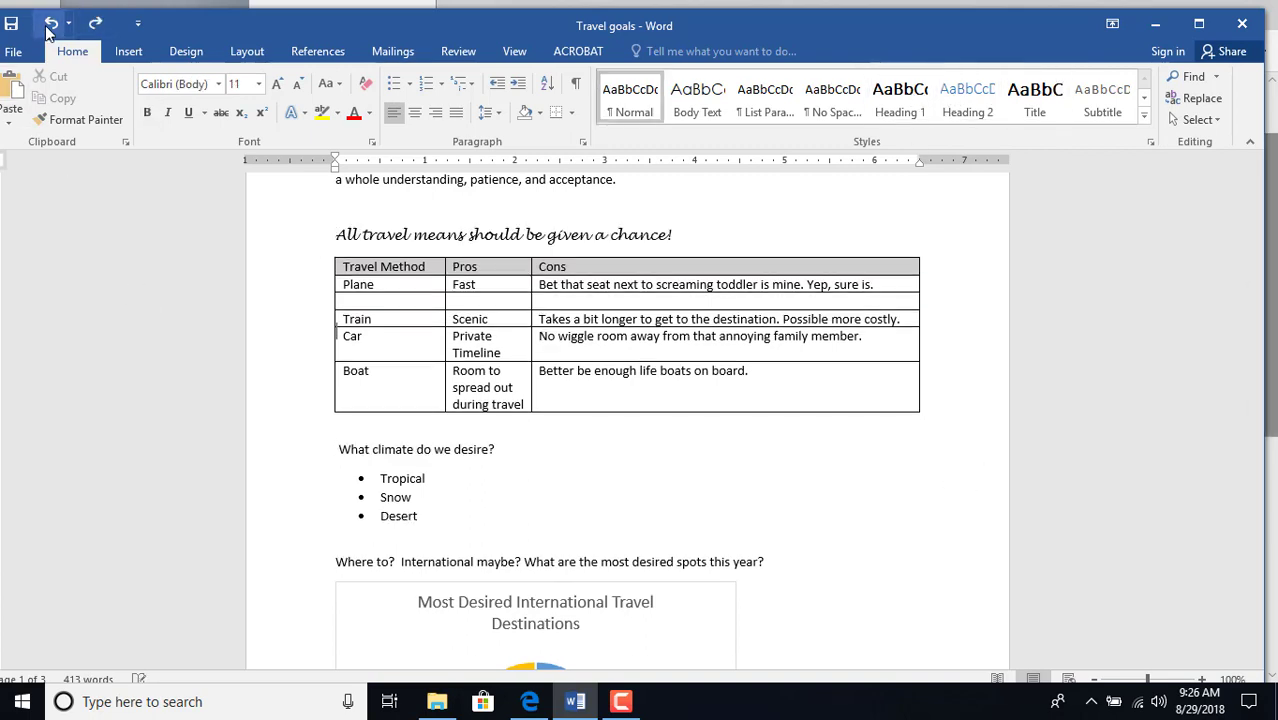
Select the line "All travel means should be given a chance!" and modify the Normal style's font size to 12 pt
{"action": "scroll", "coordinate": [416, 344], "scroll_direction": "up", "scroll_amount": 1}
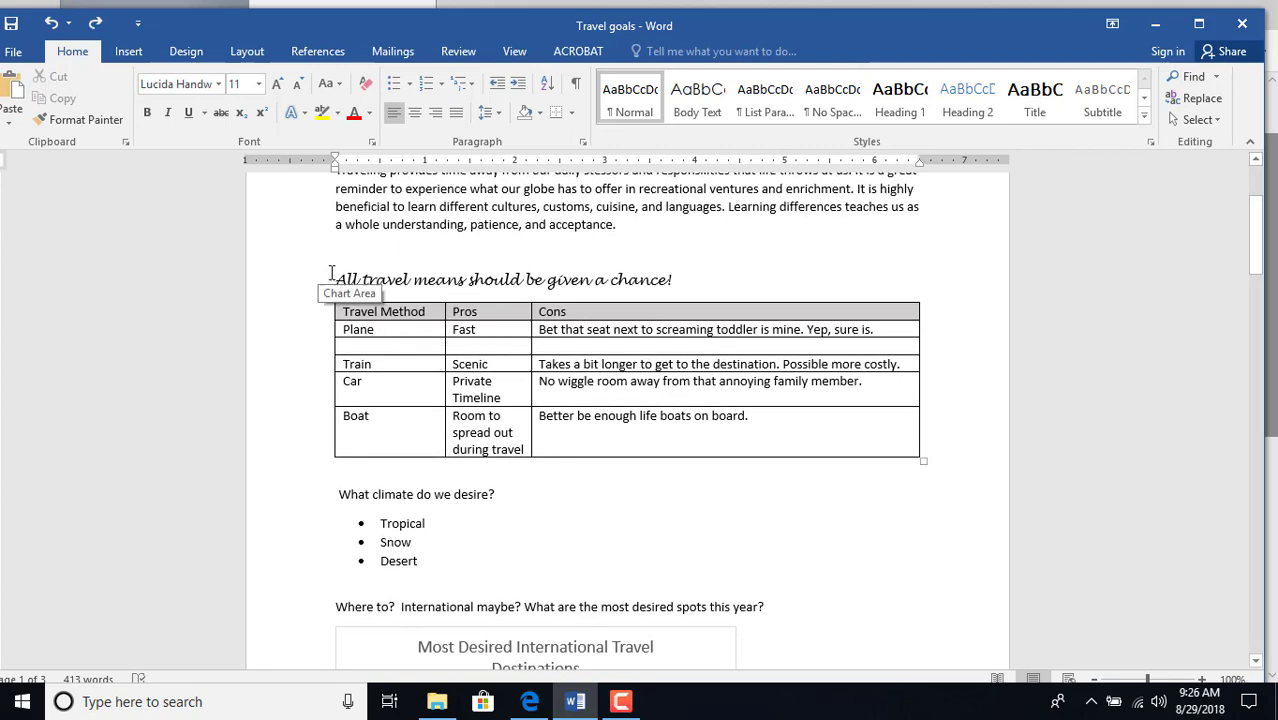
{"action": "left_click_drag", "start_coordinate": [338, 281], "coordinate": [694, 282]}
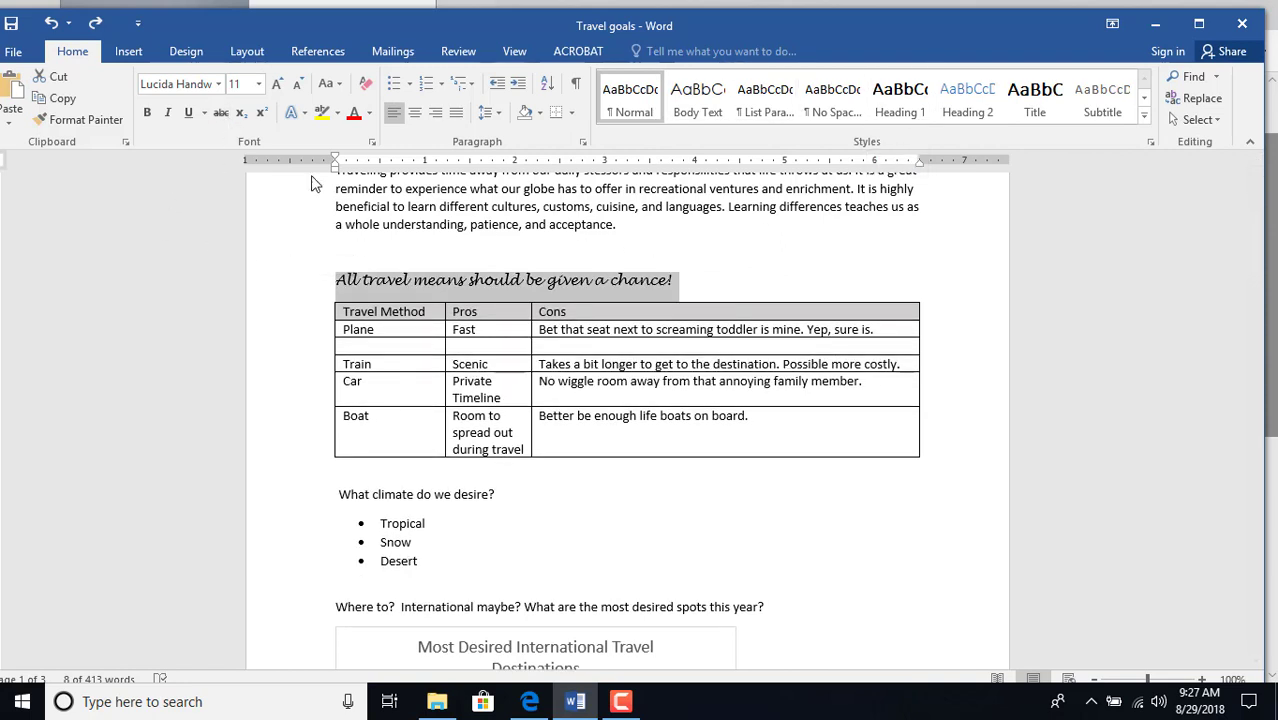
{"action": "right_click", "coordinate": [630, 88]}
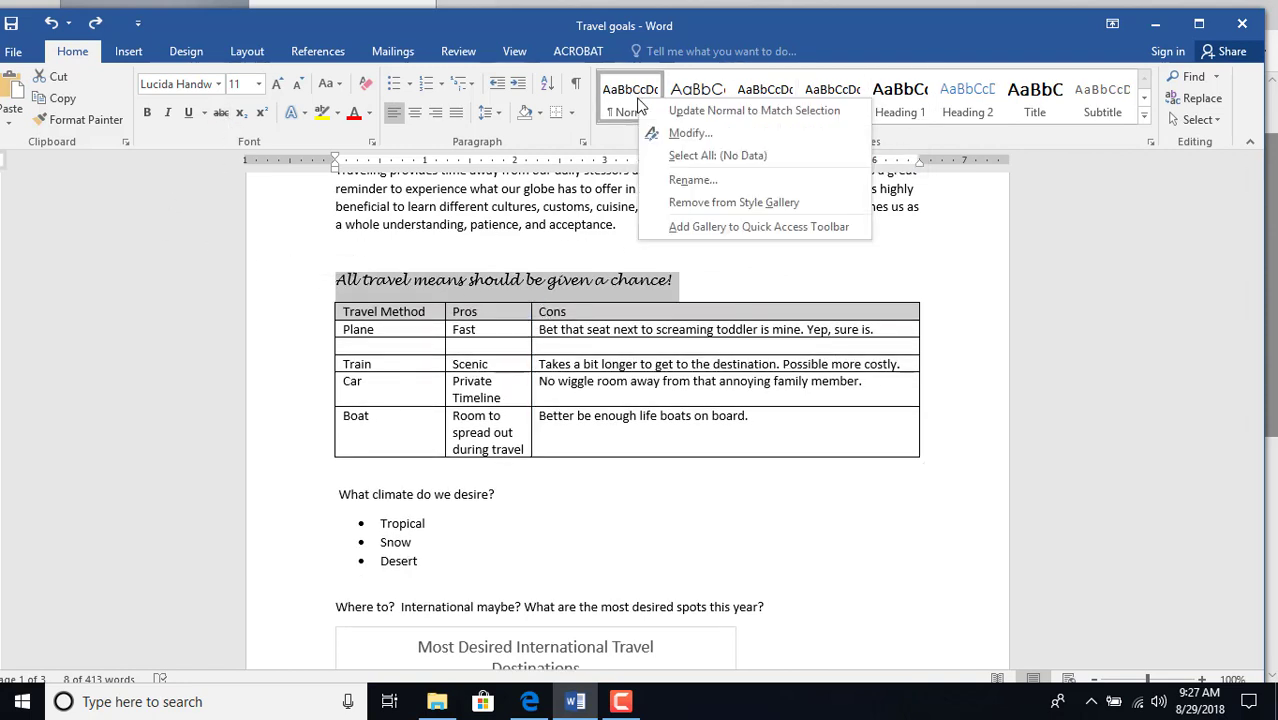
{"action": "left_click", "coordinate": [686, 133]}
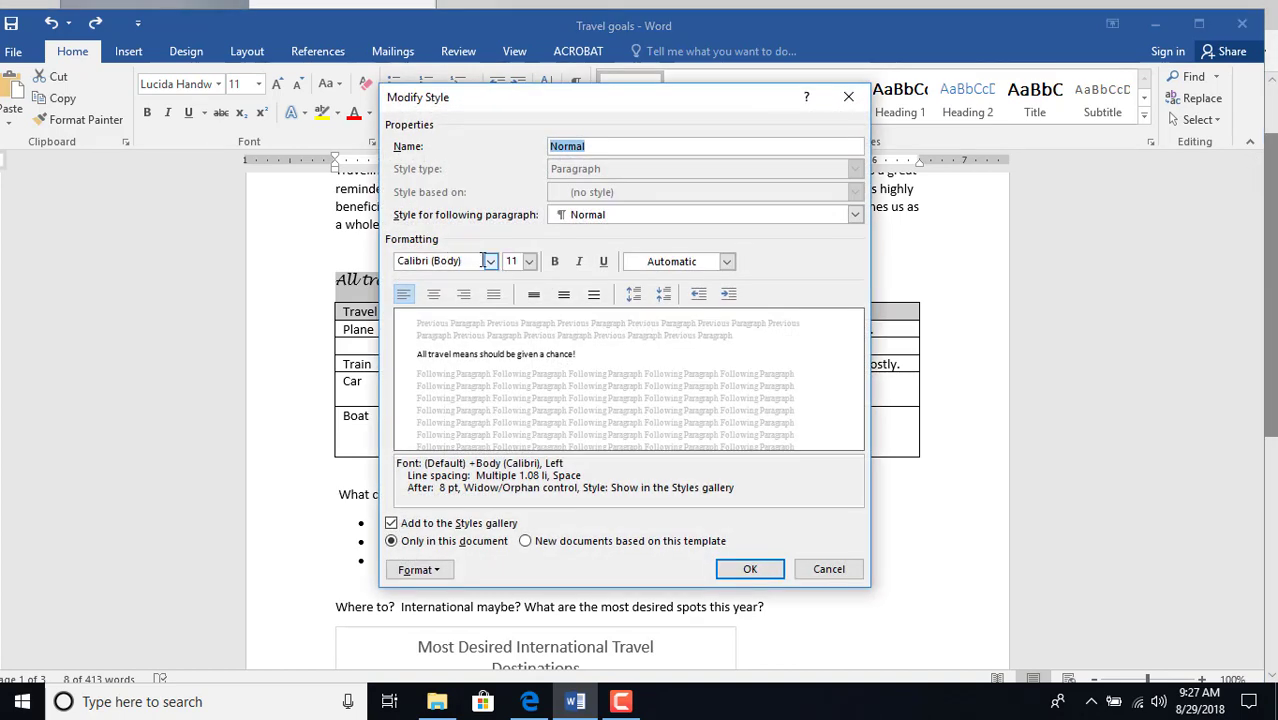
{"action": "left_click", "coordinate": [529, 261]}
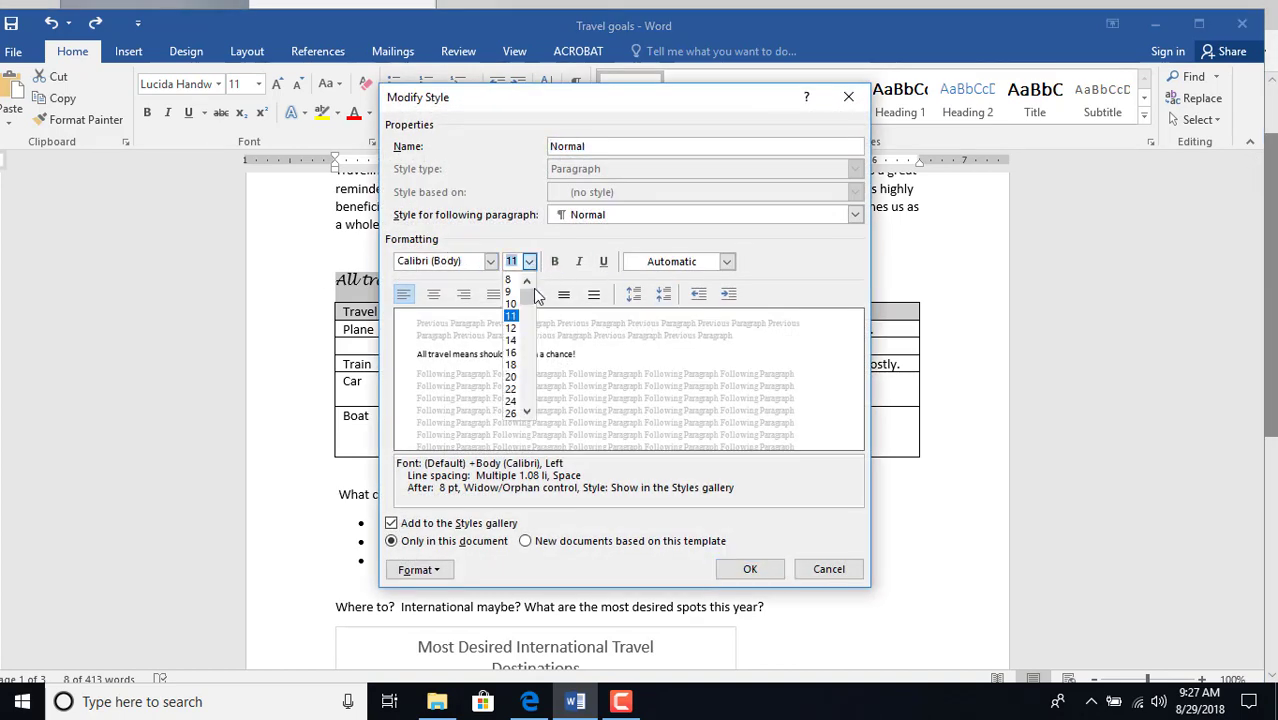
{"action": "left_click", "coordinate": [511, 328]}
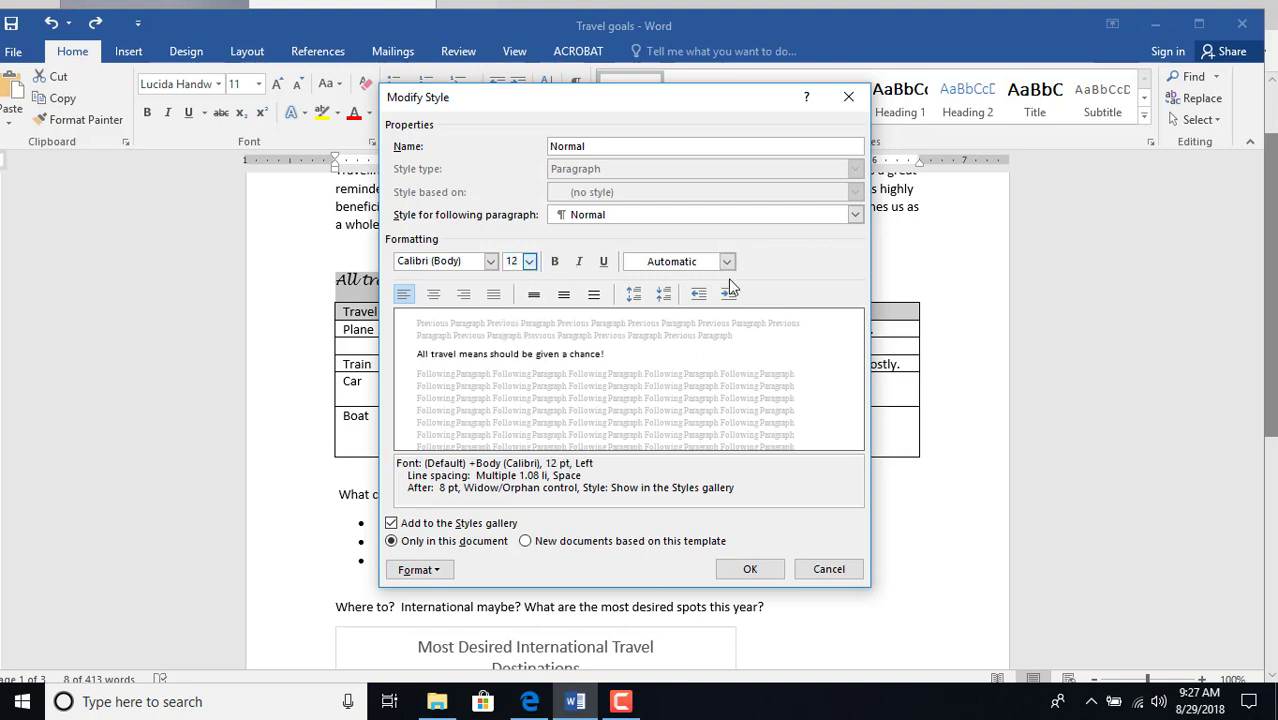
{"action": "left_click", "coordinate": [728, 262]}
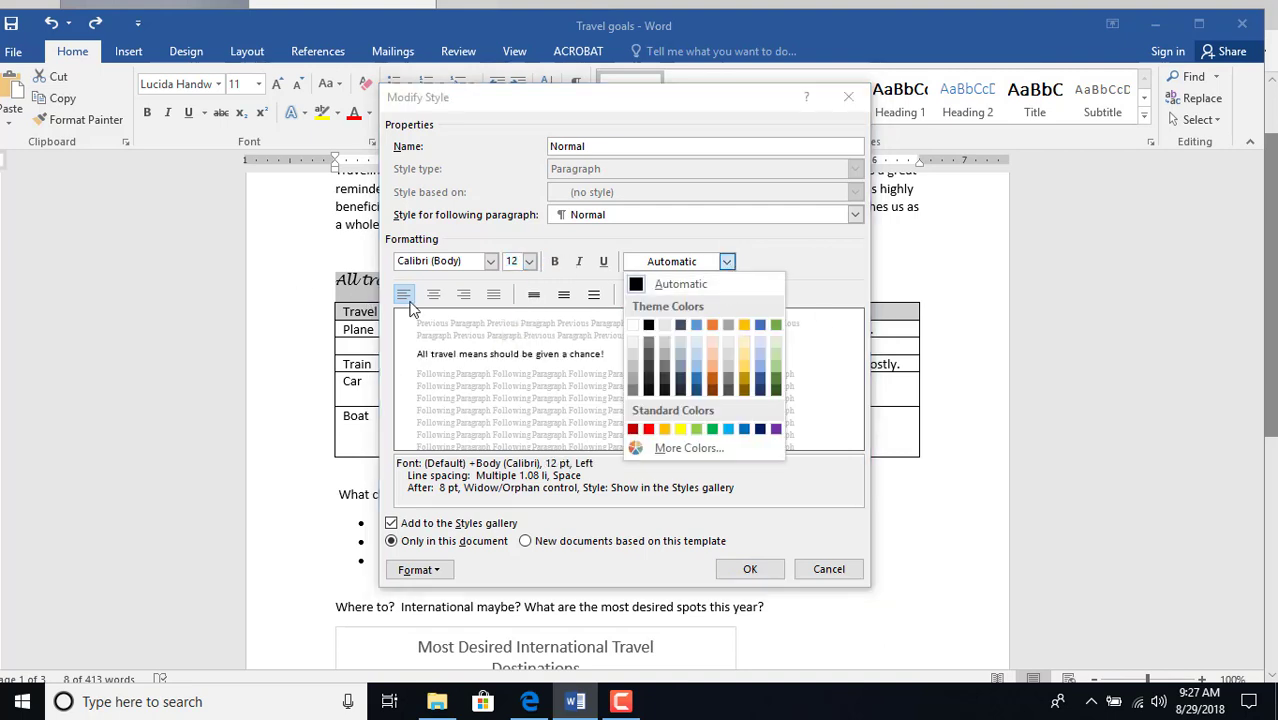
{"action": "left_click", "coordinate": [764, 575]}
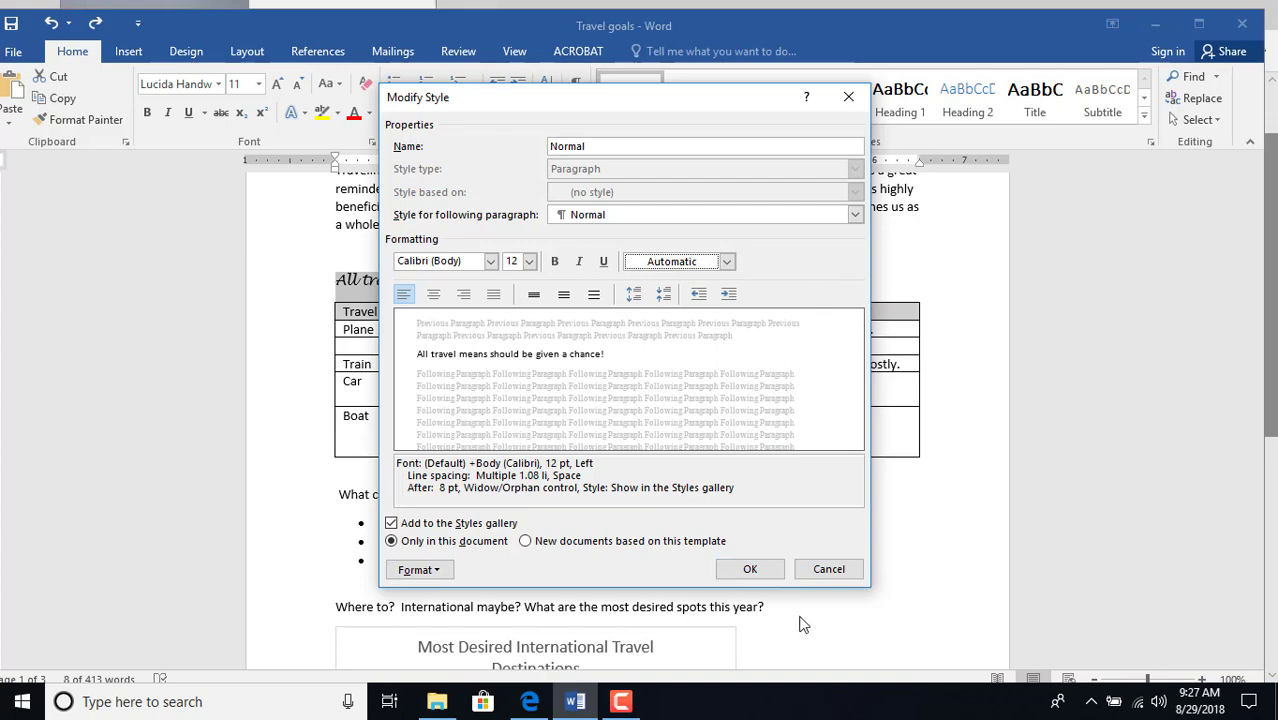
{"action": "left_click", "coordinate": [757, 570]}
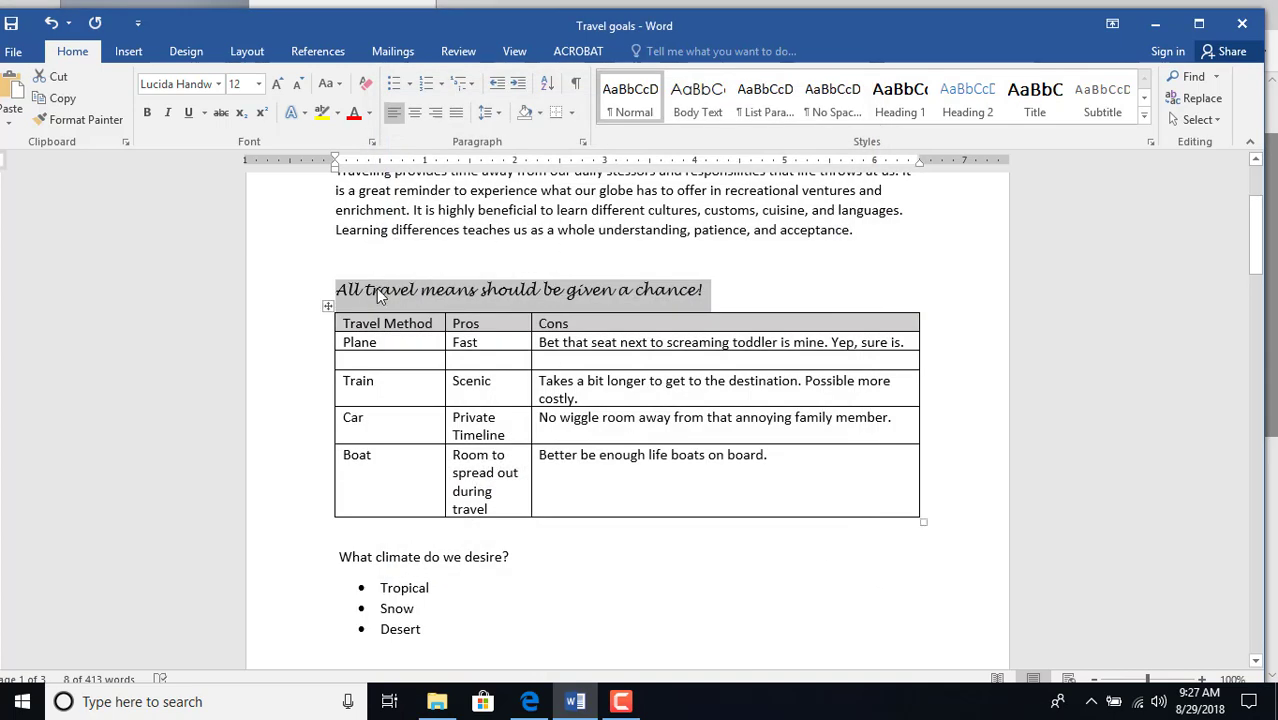
Clear the decorative font from the line "All travel means should be given a chance!" so it follows the Normal style
{"action": "left_click", "coordinate": [345, 289]}
{"action": "left_click", "coordinate": [630, 98]}
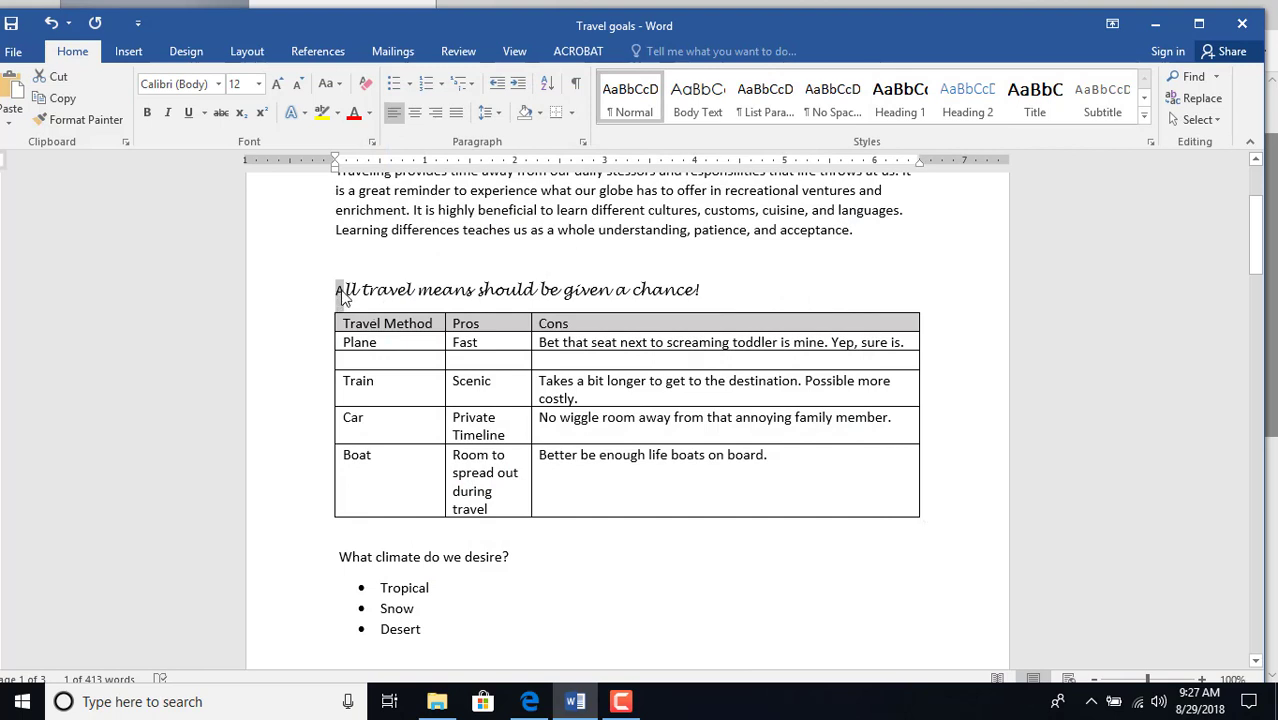
{"action": "left_click_drag", "start_coordinate": [336, 290], "coordinate": [743, 305]}
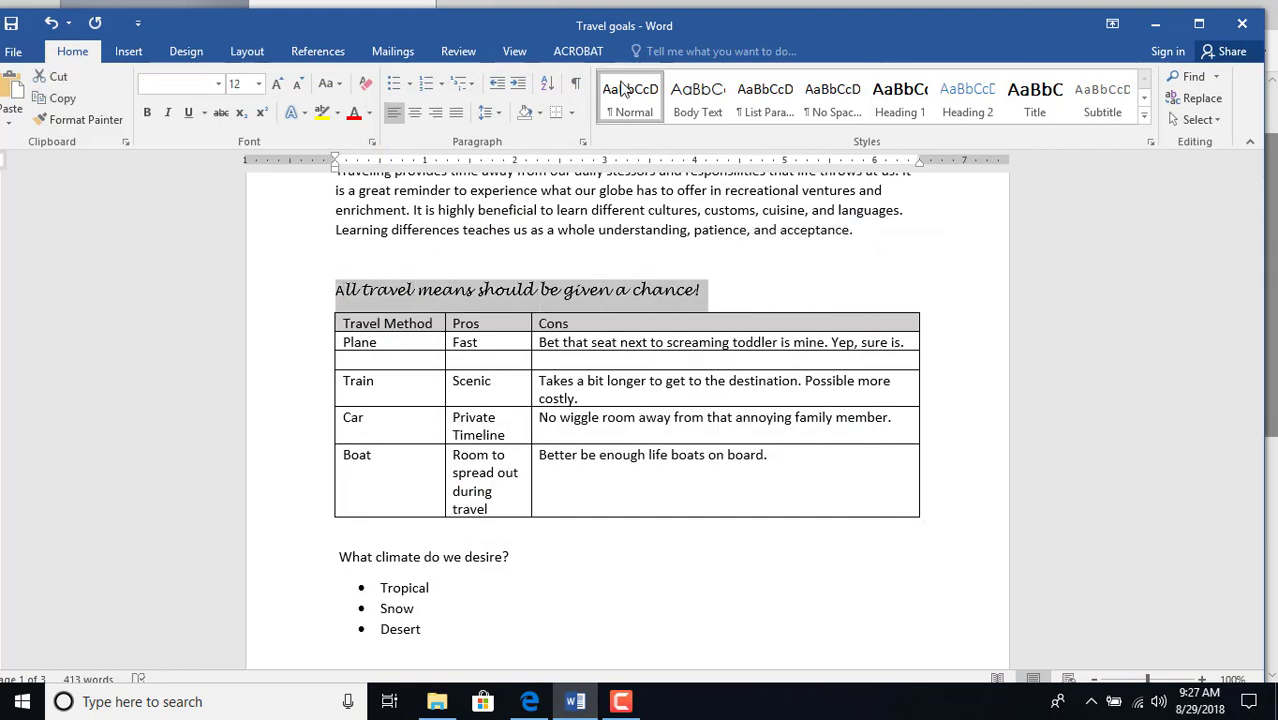
{"action": "key", "text": "ctrl+space"}
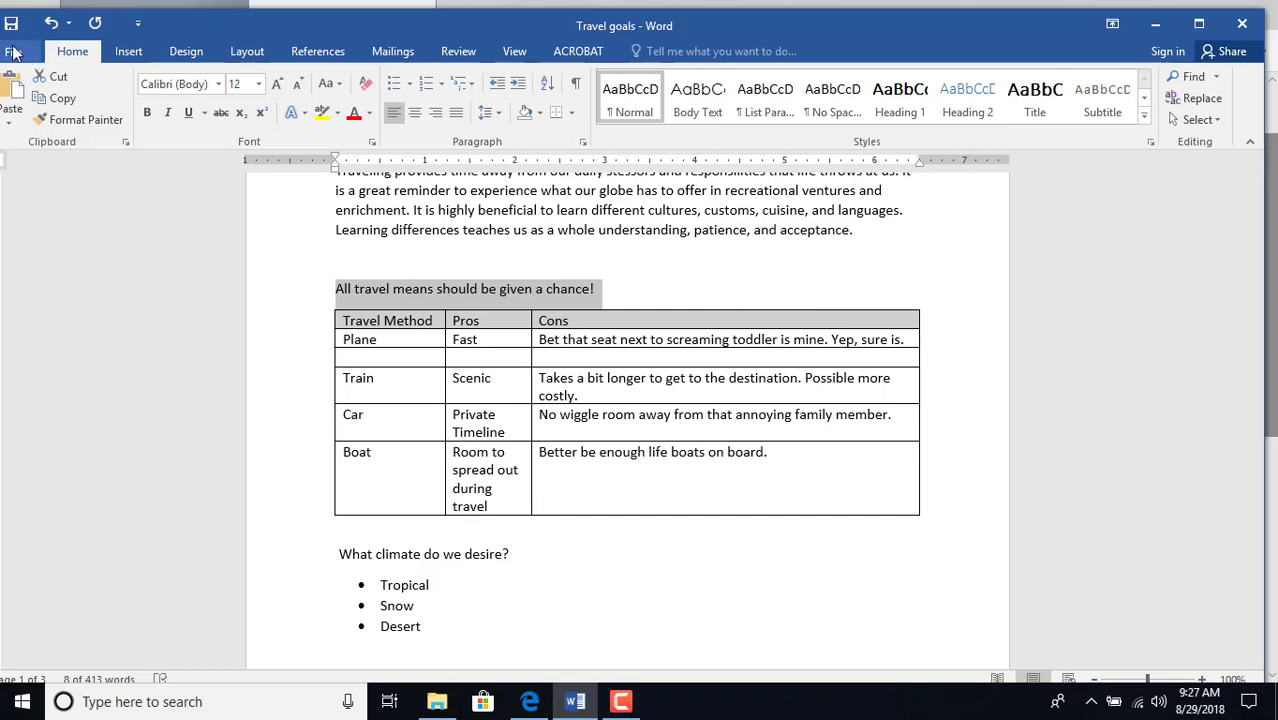
{"action": "left_click", "coordinate": [50, 22]}
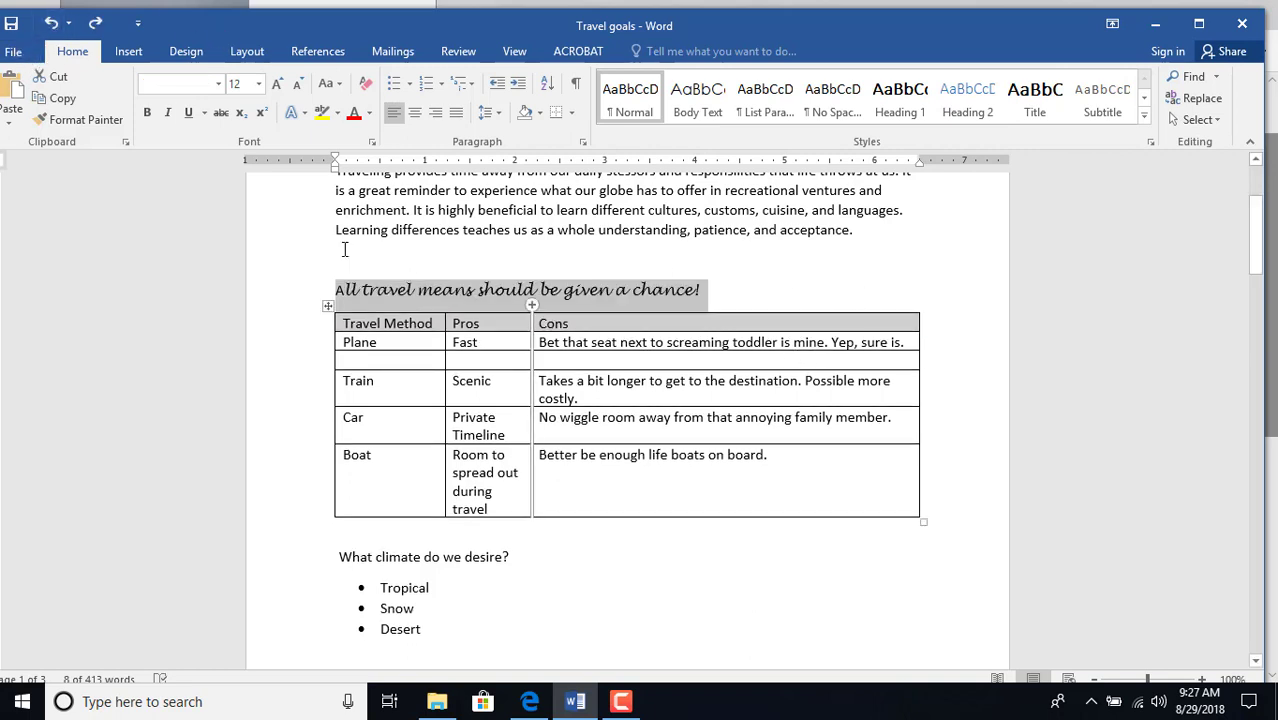
{"action": "left_click", "coordinate": [355, 295]}
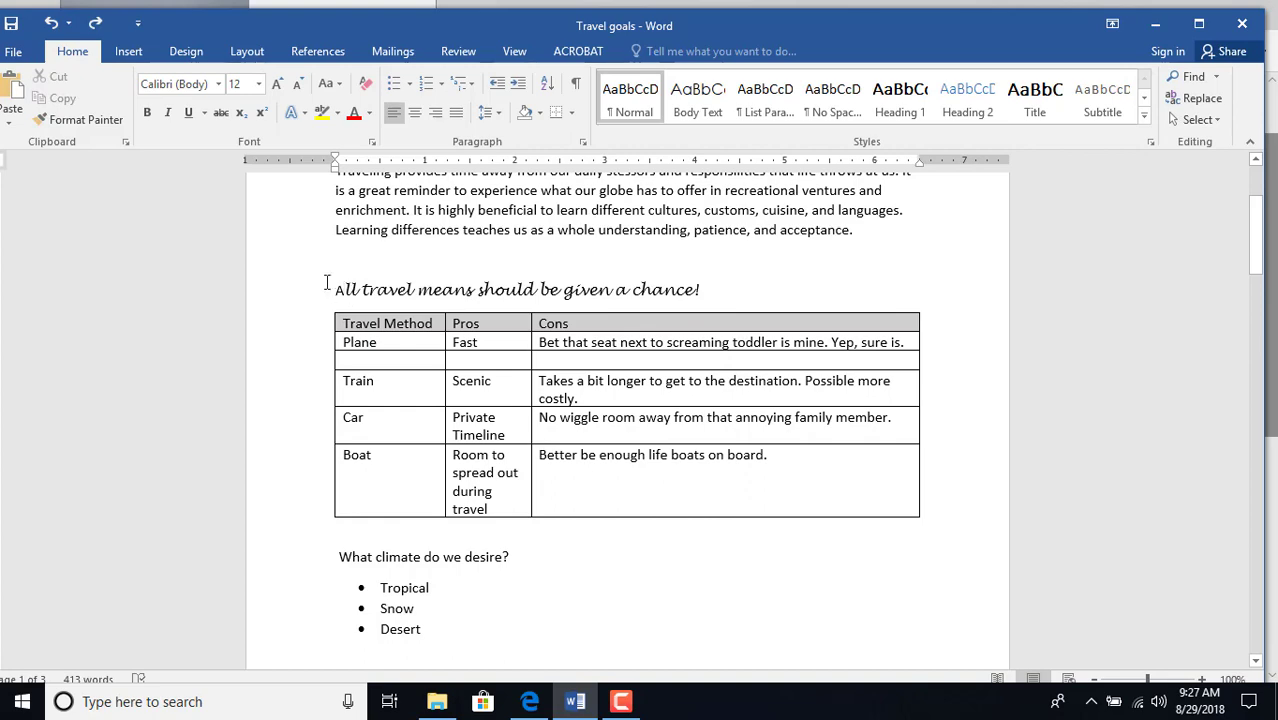
{"action": "left_click_drag", "start_coordinate": [375, 288], "coordinate": [712, 290]}
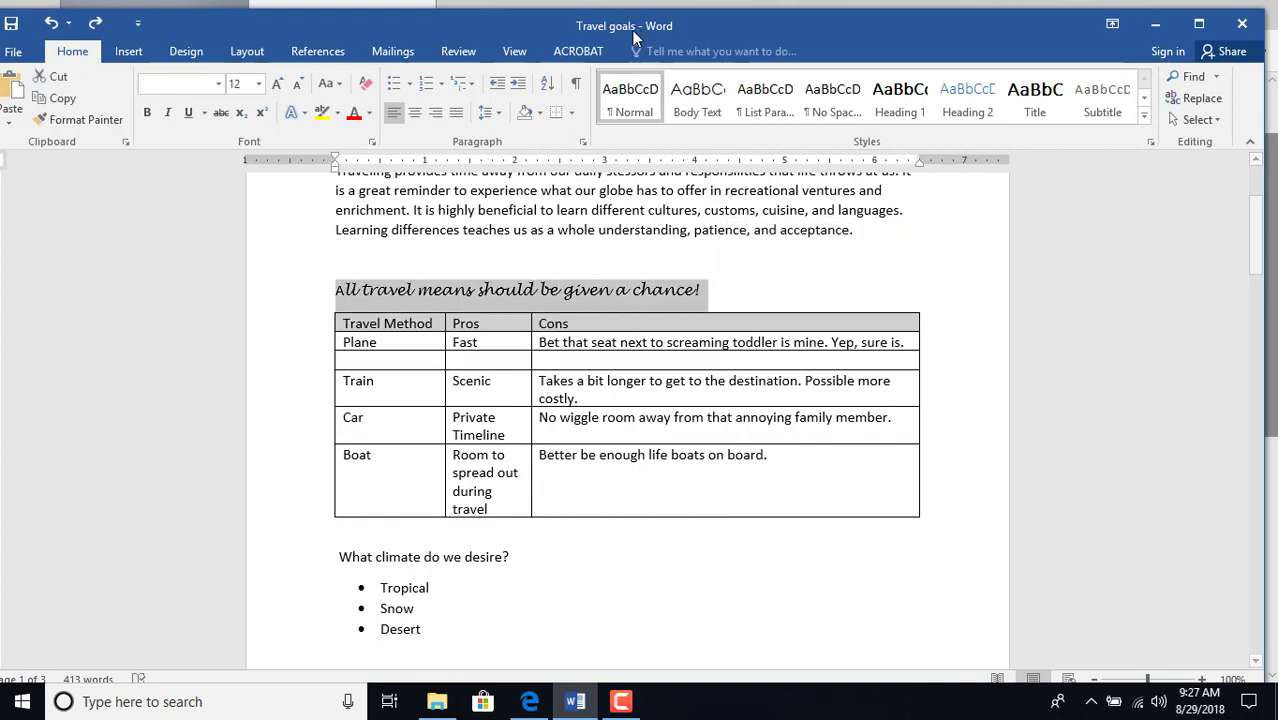
{"action": "key", "text": "ctrl+y"}
Apply the Normal style to the paragraph under "Why is traveling good for the soul?"
{"action": "scroll", "coordinate": [600, 316], "scroll_direction": "up", "scroll_amount": 3}
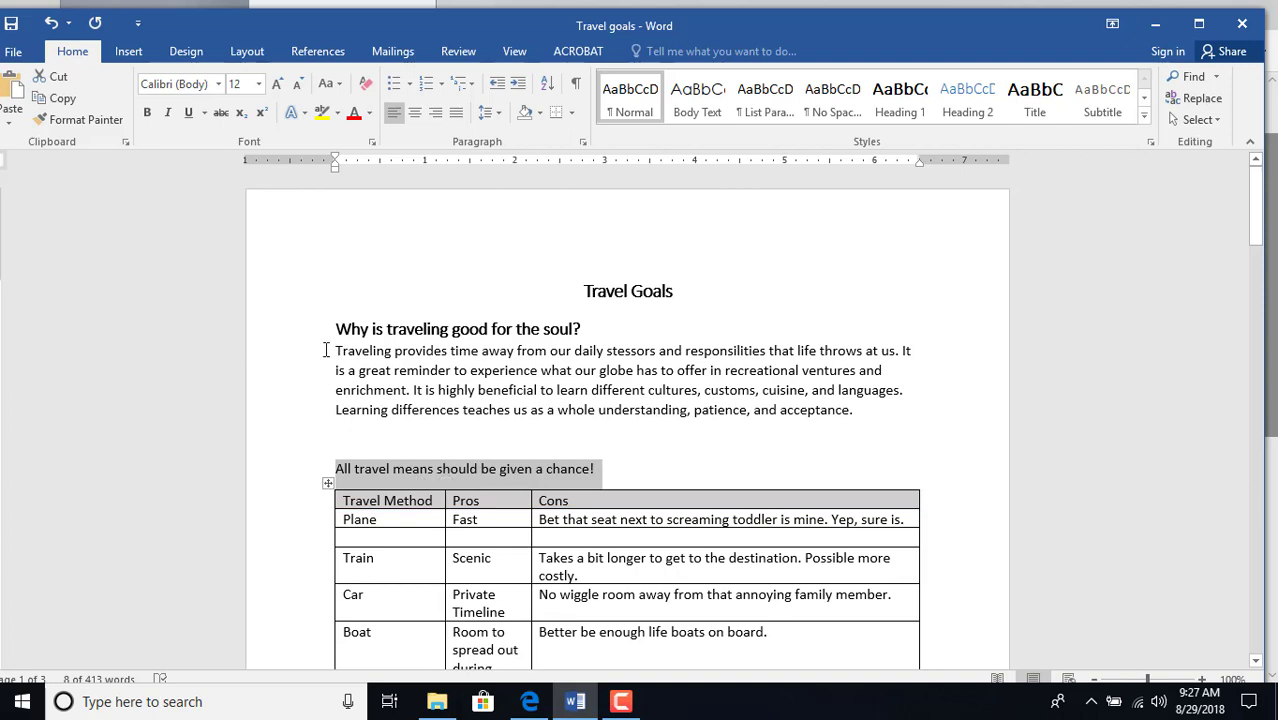
{"action": "left_click_drag", "start_coordinate": [335, 350], "coordinate": [885, 405]}
{"action": "left_click", "coordinate": [630, 102]}
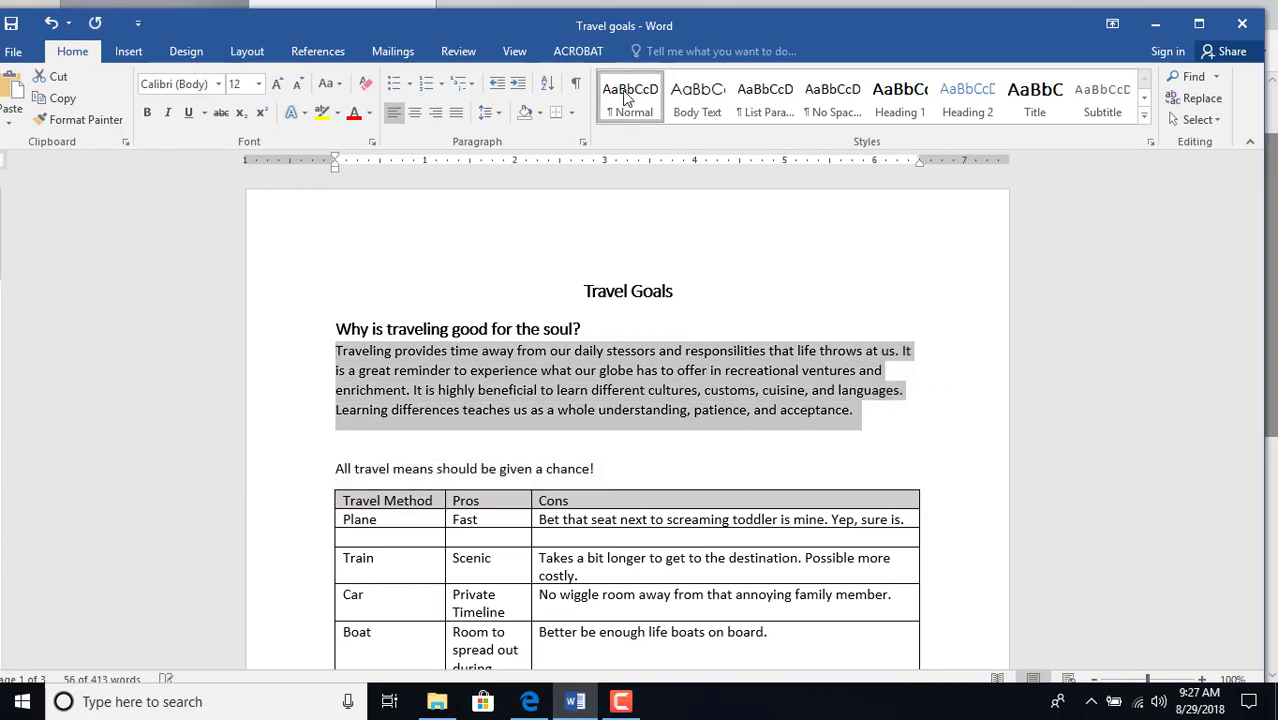
Delete the empty line above "All travel means should be given a chance!"
{"action": "left_click", "coordinate": [957, 456]}
{"action": "scroll", "coordinate": [875, 453], "scroll_direction": "down", "scroll_amount": 8}
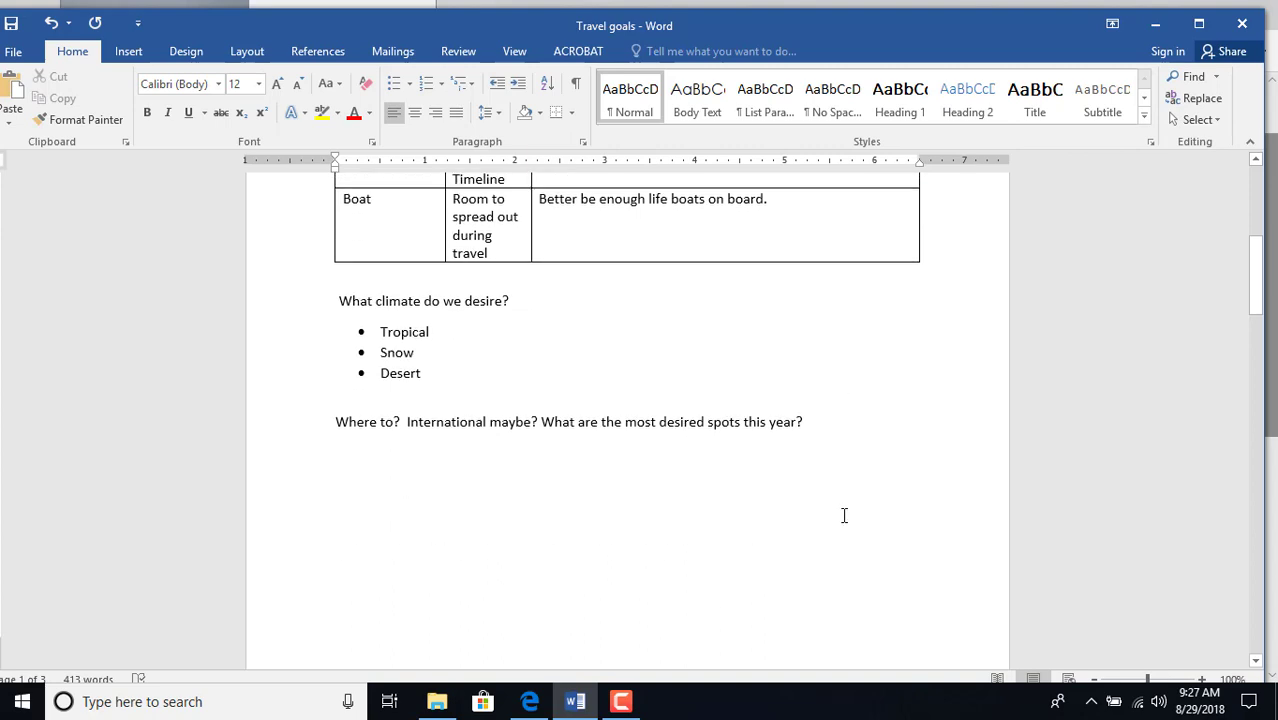
{"action": "scroll", "coordinate": [844, 512], "scroll_direction": "down", "scroll_amount": 10}
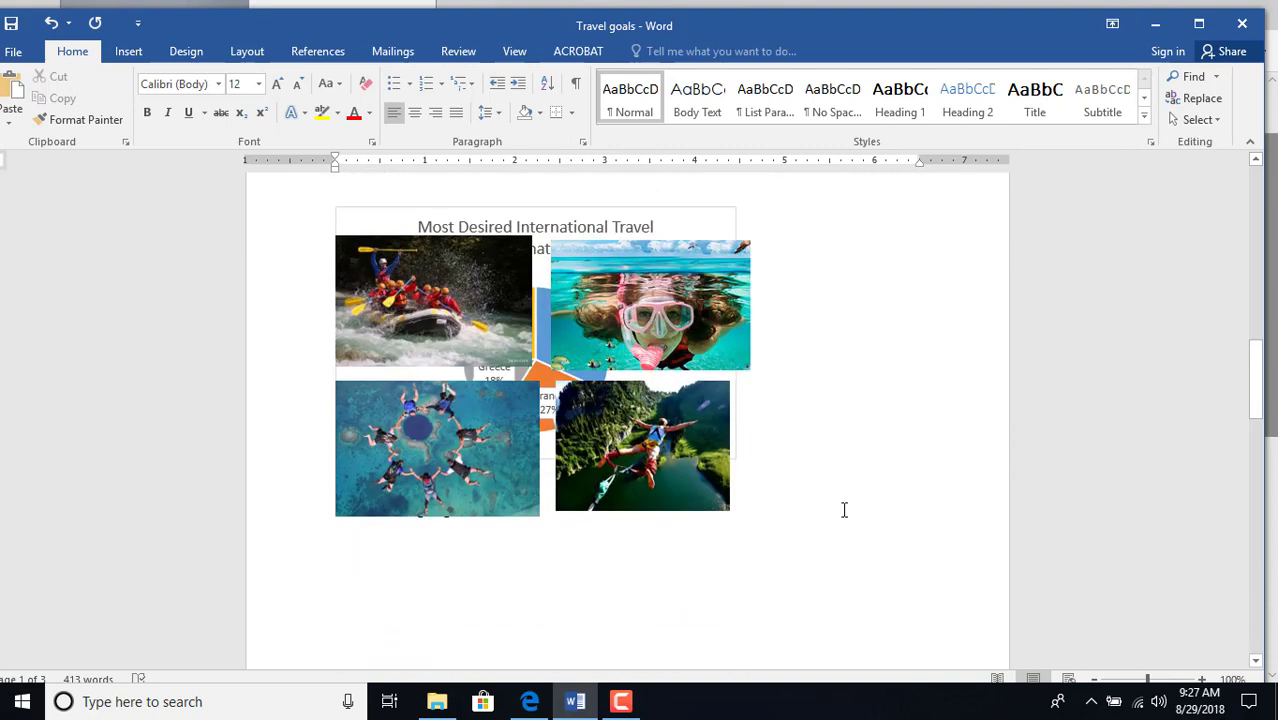
{"action": "scroll", "coordinate": [844, 510], "scroll_direction": "down", "scroll_amount": 1}
{"action": "scroll", "coordinate": [844, 509], "scroll_direction": "down", "scroll_amount": 10}
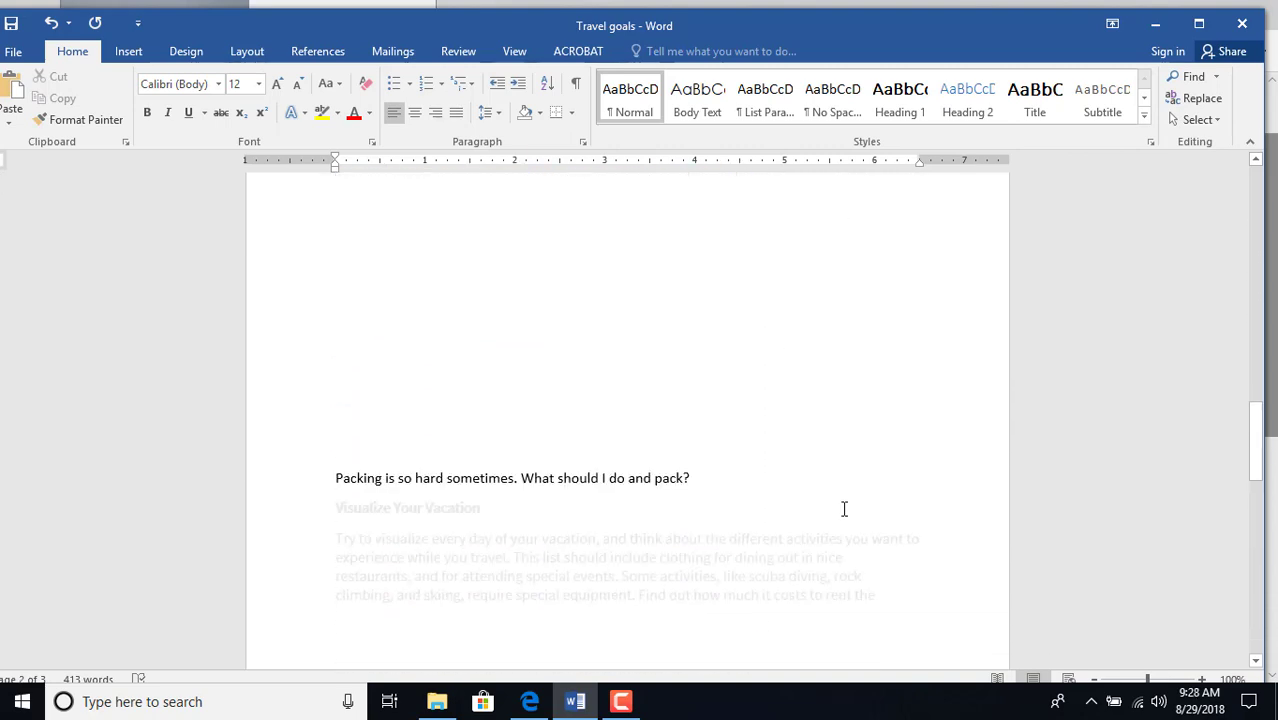
{"action": "scroll", "coordinate": [844, 509], "scroll_direction": "up", "scroll_amount": 5}
{"action": "scroll", "coordinate": [844, 509], "scroll_direction": "up", "scroll_amount": 20}
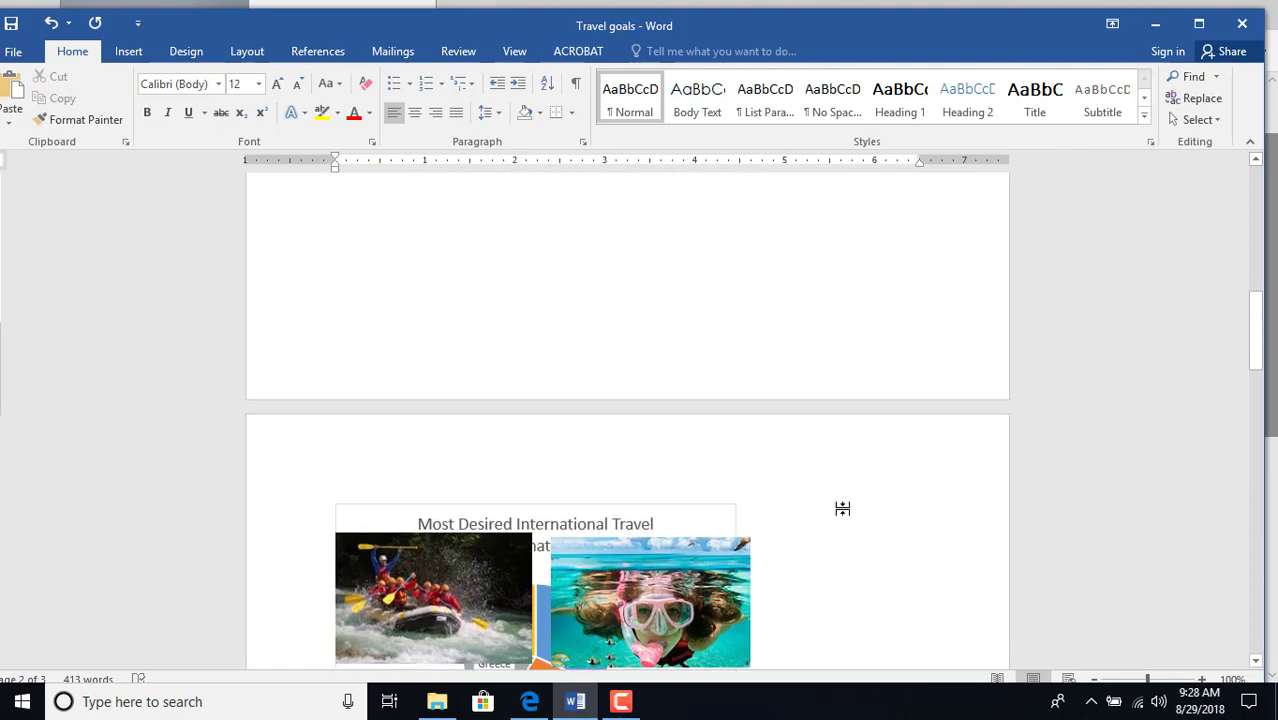
{"action": "scroll", "coordinate": [844, 509], "scroll_direction": "up", "scroll_amount": 3}
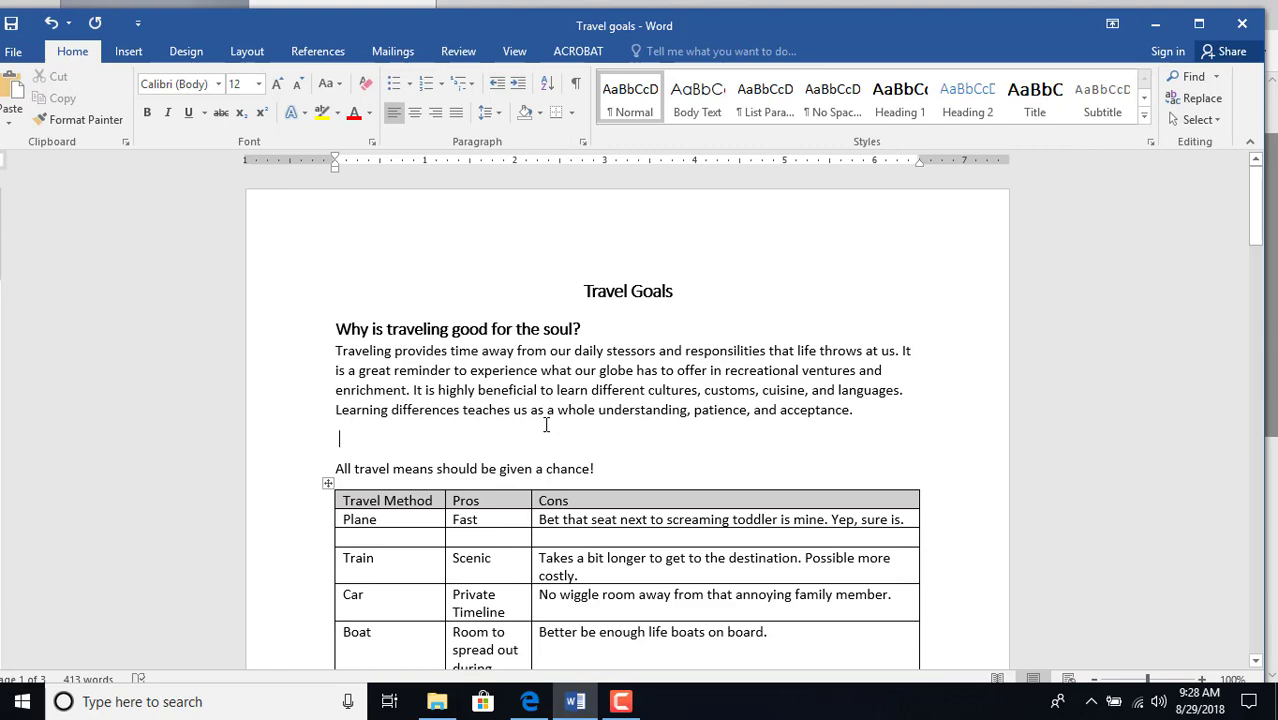
{"action": "key", "text": "BackSpace"}
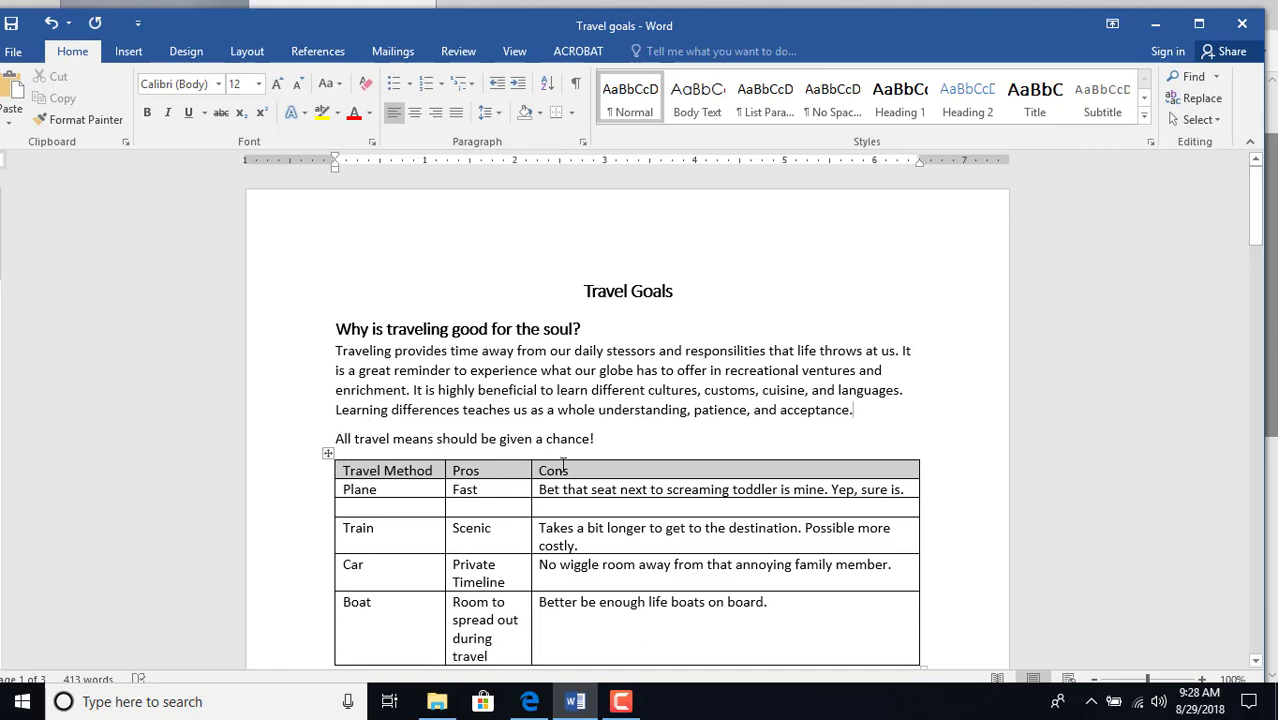
Delete the empty line between the "Desert" bullet and the "Where to?" line
{"action": "scroll", "coordinate": [502, 497], "scroll_direction": "down", "scroll_amount": 10}
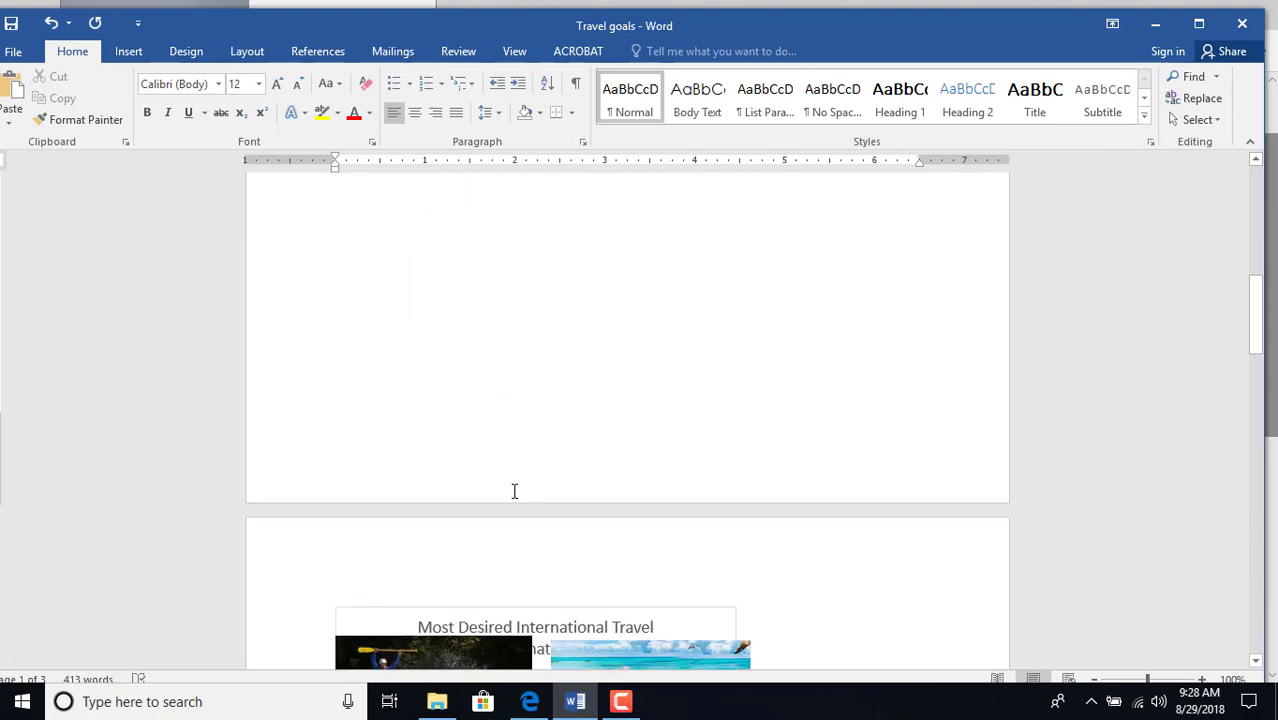
{"action": "scroll", "coordinate": [510, 492], "scroll_direction": "up", "scroll_amount": 8}
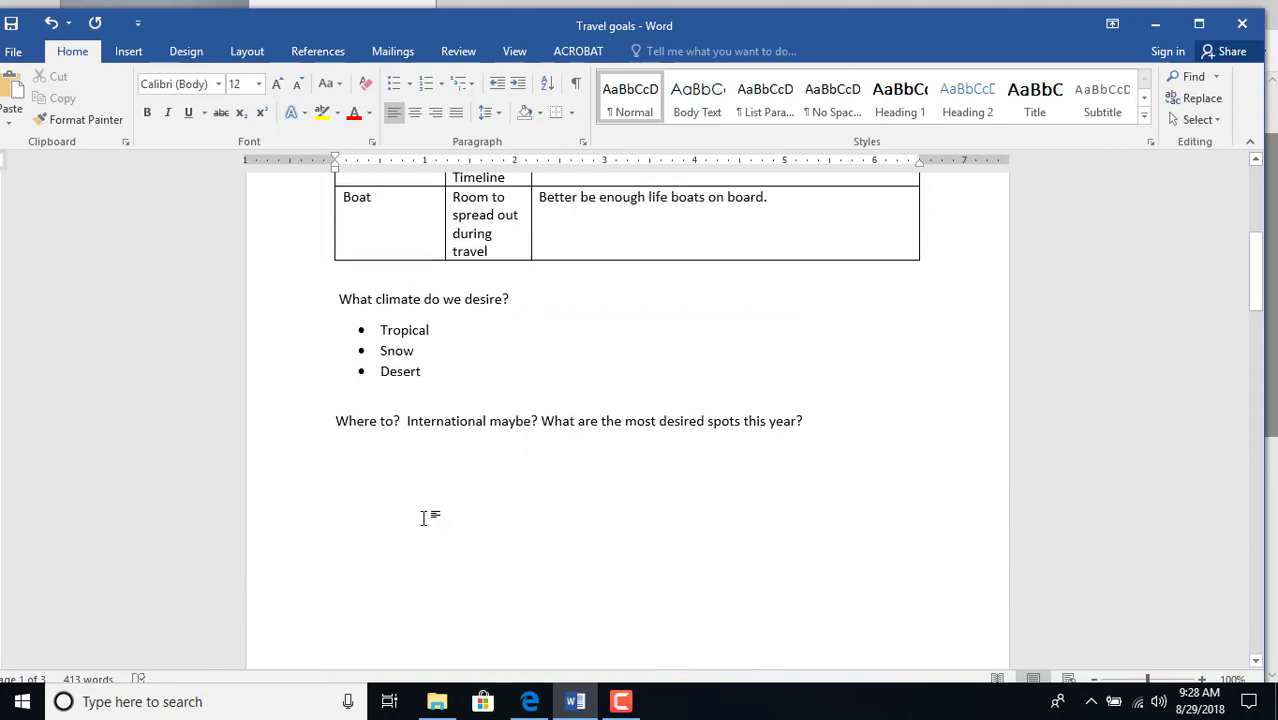
{"action": "left_click", "coordinate": [428, 400]}
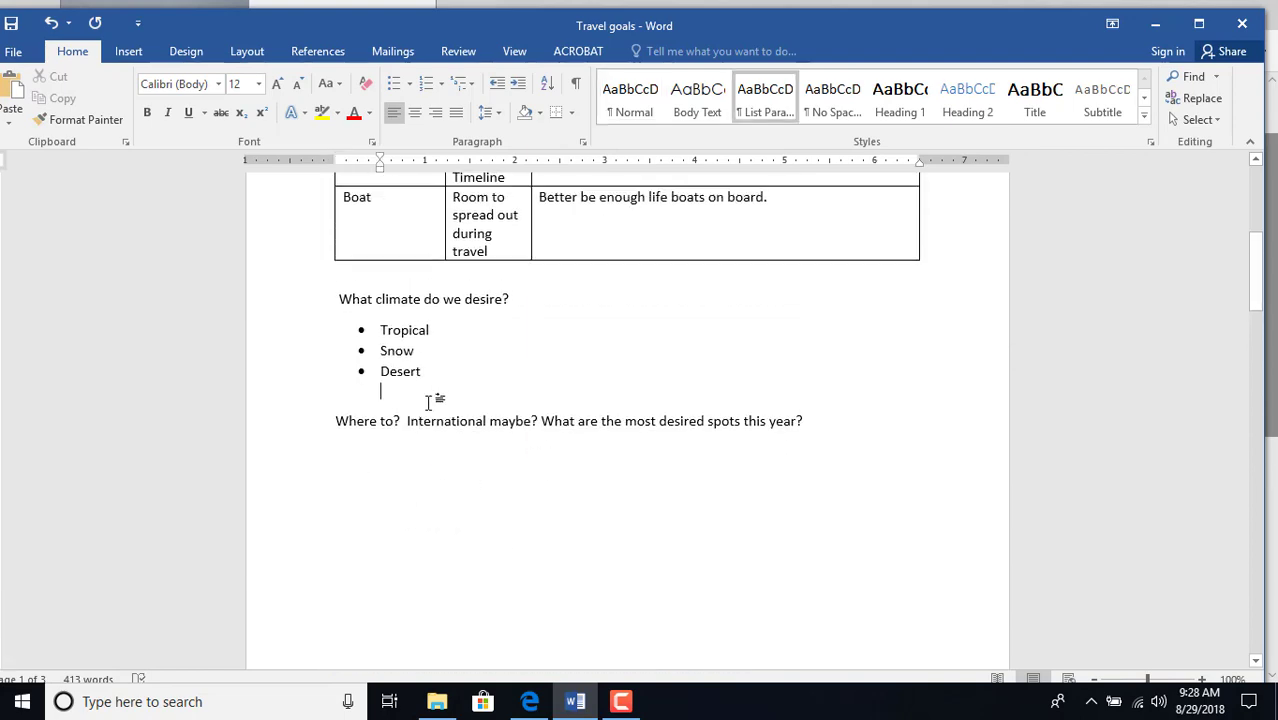
{"action": "key", "text": "BackSpace"}
{"action": "key", "text": "BackSpace"}
{"action": "key", "text": "BackSpace"}
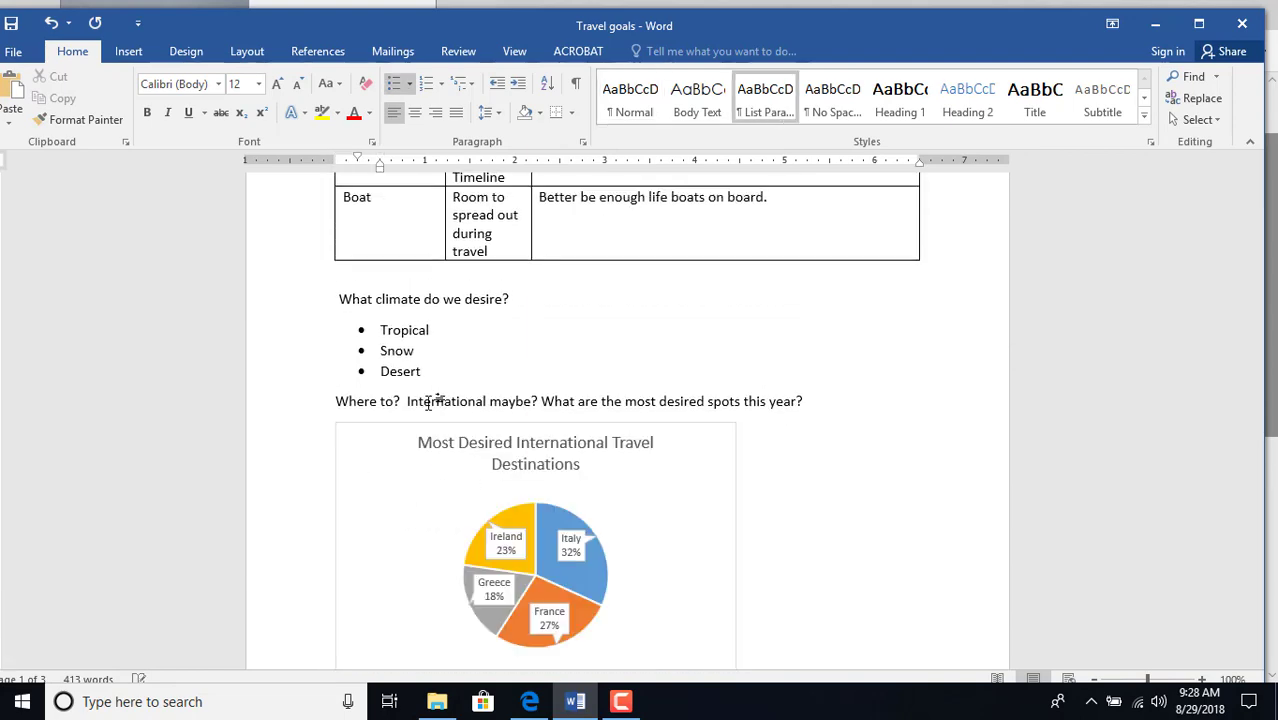
Delete the entire empty row between Plane and Train in the travel method table
{"action": "scroll", "coordinate": [725, 494], "scroll_direction": "up", "scroll_amount": 5}
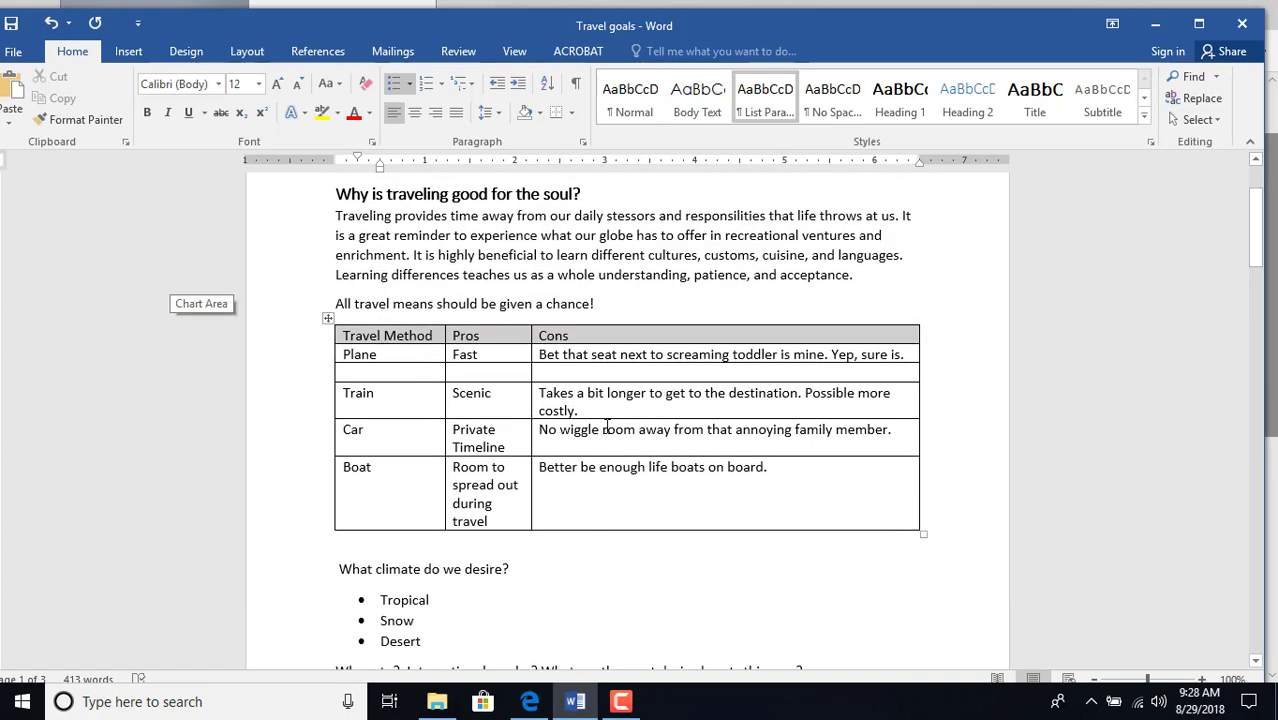
{"action": "left_click_drag", "start_coordinate": [430, 372], "coordinate": [668, 378]}
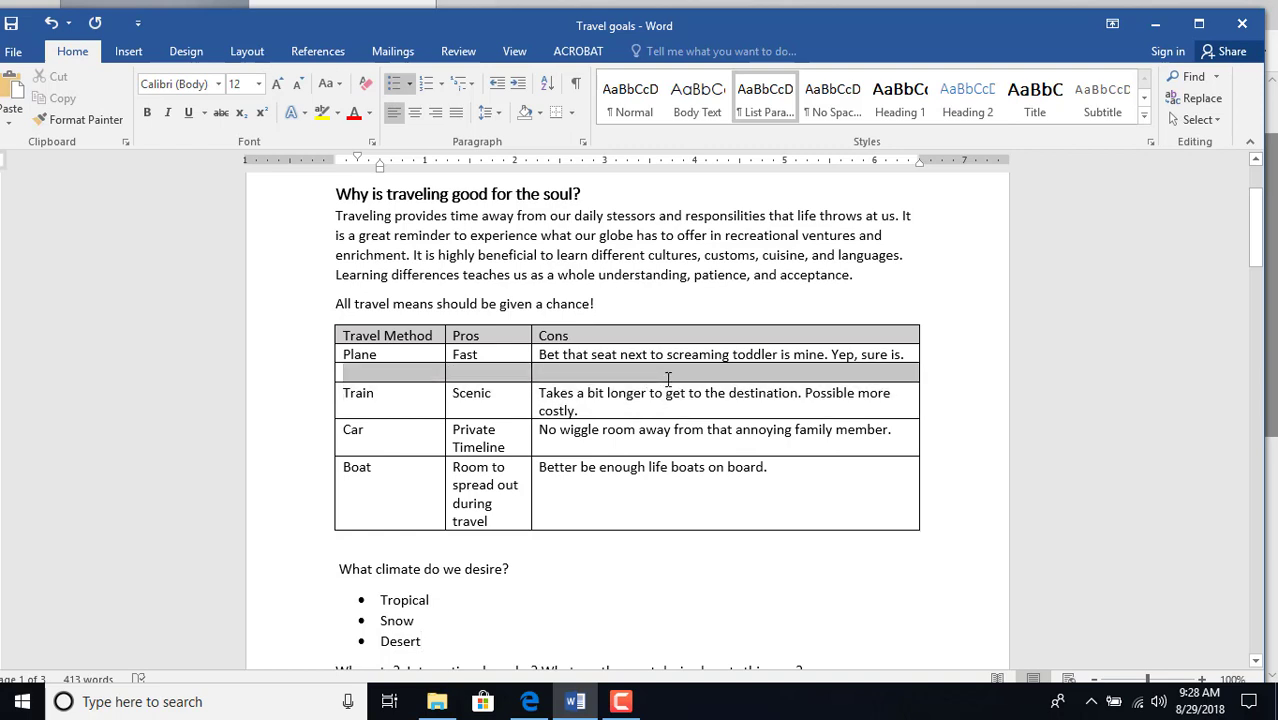
{"action": "right_click", "coordinate": [440, 375]}
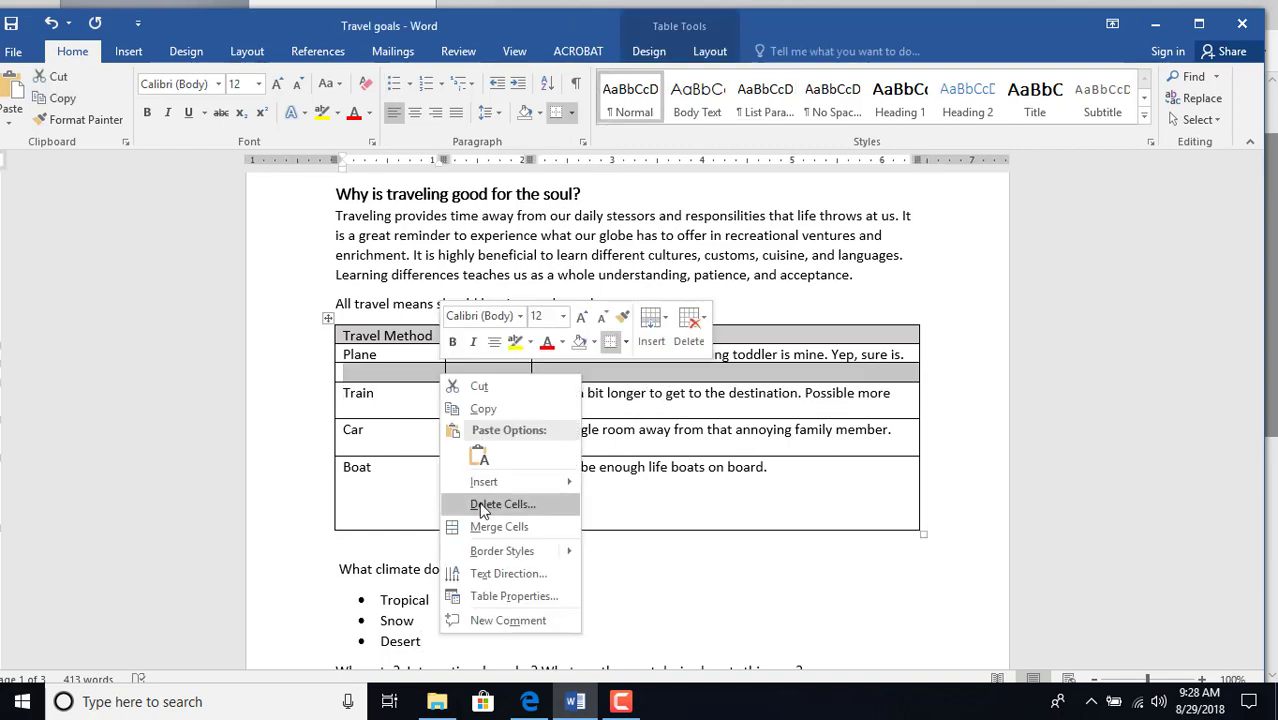
{"action": "left_click", "coordinate": [502, 504]}
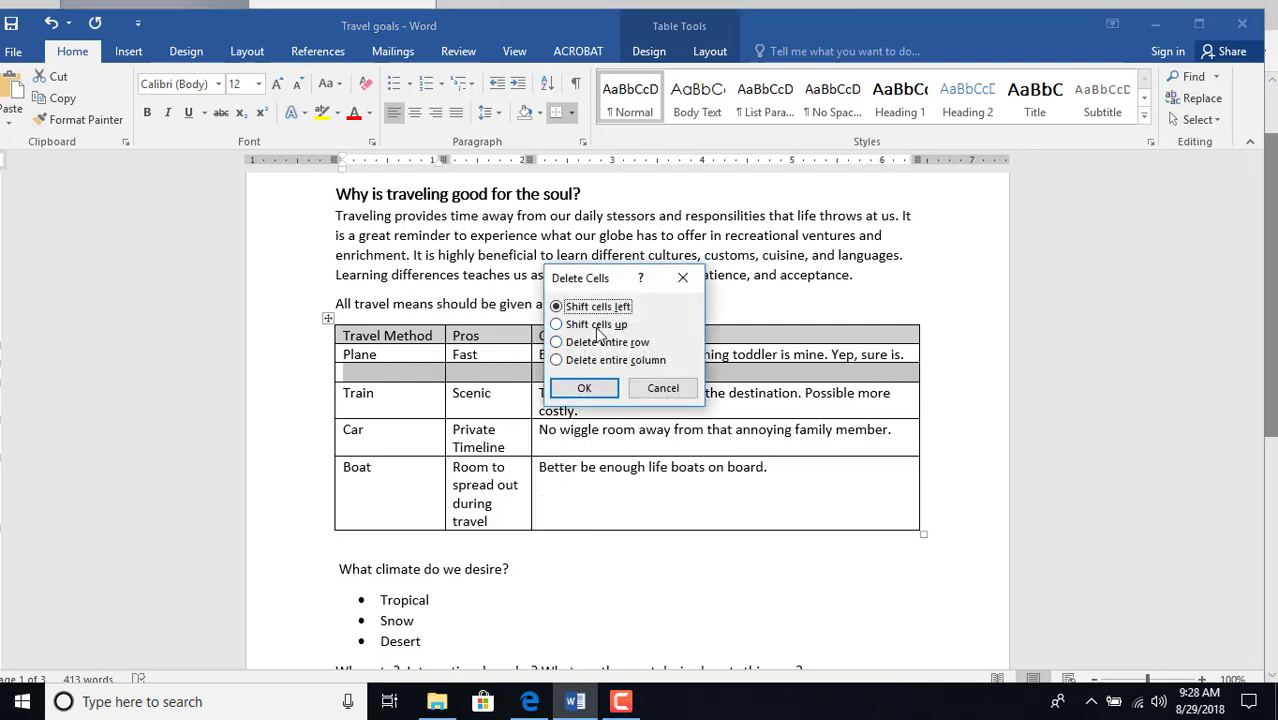
{"action": "left_click", "coordinate": [557, 342]}
{"action": "left_click", "coordinate": [582, 392]}
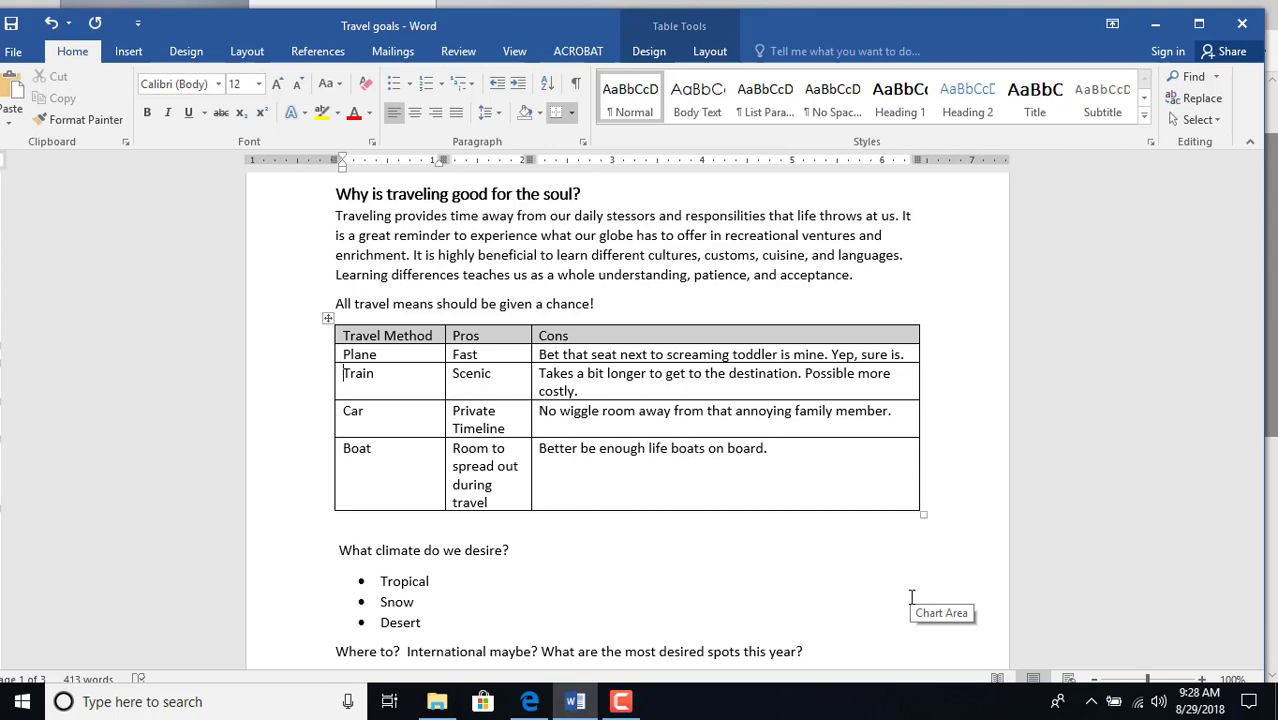
Apply the Heading 1 style to "Visualize Your Vacation" and the Normal style to the paragraph beneath it
{"action": "scroll", "coordinate": [582, 500], "scroll_direction": "down", "scroll_amount": 3}
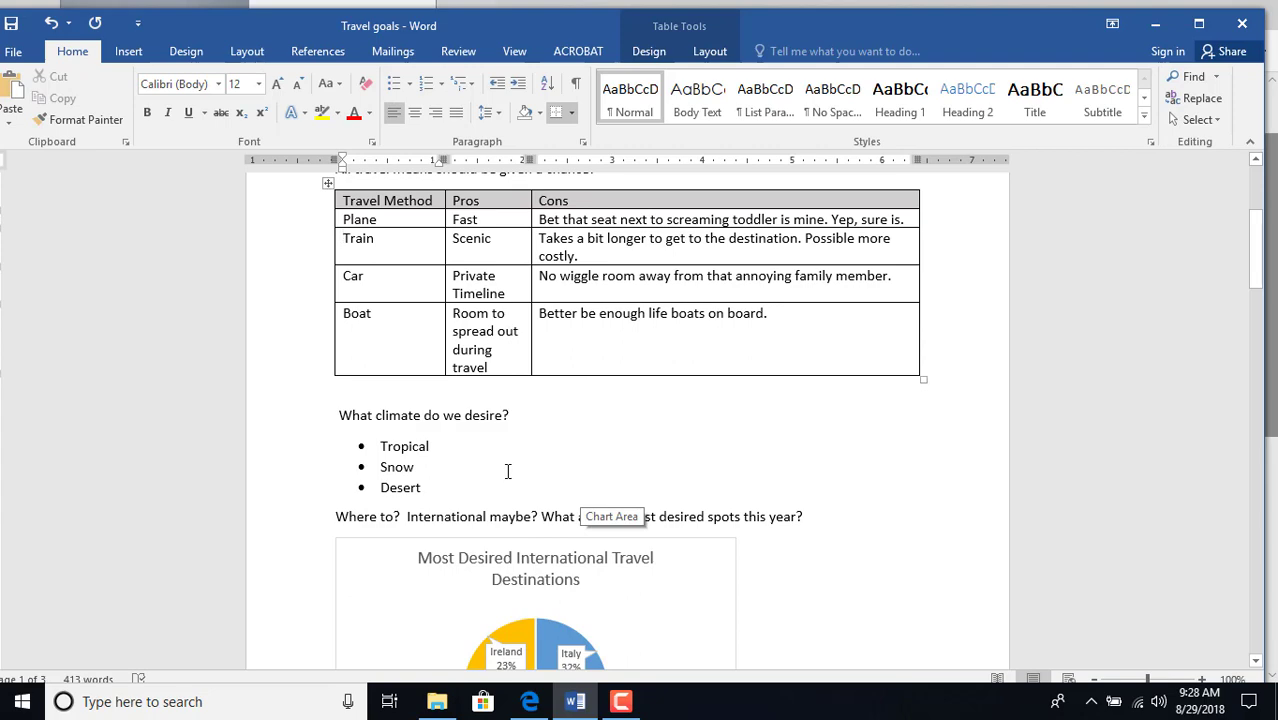
{"action": "scroll", "coordinate": [507, 466], "scroll_direction": "down", "scroll_amount": 15}
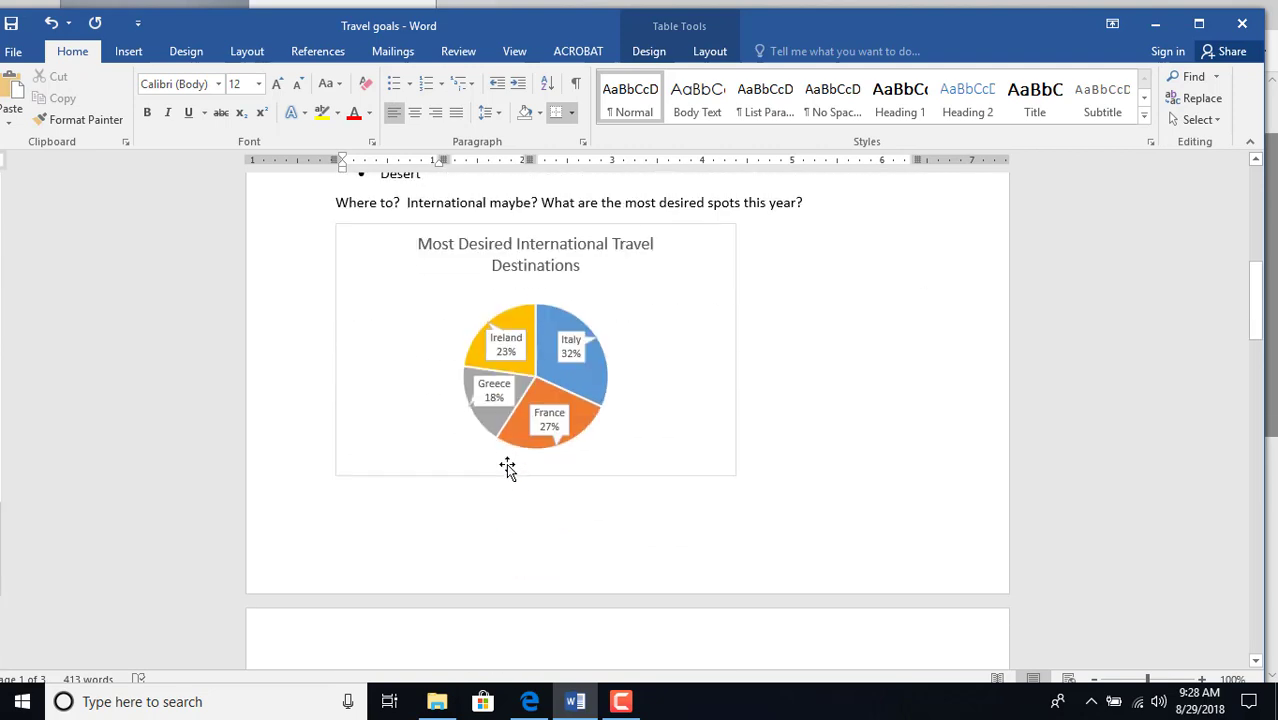
{"action": "scroll", "coordinate": [507, 466], "scroll_direction": "down", "scroll_amount": 6}
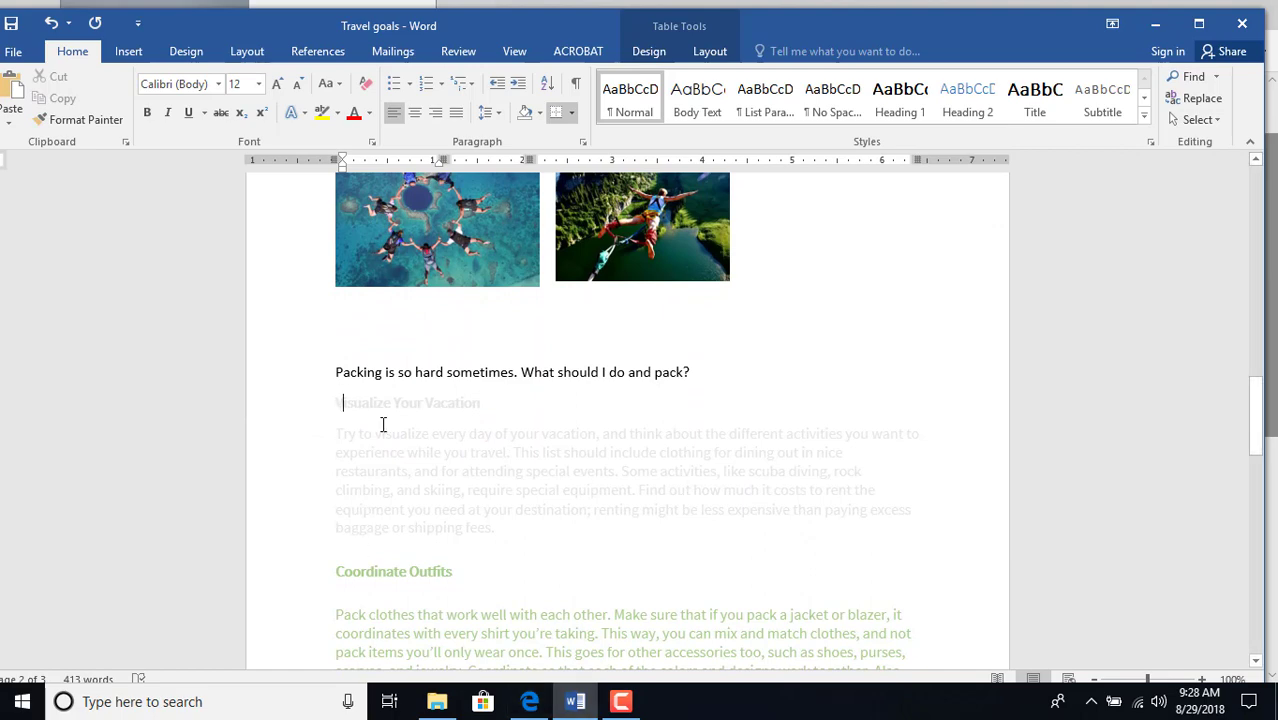
{"action": "left_click_drag", "start_coordinate": [383, 425], "coordinate": [516, 528]}
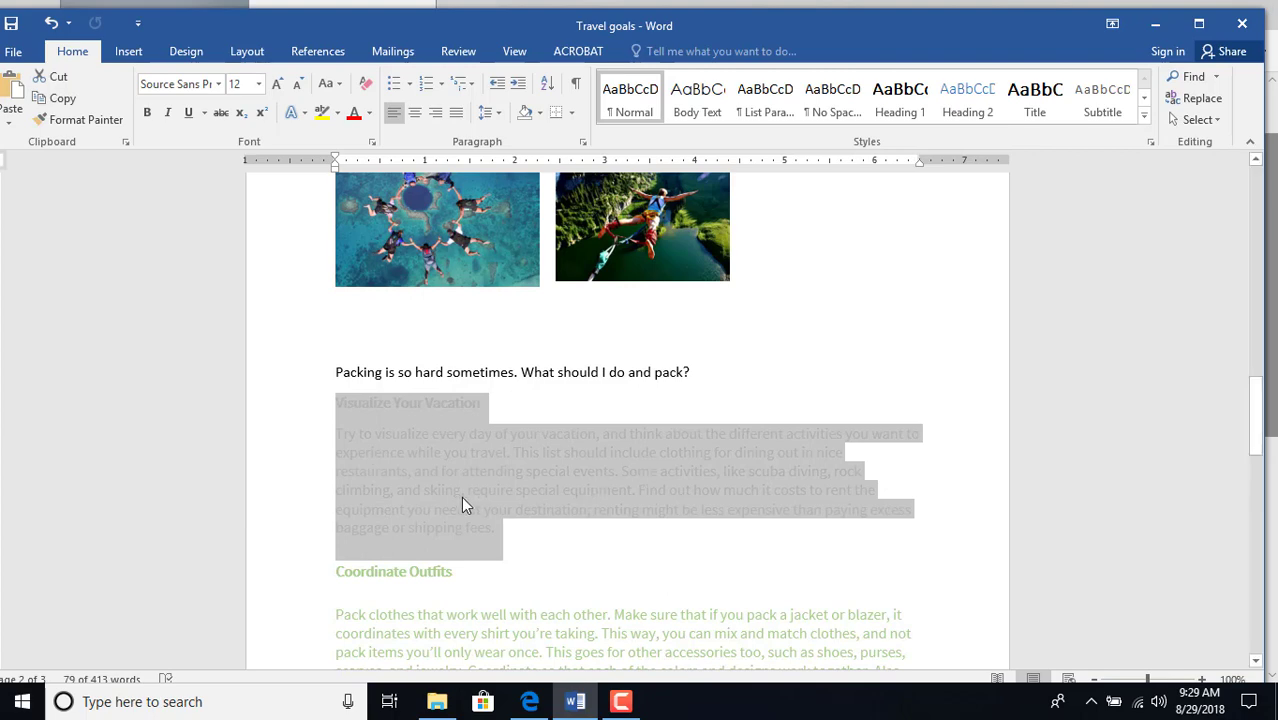
{"action": "left_click", "coordinate": [345, 426]}
{"action": "left_click", "coordinate": [337, 403]}
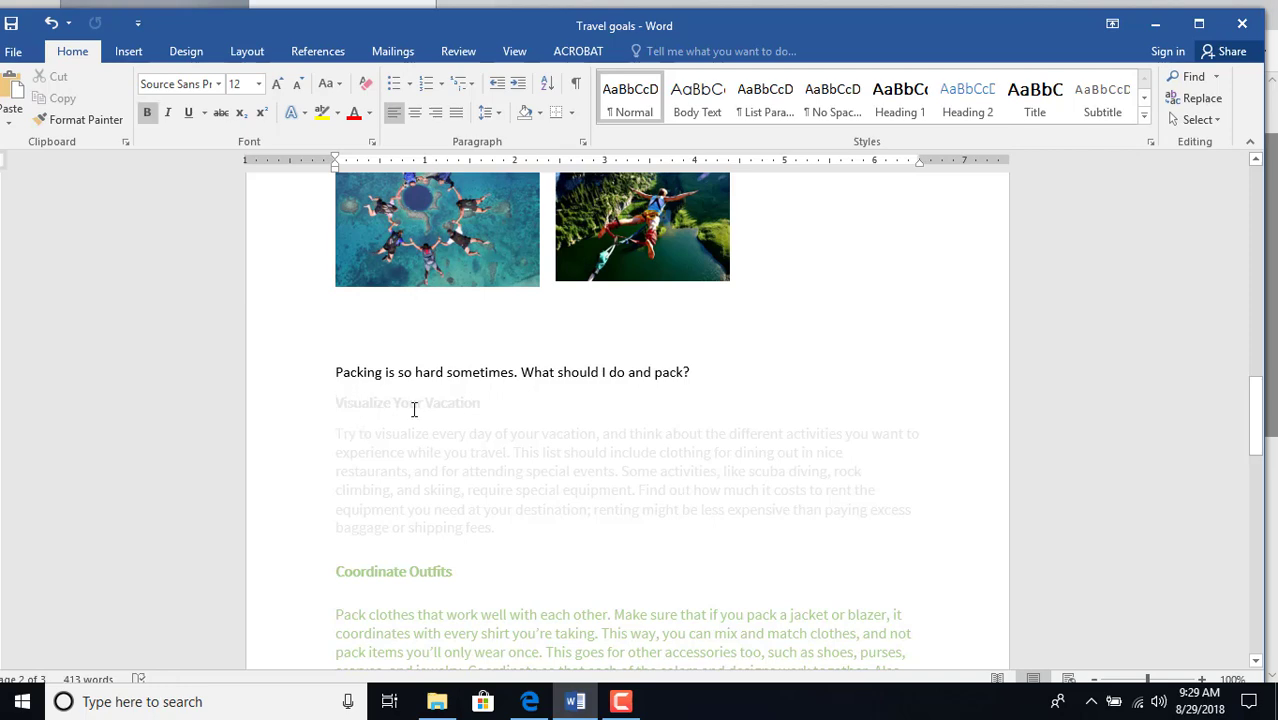
{"action": "left_click", "coordinate": [893, 97]}
{"action": "left_click", "coordinate": [338, 430]}
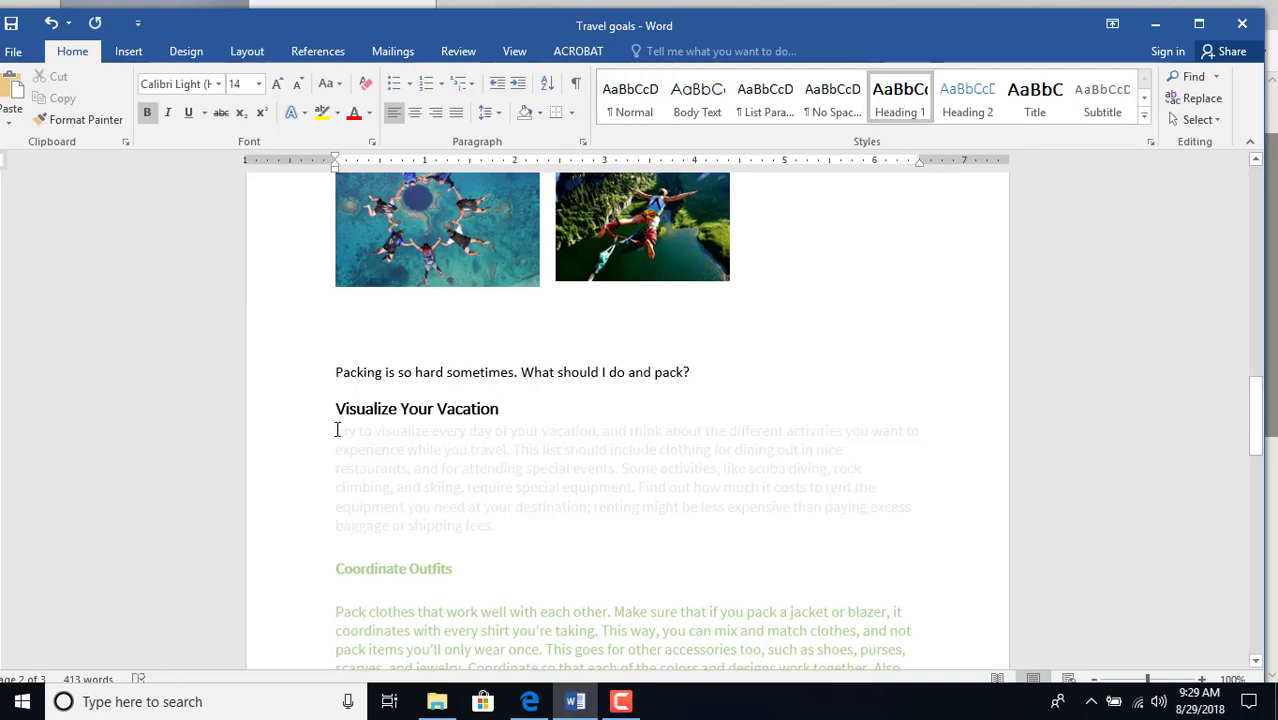
{"action": "left_click", "coordinate": [630, 97]}
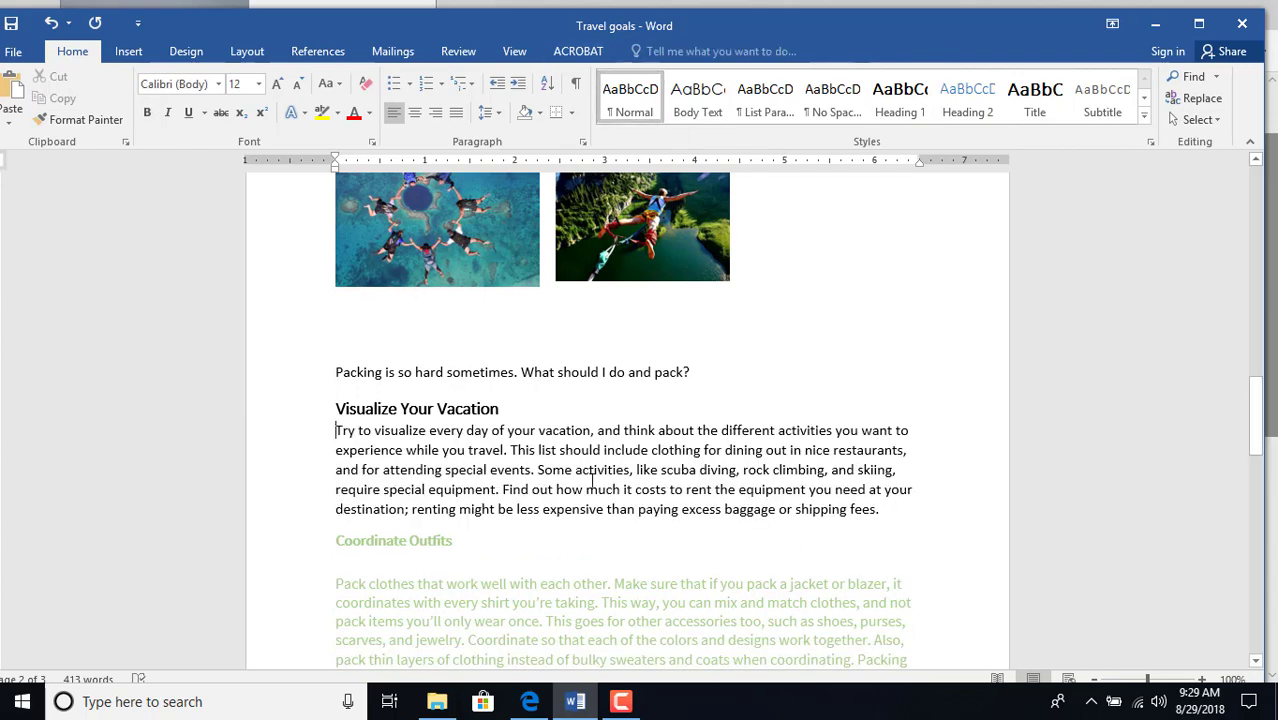
Apply the Heading 1 style to "Coordinate Outfits" and the Normal style to the paragraph beneath it
{"action": "scroll", "coordinate": [590, 482], "scroll_direction": "down", "scroll_amount": 2}
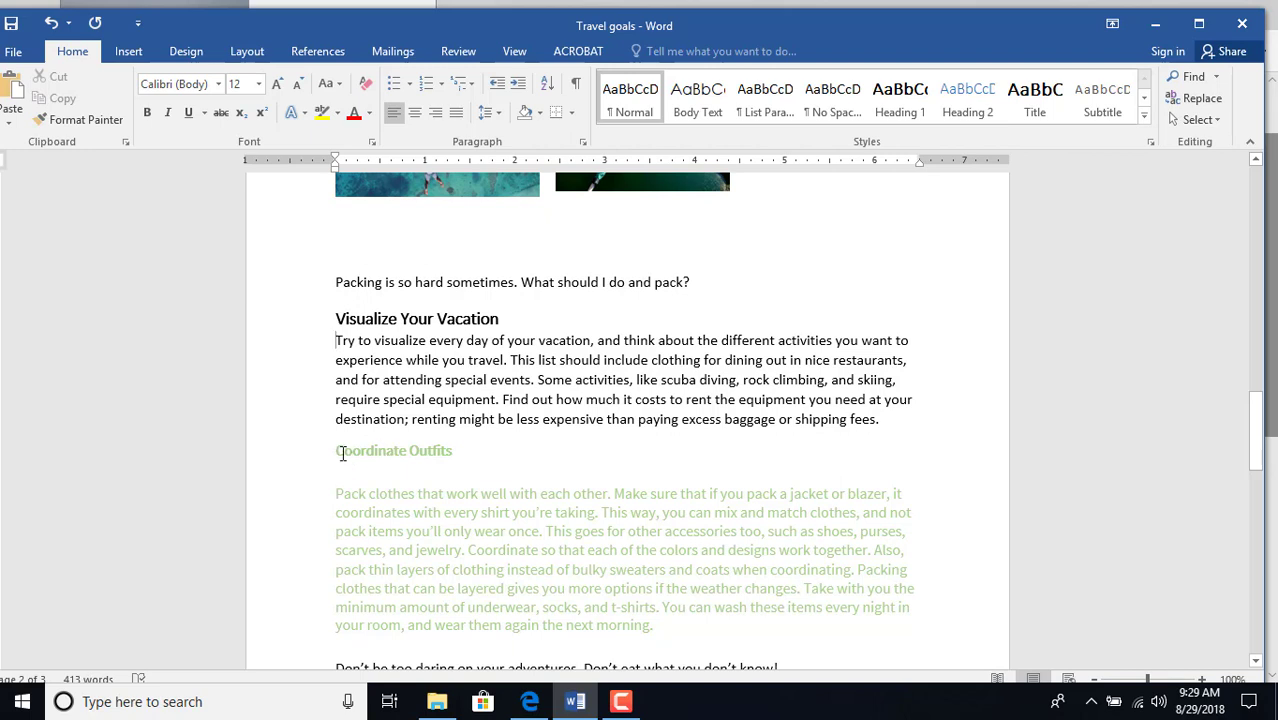
{"action": "left_click", "coordinate": [337, 451]}
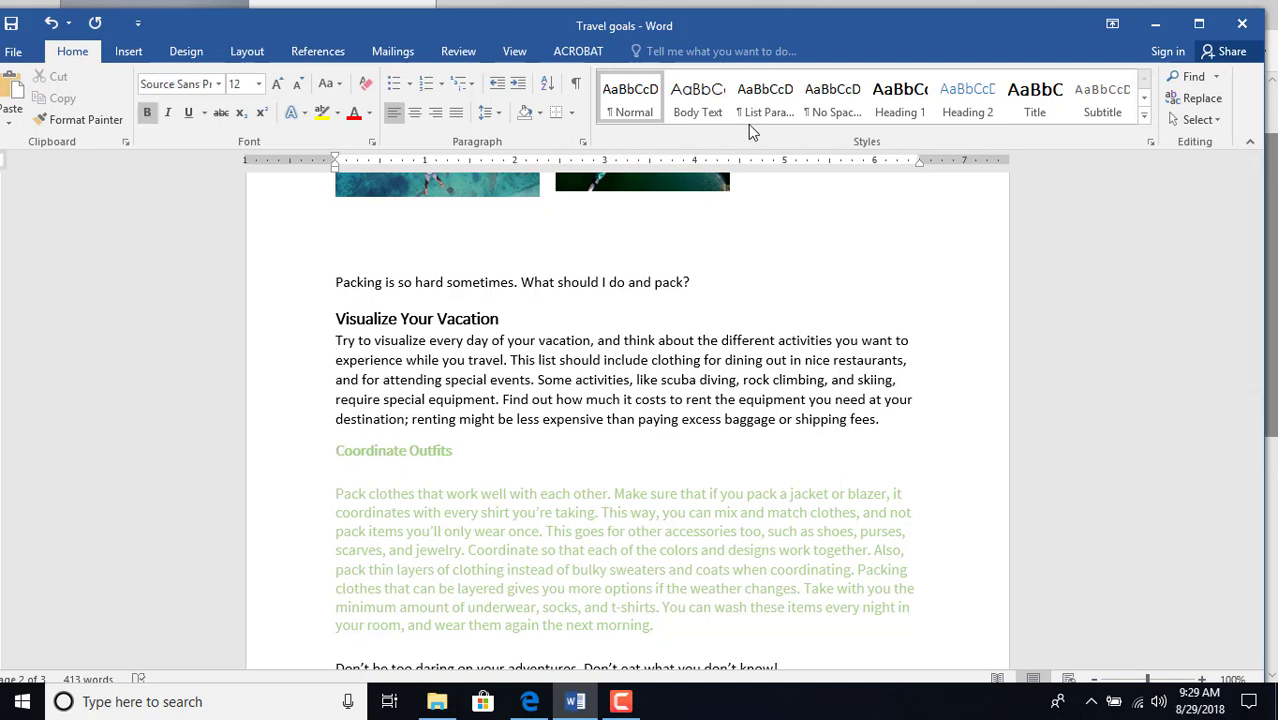
{"action": "left_click", "coordinate": [899, 108]}
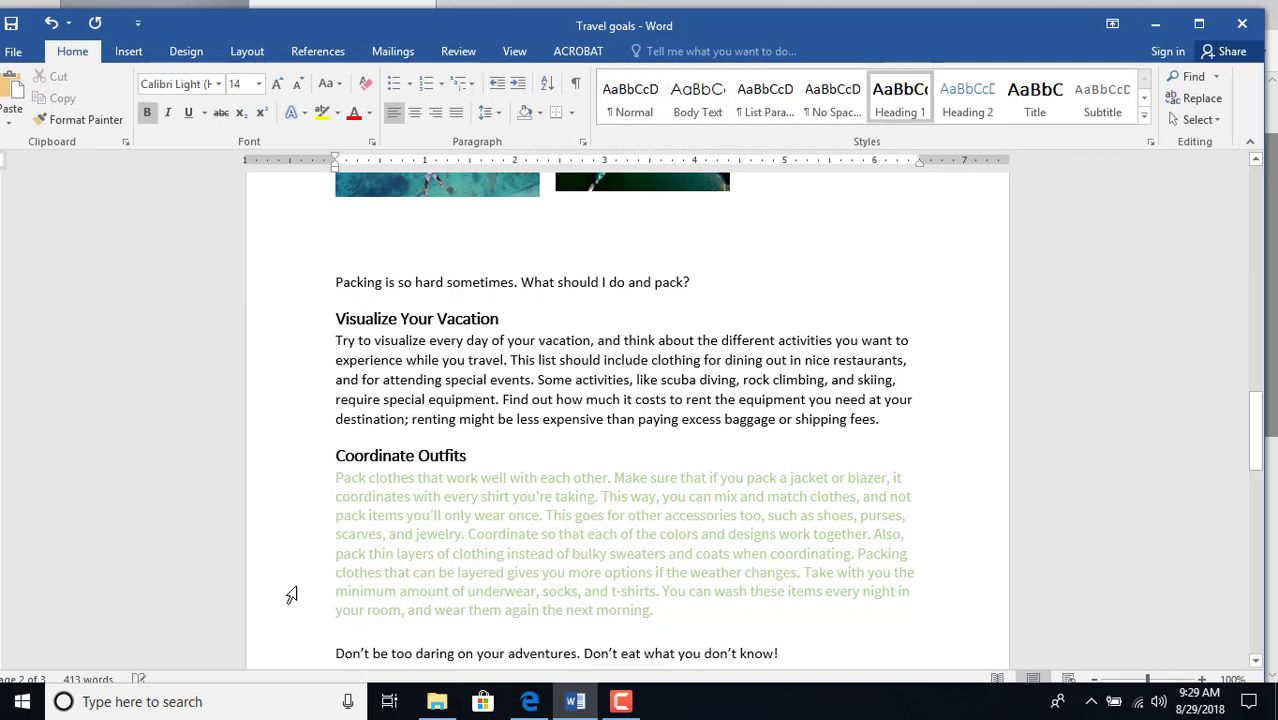
{"action": "left_click", "coordinate": [335, 477]}
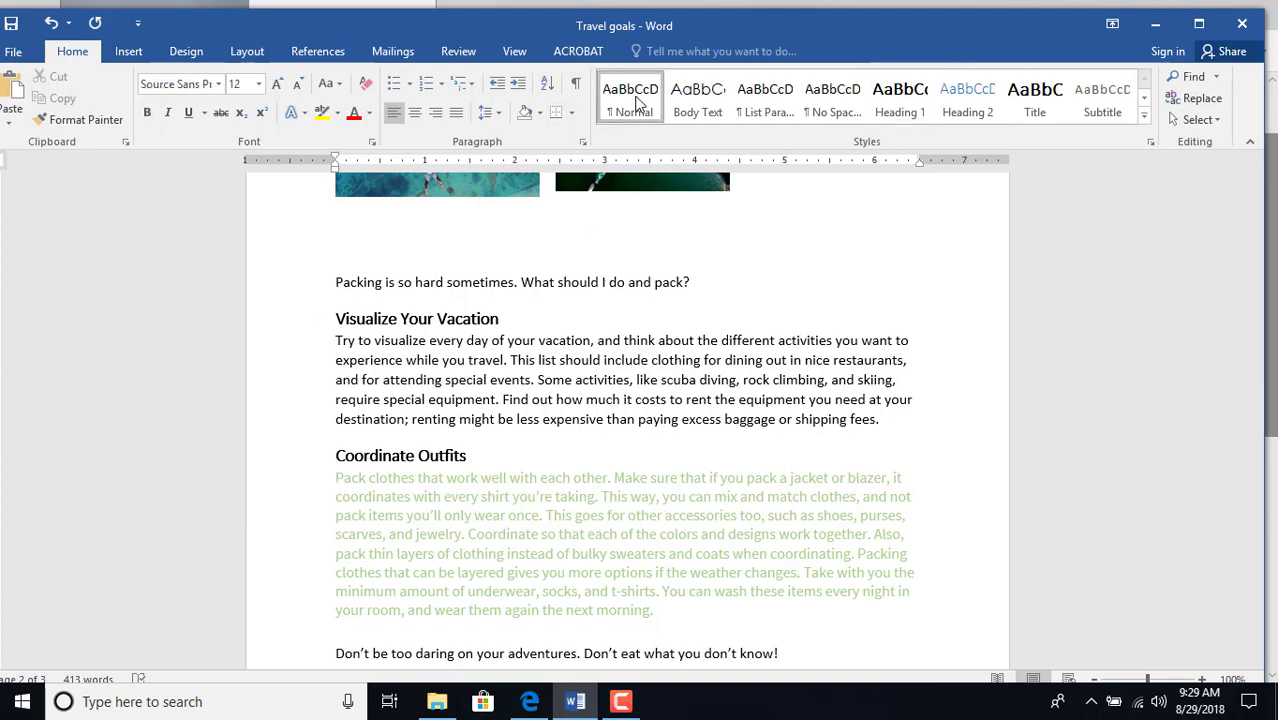
{"action": "left_click", "coordinate": [638, 102]}
Insert a line break between "Don't eat what you don't know!" and the mushroom table to push the whole table onto one page
{"action": "scroll", "coordinate": [729, 461], "scroll_direction": "down", "scroll_amount": 3}
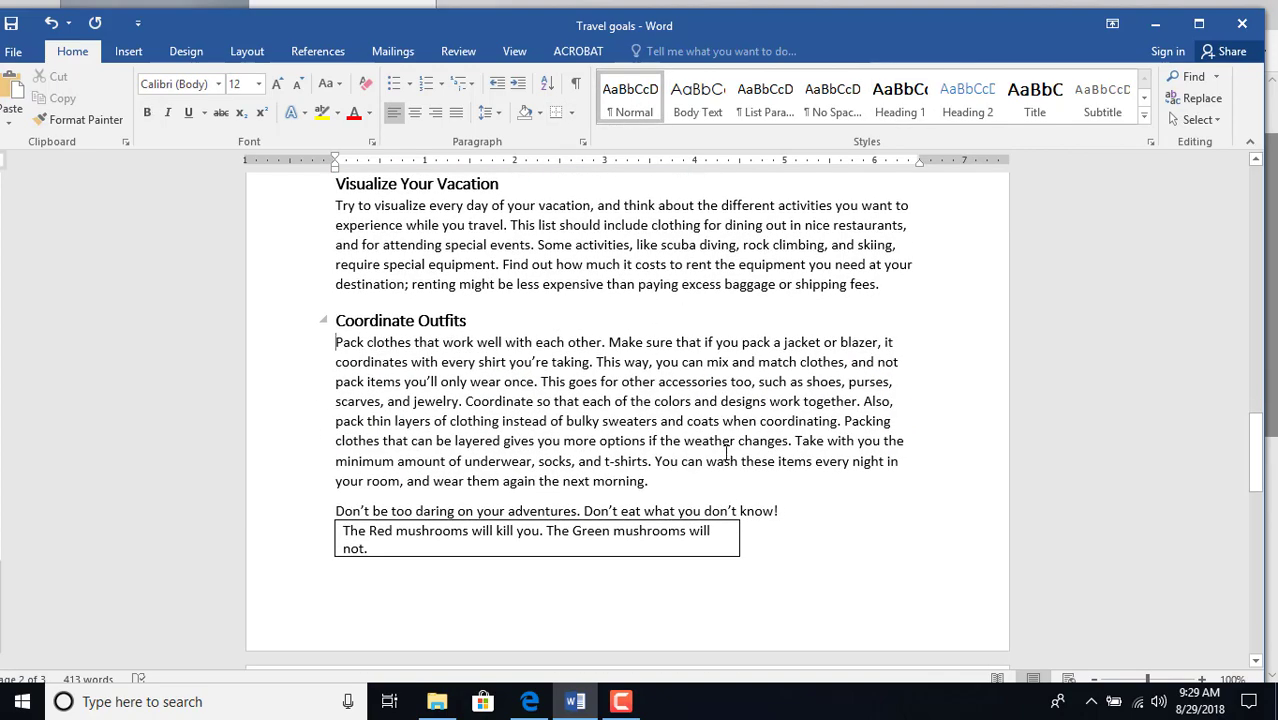
{"action": "scroll", "coordinate": [729, 455], "scroll_direction": "down", "scroll_amount": 7}
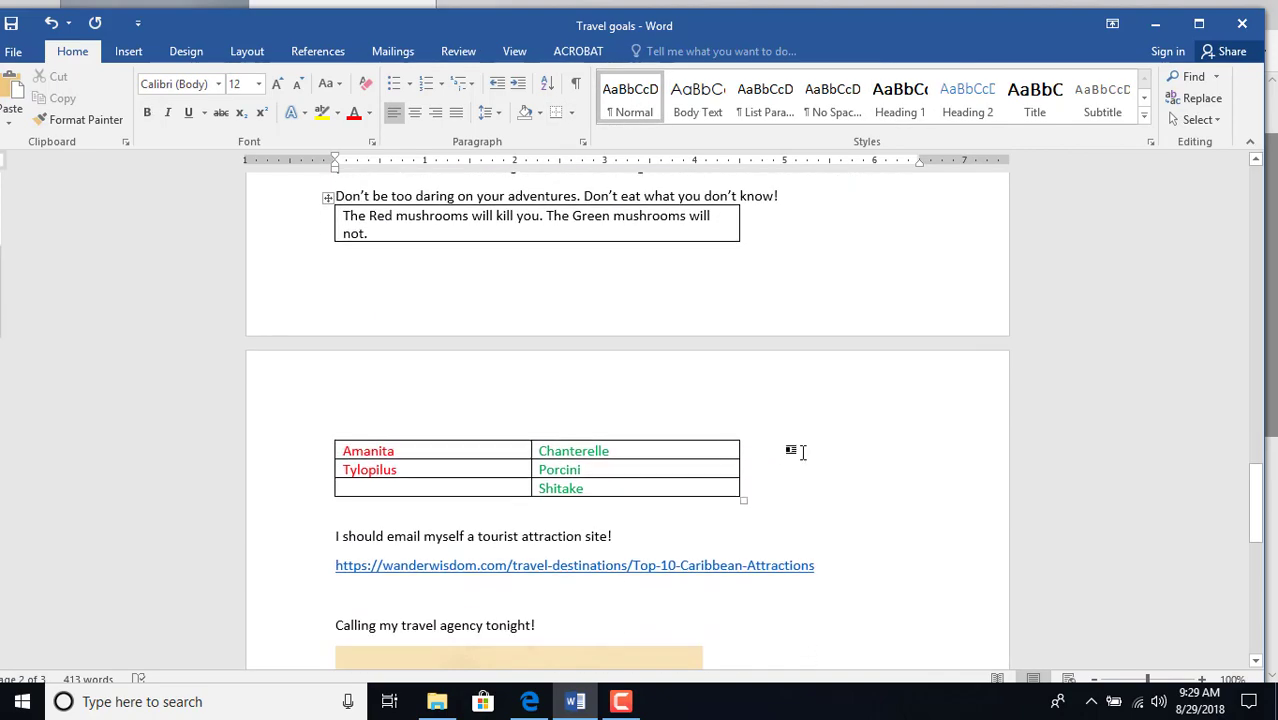
{"action": "scroll", "coordinate": [805, 453], "scroll_direction": "up", "scroll_amount": 2}
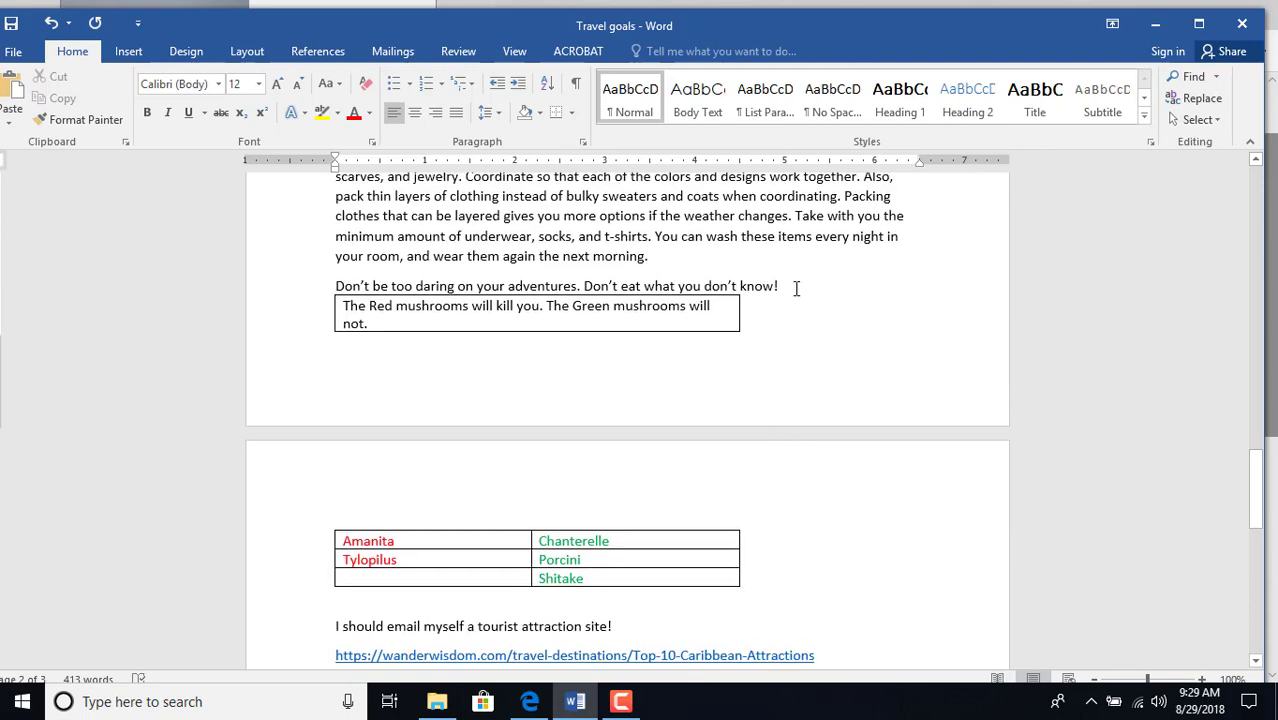
{"action": "key", "text": "Return"}
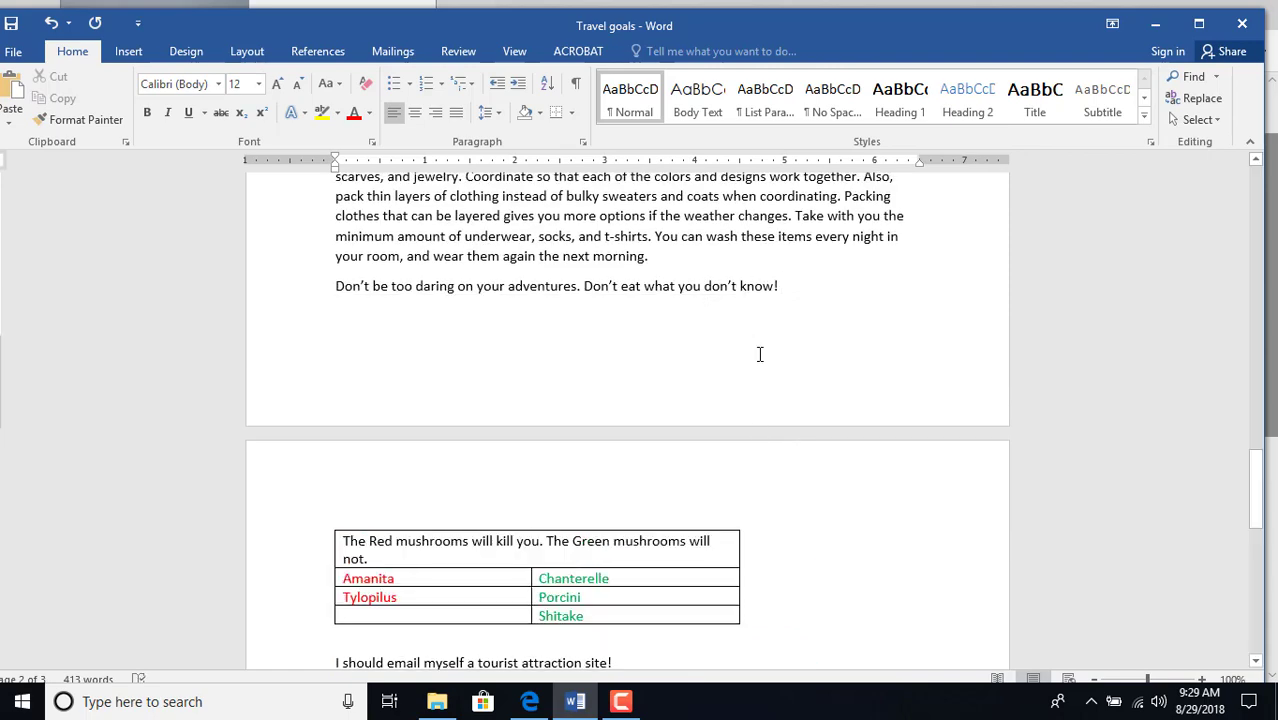
Examine the mushroom table's color-dependent header sentence and the content below it down to the travel agency logo
{"action": "scroll", "coordinate": [822, 530], "scroll_direction": "down", "scroll_amount": 2}
{"action": "scroll", "coordinate": [822, 530], "scroll_direction": "down", "scroll_amount": 2}
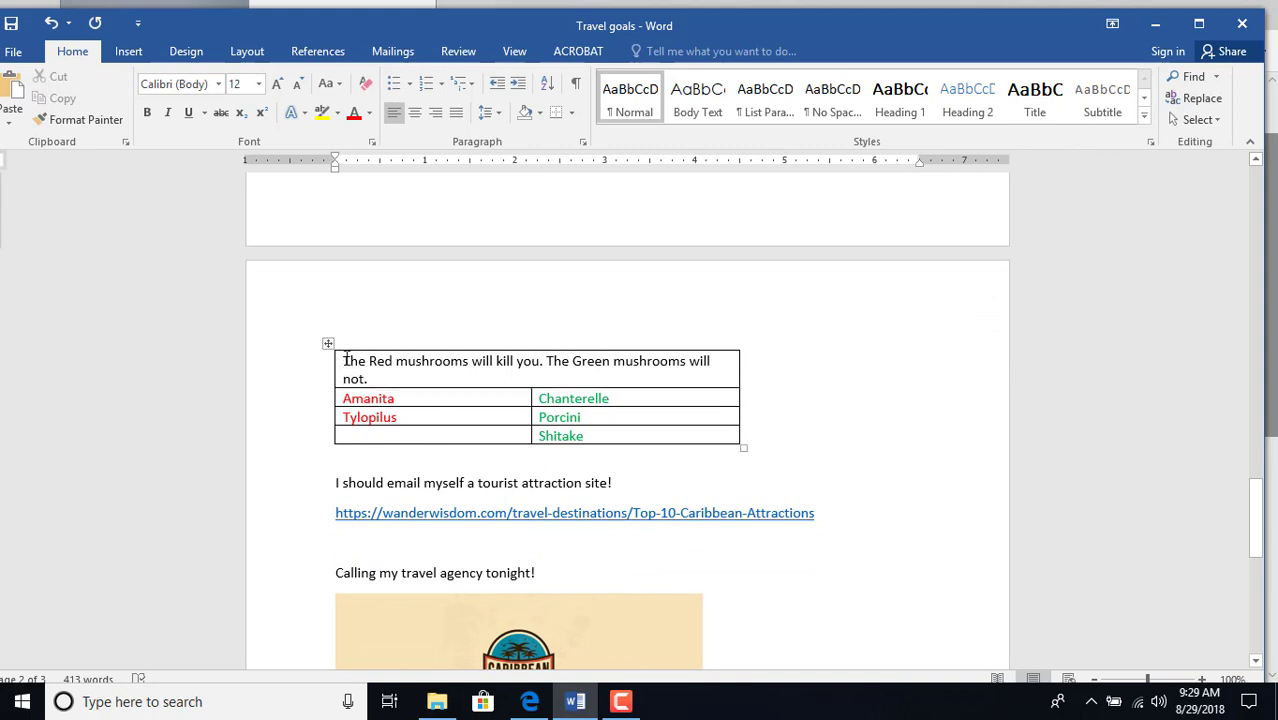
{"action": "left_click_drag", "start_coordinate": [344, 360], "coordinate": [400, 374]}
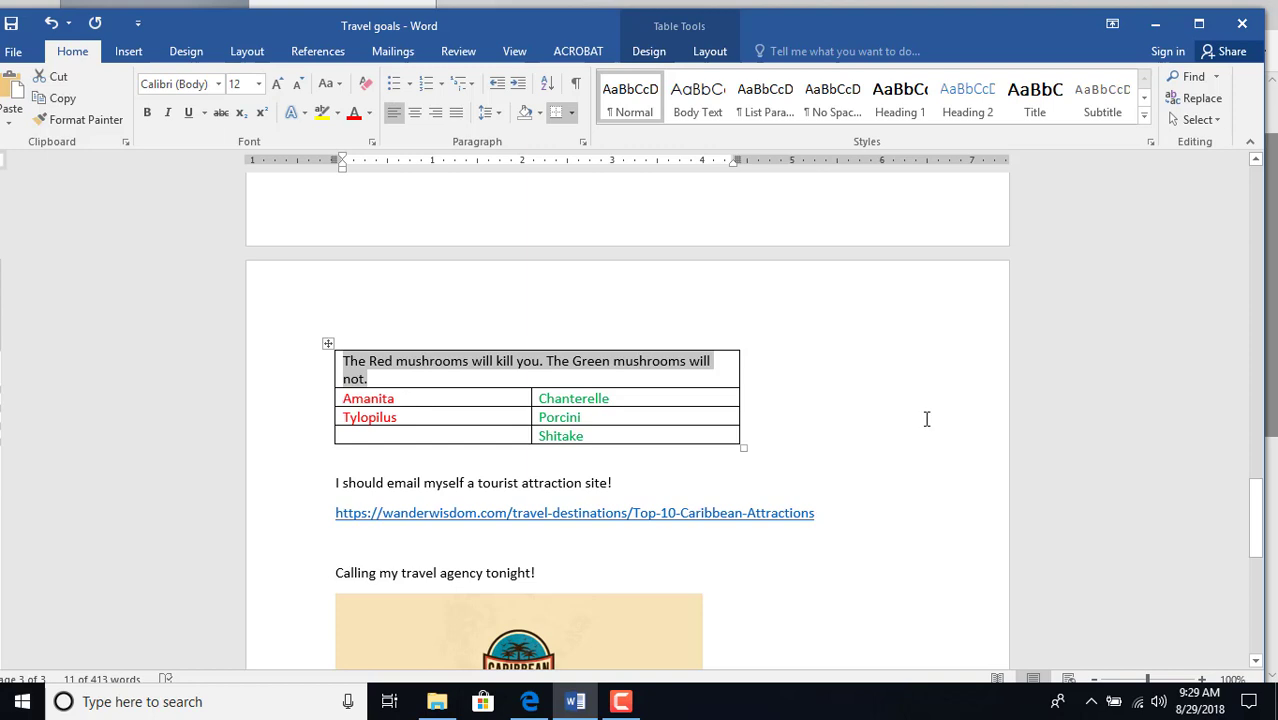
{"action": "left_click", "coordinate": [858, 455]}
{"action": "scroll", "coordinate": [880, 447], "scroll_direction": "down", "scroll_amount": 2}
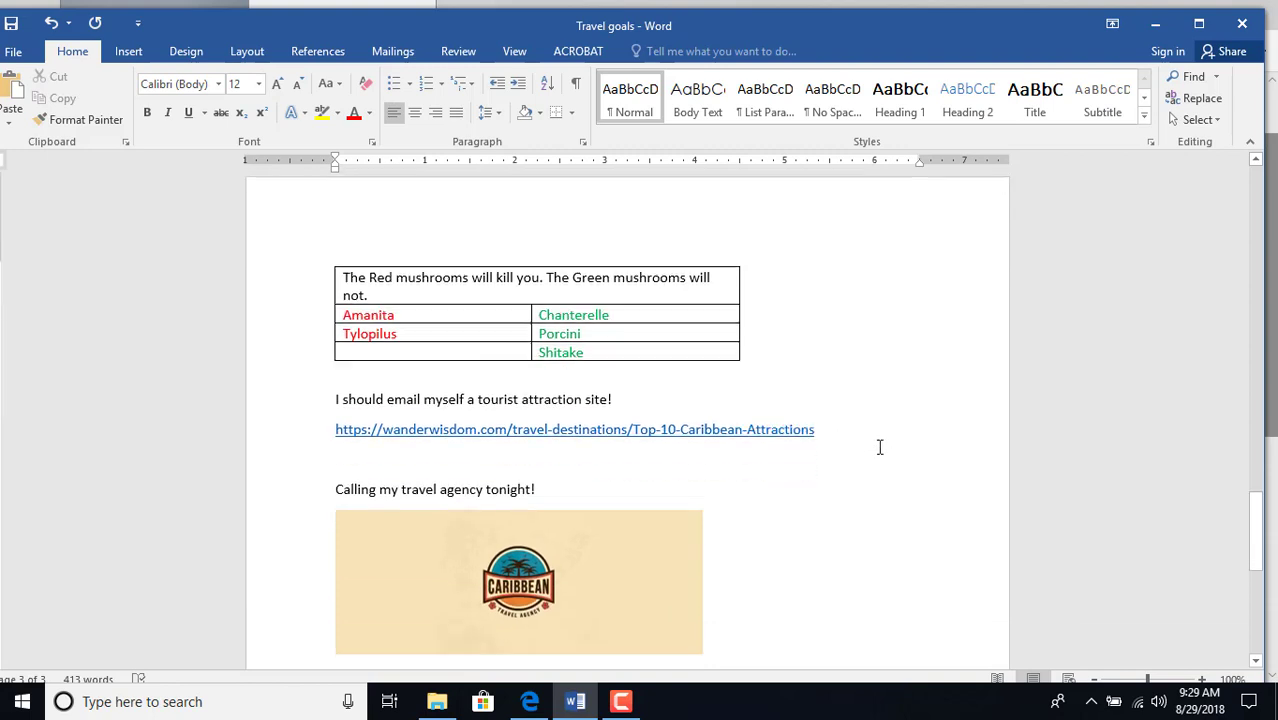
{"action": "scroll", "coordinate": [898, 427], "scroll_direction": "down", "scroll_amount": 5}
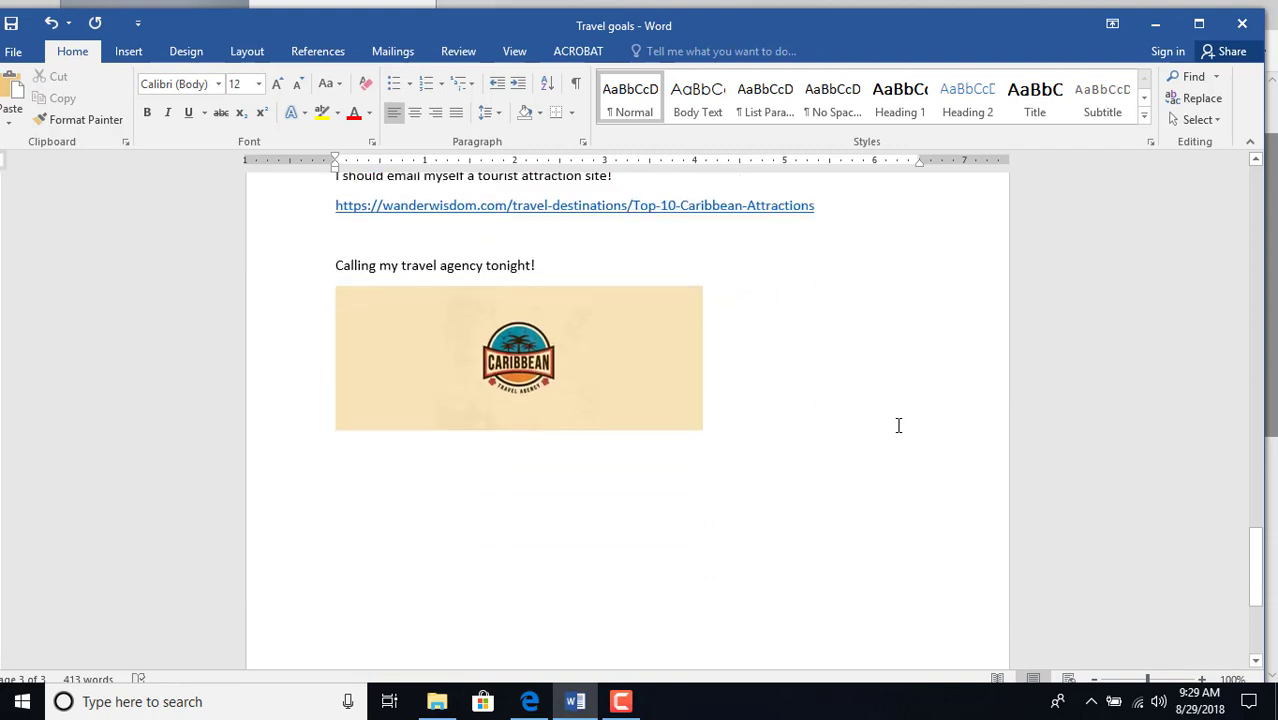
{"action": "scroll", "coordinate": [690, 392], "scroll_direction": "up", "scroll_amount": 3}
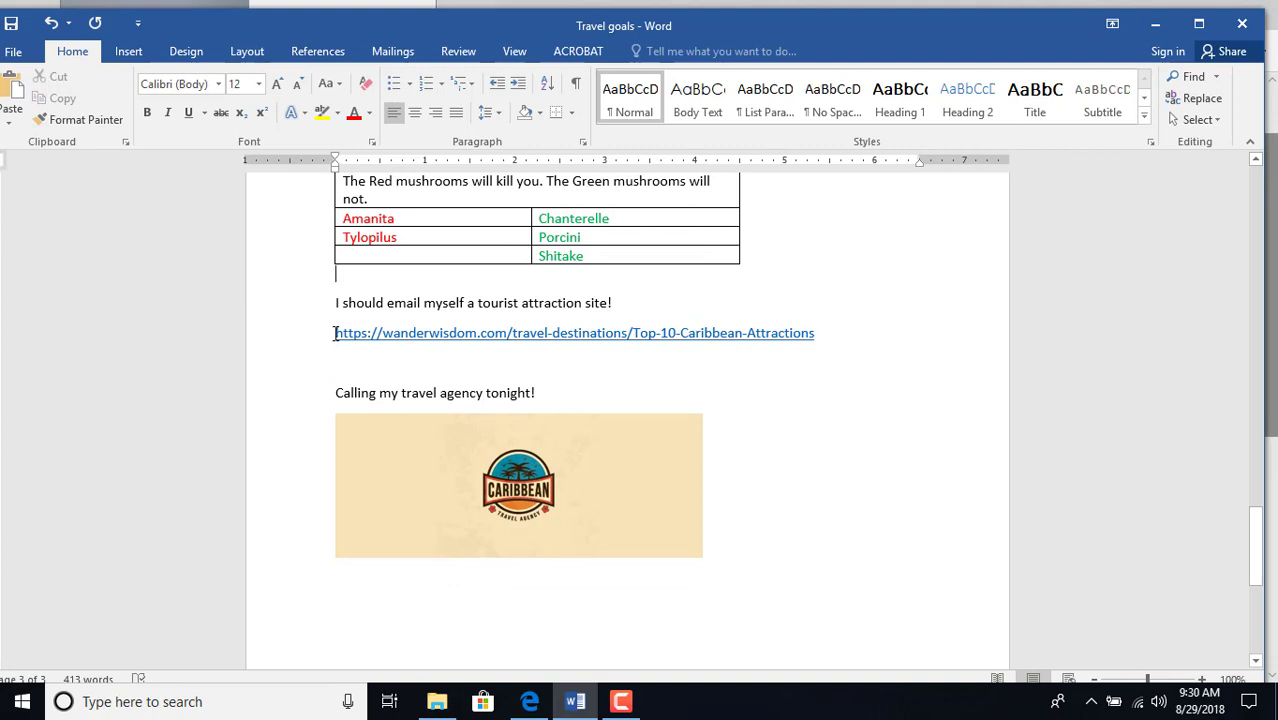
{"action": "left_click_drag", "start_coordinate": [334, 333], "coordinate": [834, 370]}
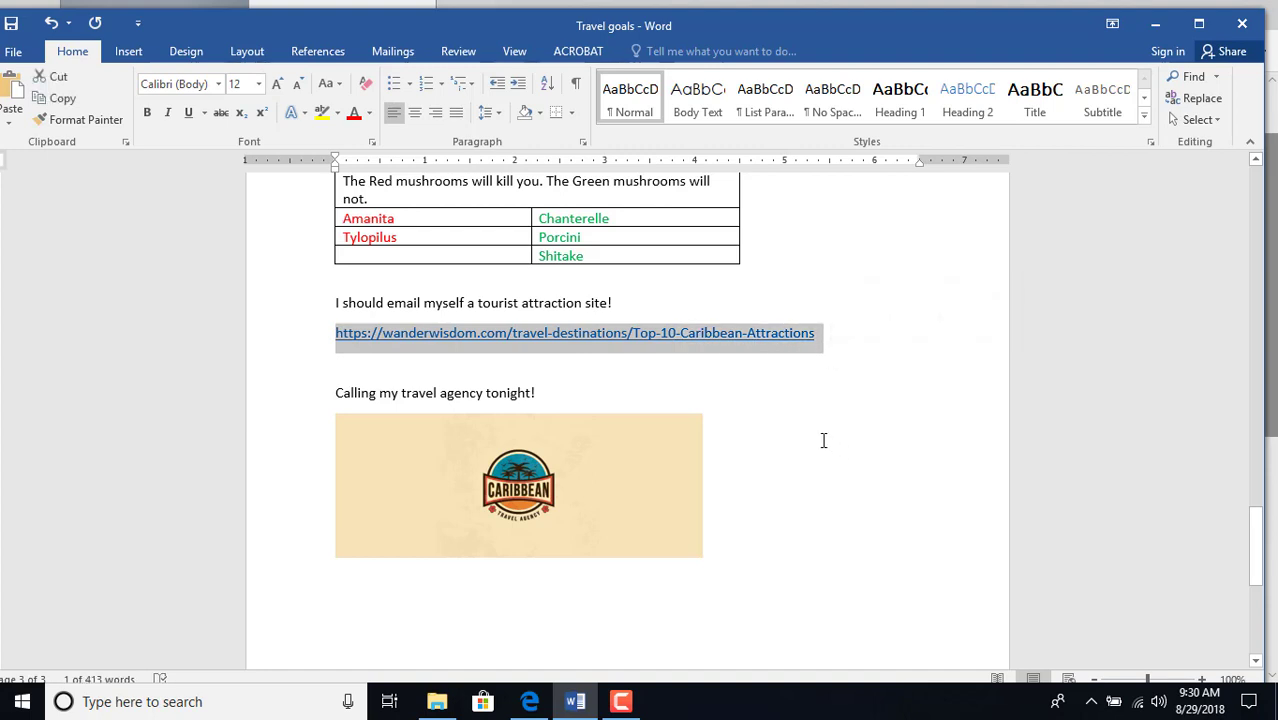
{"action": "right_click", "coordinate": [633, 337]}
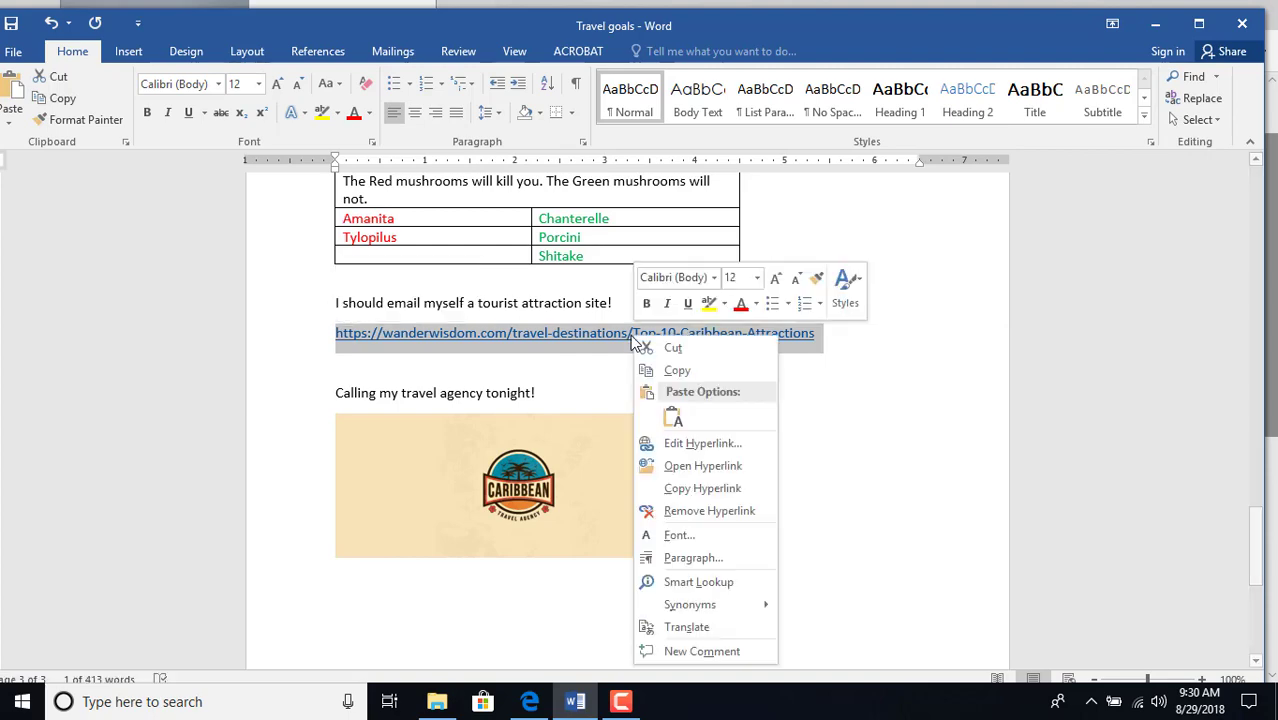
{"action": "left_click", "coordinate": [711, 446]}
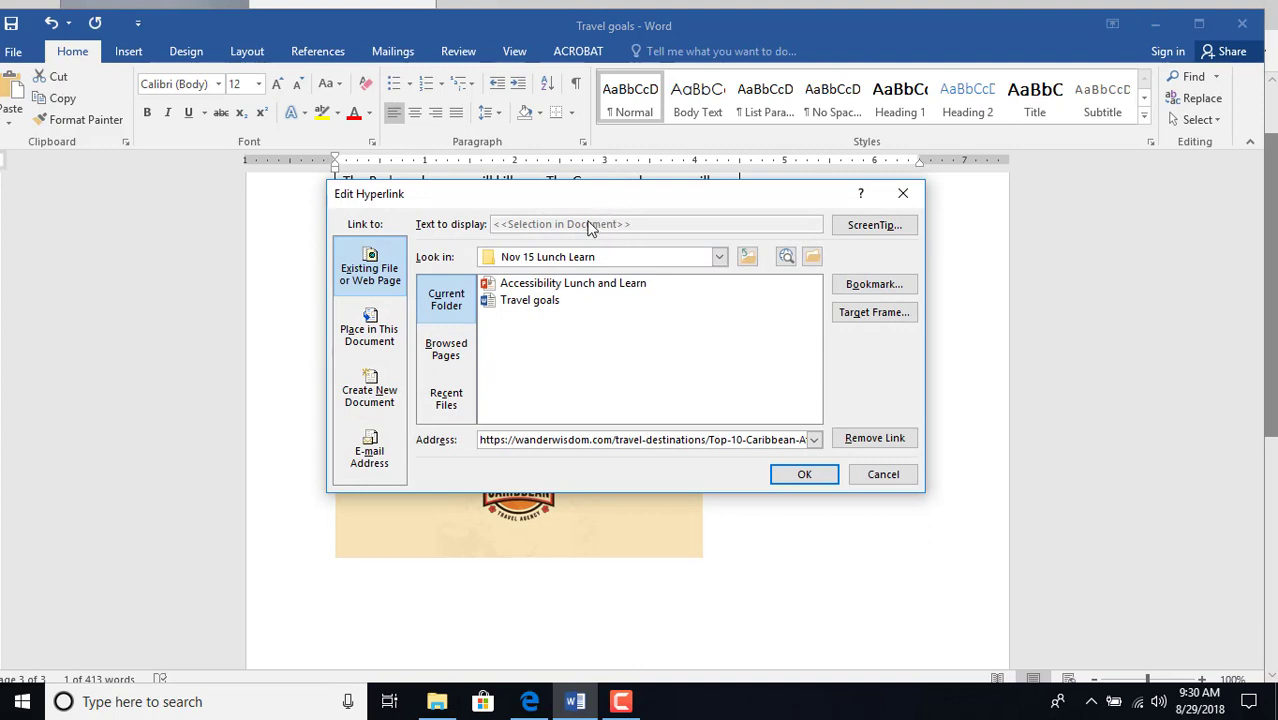
{"action": "left_click", "coordinate": [890, 474]}
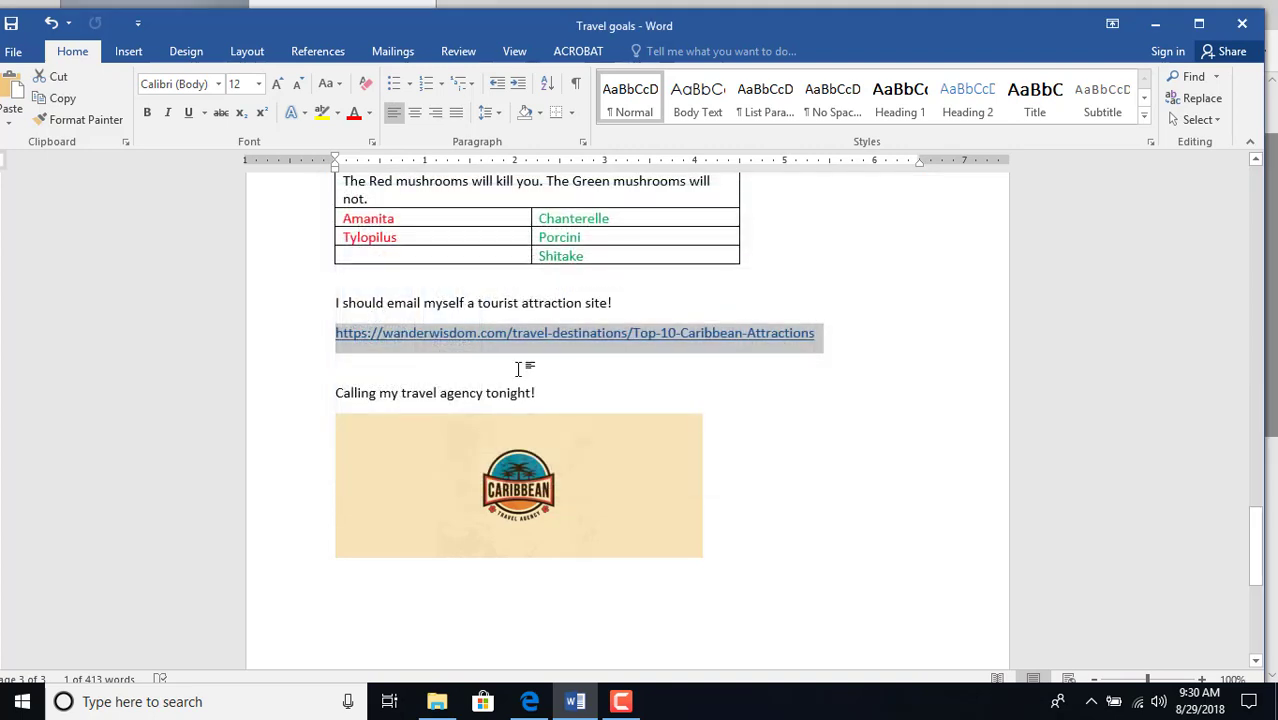
{"action": "left_click", "coordinate": [564, 336]}
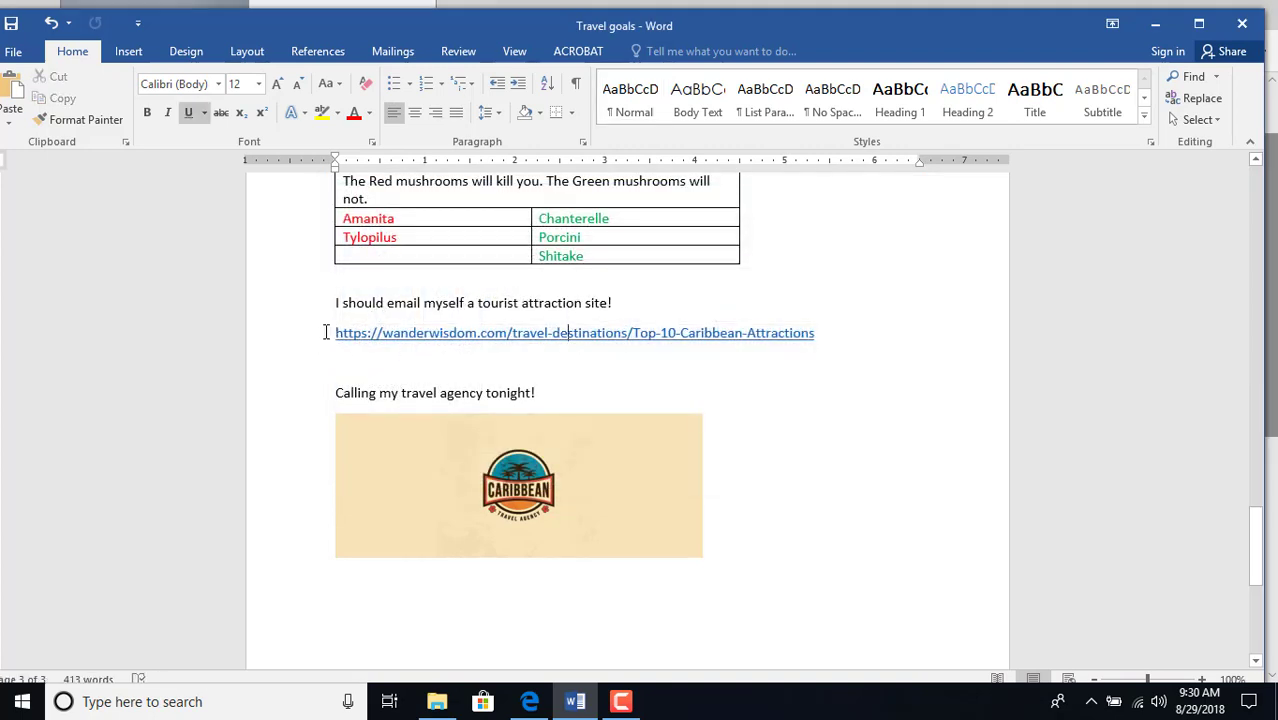
{"action": "left_click_drag", "start_coordinate": [324, 333], "coordinate": [826, 346]}
{"action": "key", "text": "ctrl+c"}
{"action": "right_click", "coordinate": [756, 335]}
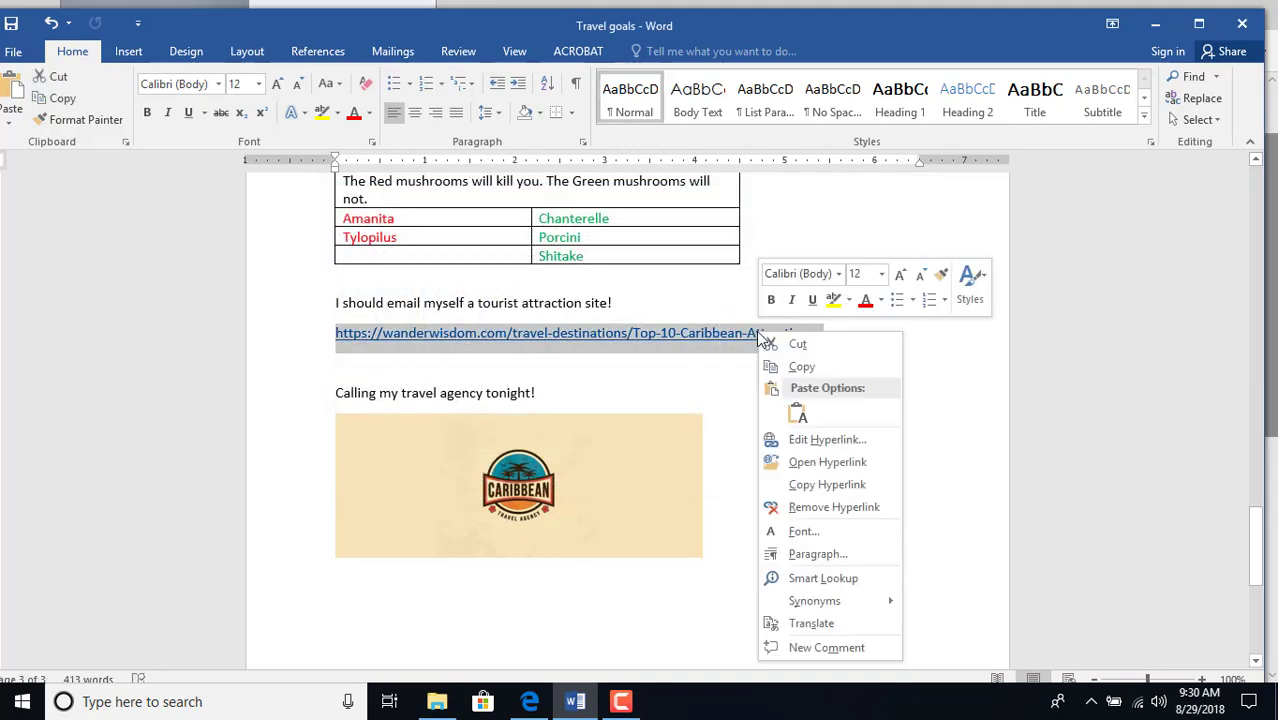
{"action": "left_click", "coordinate": [866, 442]}
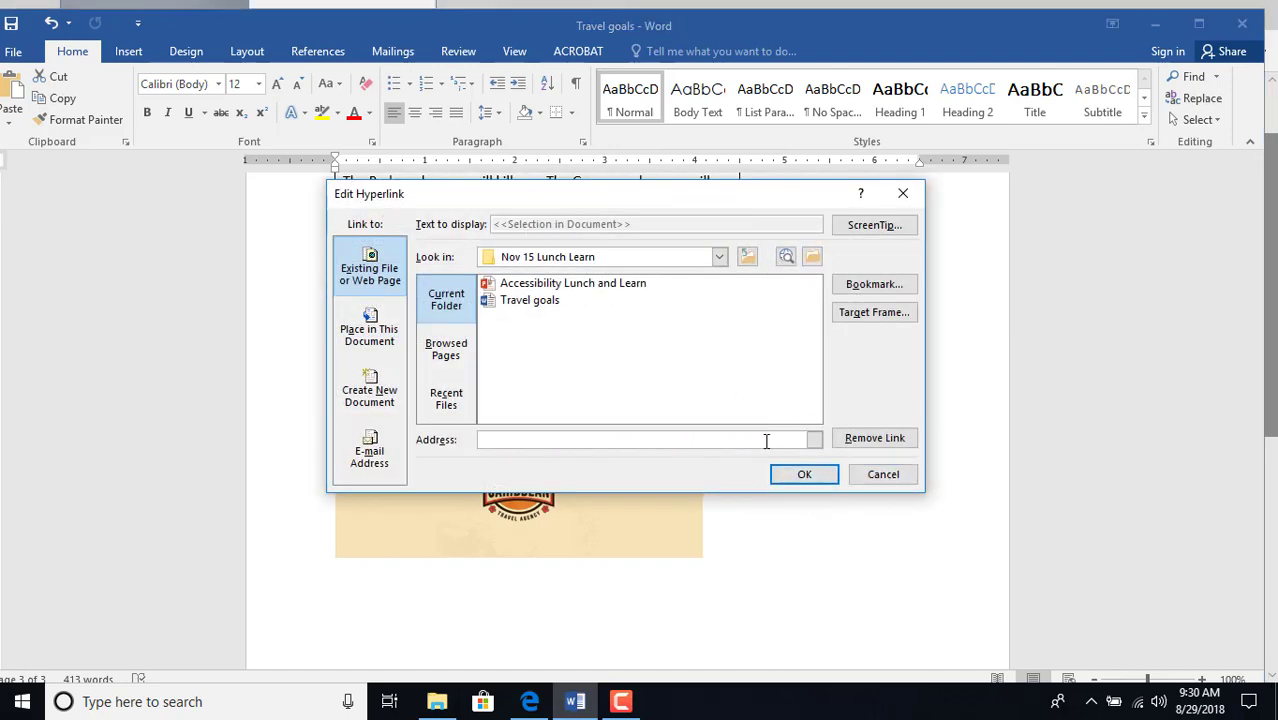
{"action": "left_click", "coordinate": [883, 475]}
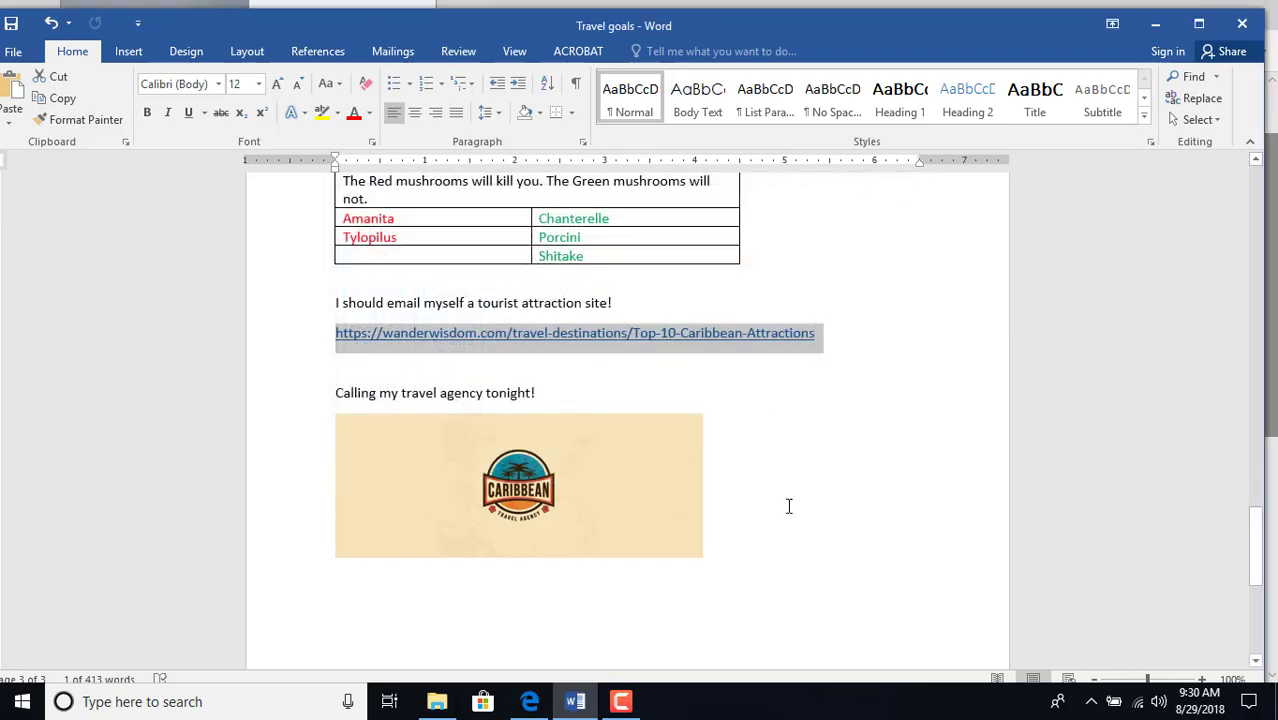
Cut the wanderwisdom.com link and insert a new hyperlink on its empty line, pasting the cut URL as the address
{"action": "right_click", "coordinate": [470, 338]}
{"action": "left_click", "coordinate": [510, 346]}
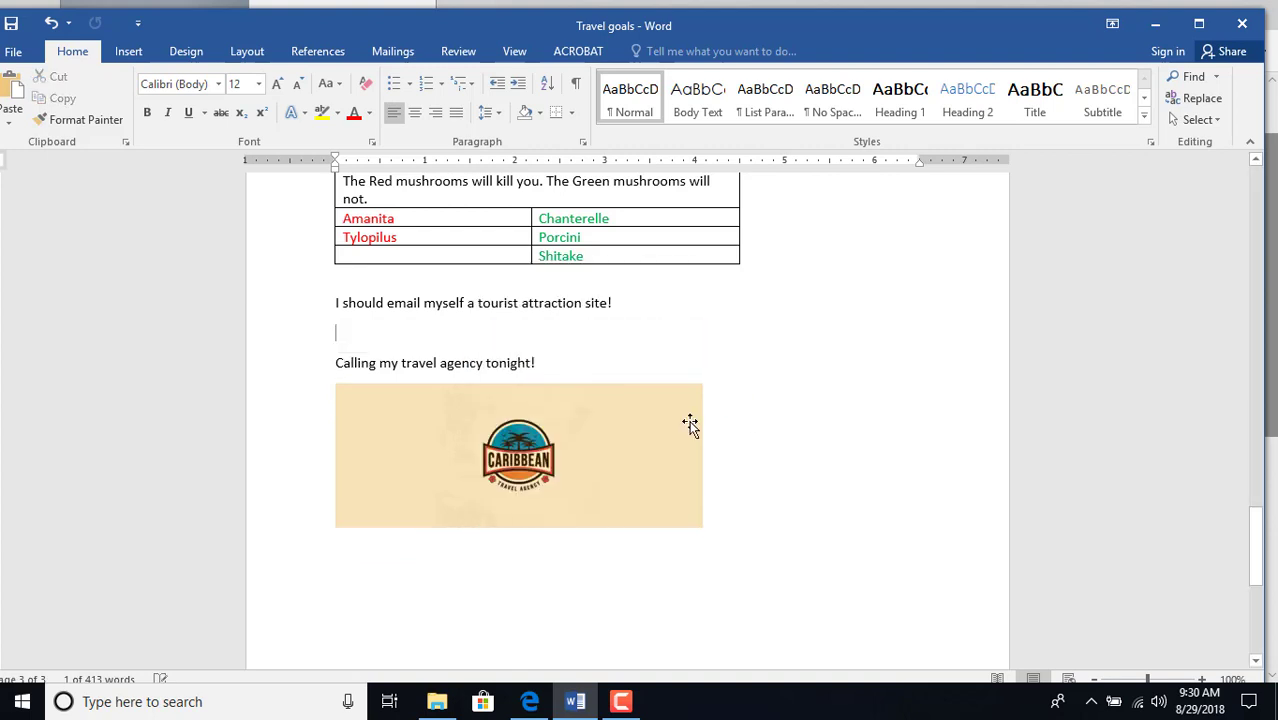
{"action": "right_click", "coordinate": [351, 332]}
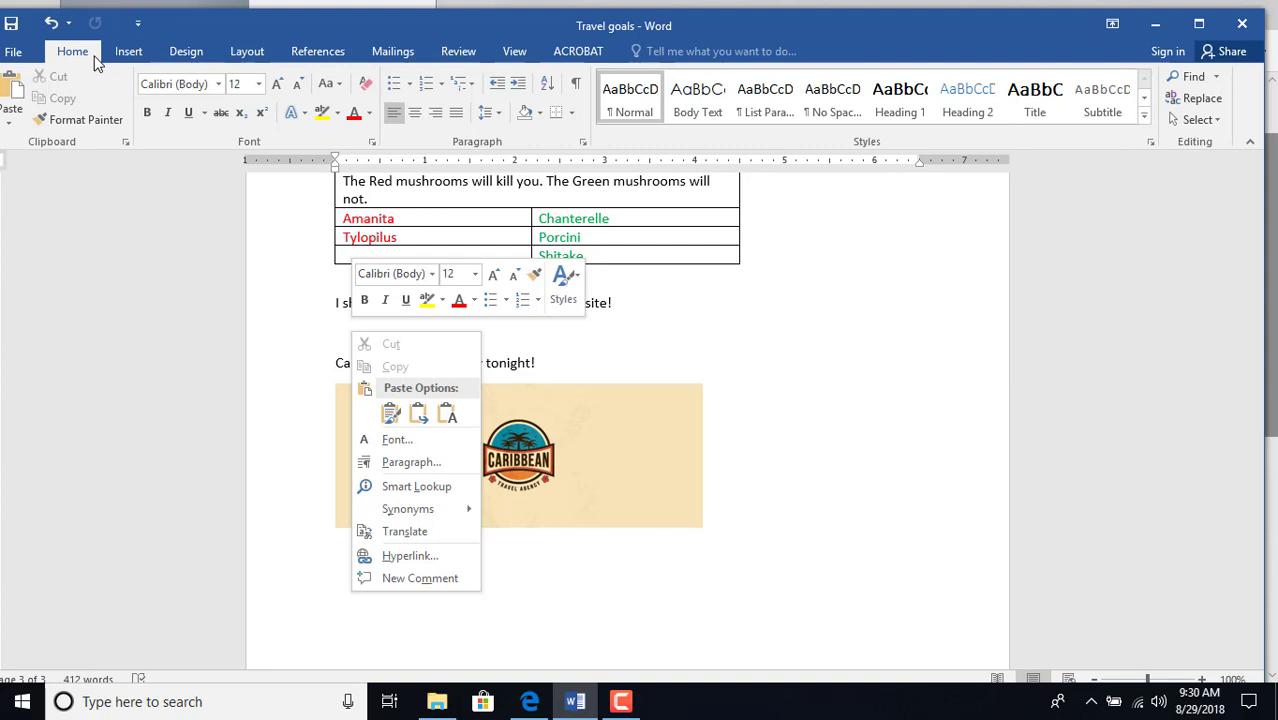
{"action": "left_click", "coordinate": [430, 557]}
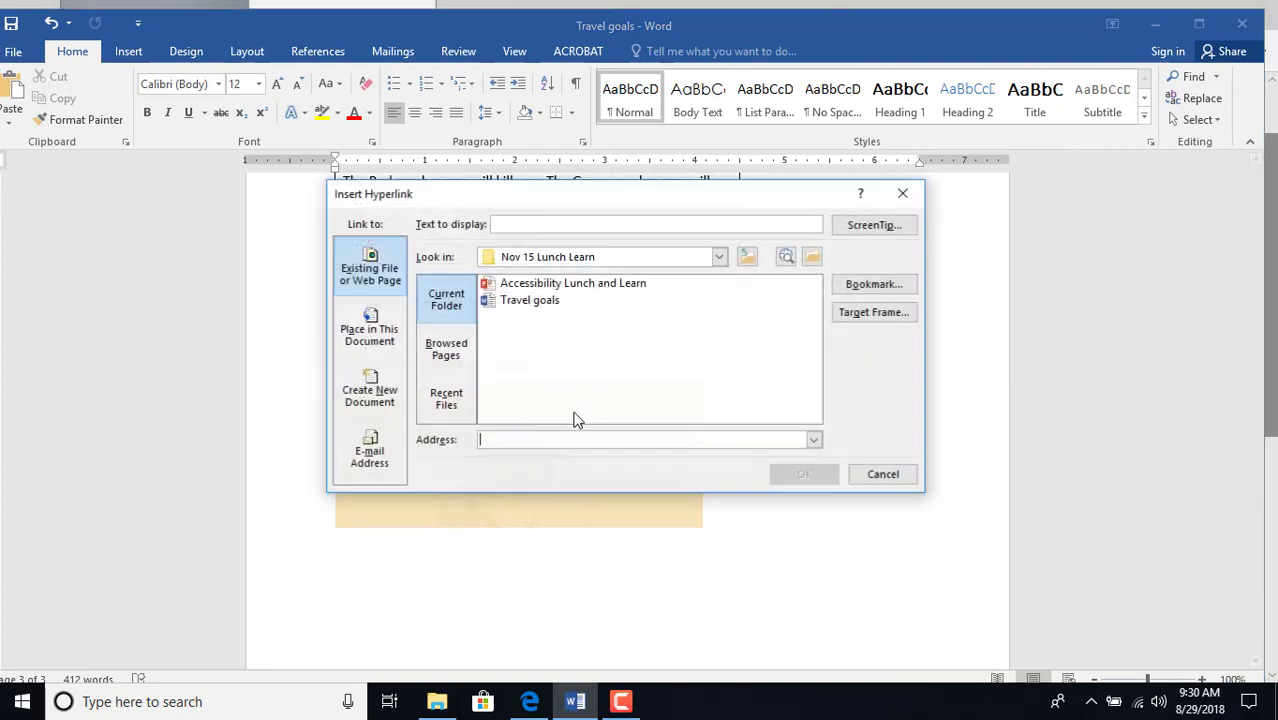
{"action": "left_click", "coordinate": [492, 438]}
{"action": "right_click", "coordinate": [492, 438]}
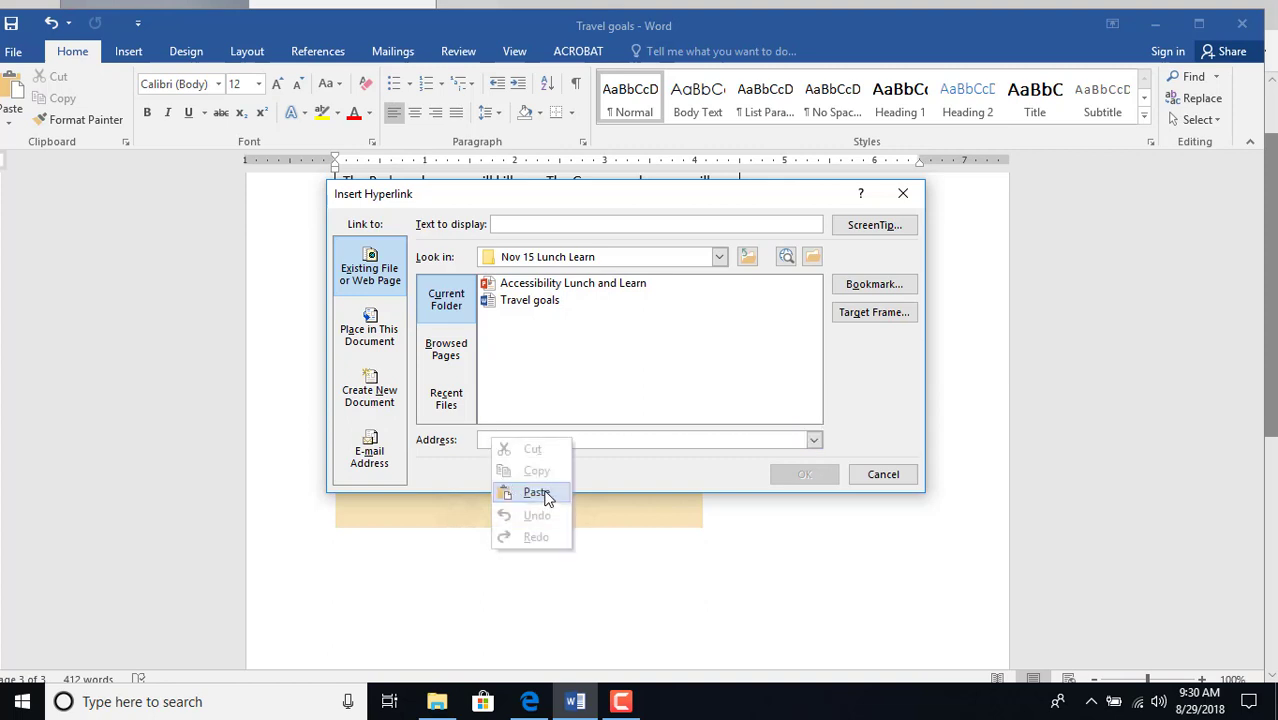
{"action": "left_click", "coordinate": [548, 492]}
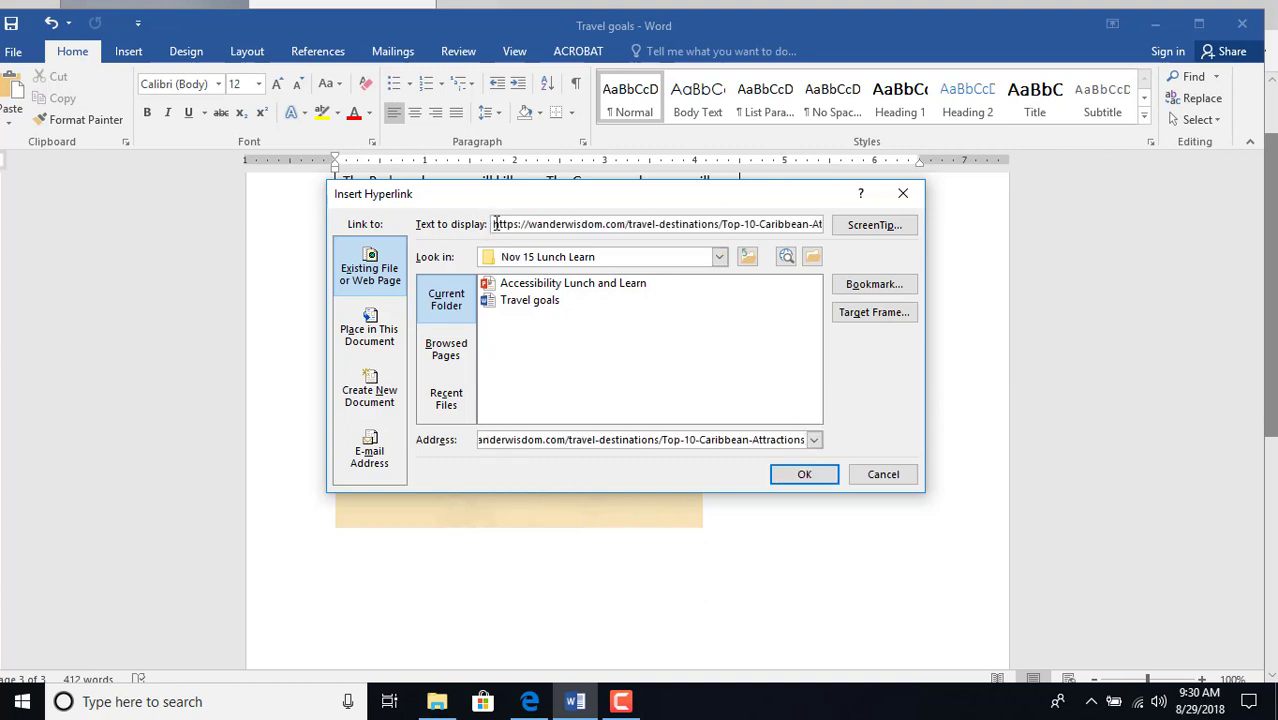
Replace the new hyperlink's display text with "10 Caribbean Attractions" and insert the link
{"action": "left_click_drag", "start_coordinate": [494, 224], "coordinate": [829, 242]}
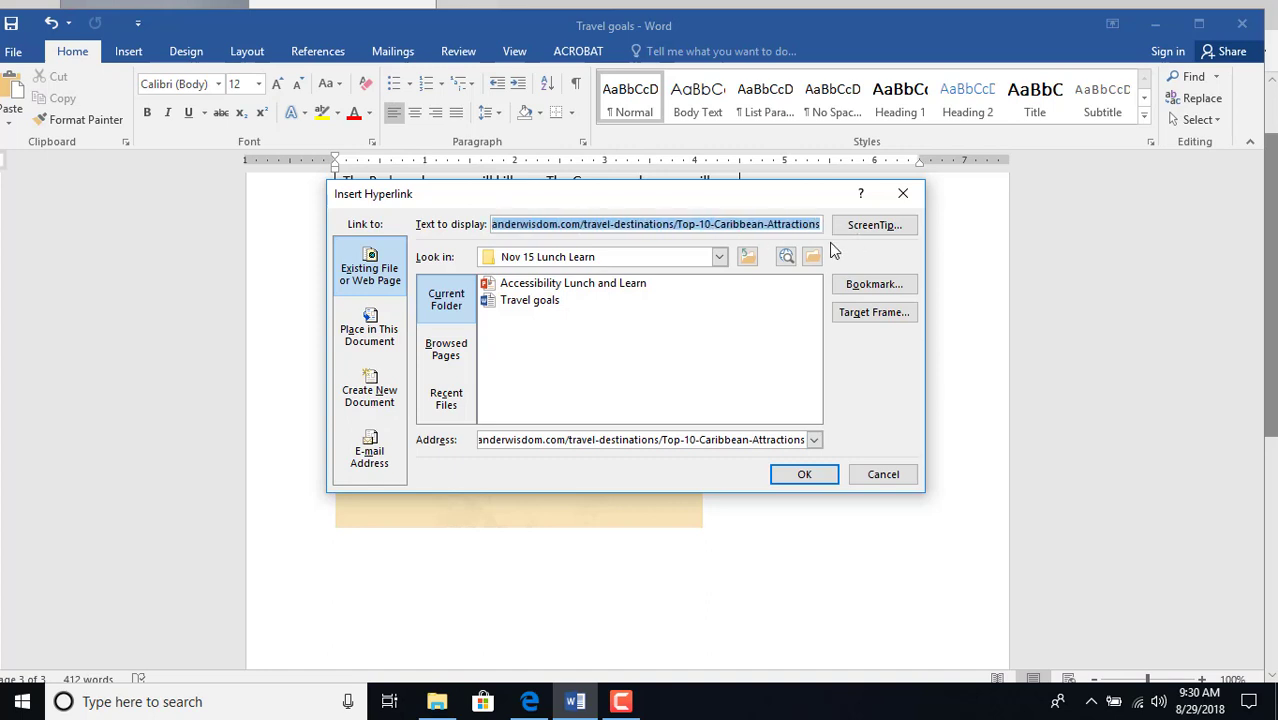
{"action": "key", "text": "BackSpace"}
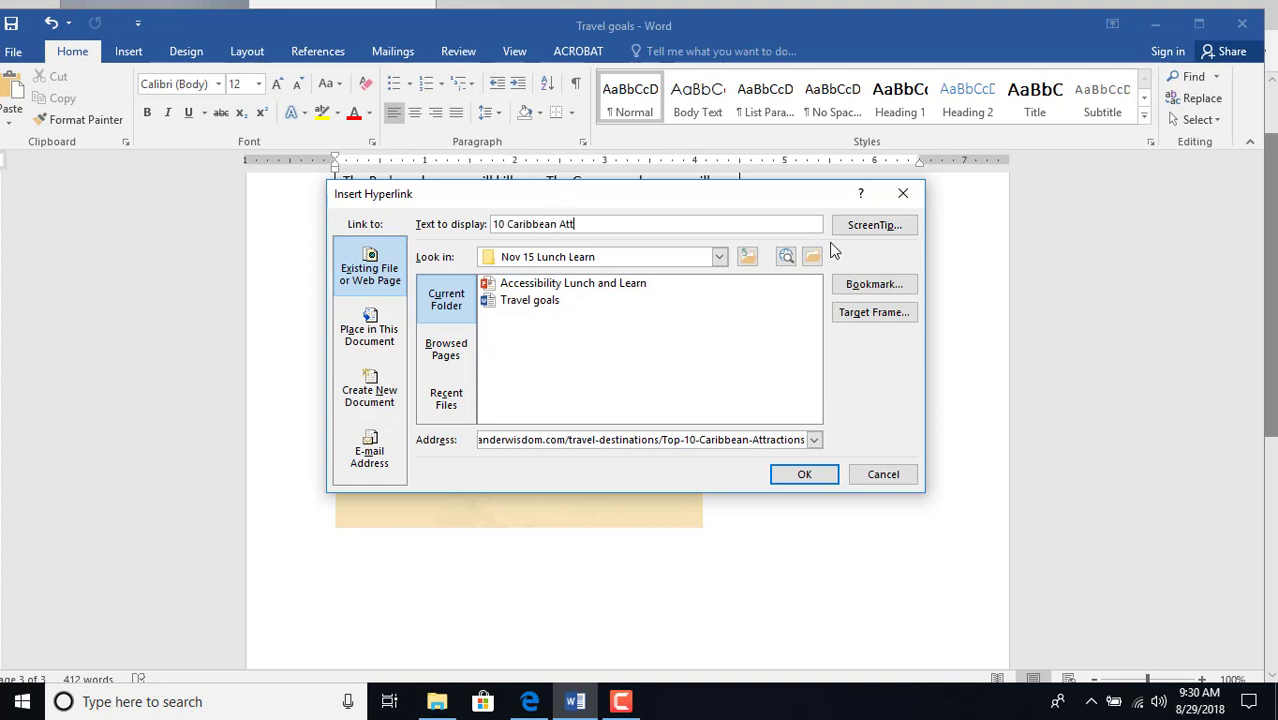
{"action": "type", "text": "10 Caribbean Attractions"}
{"action": "left_click", "coordinate": [798, 476]}
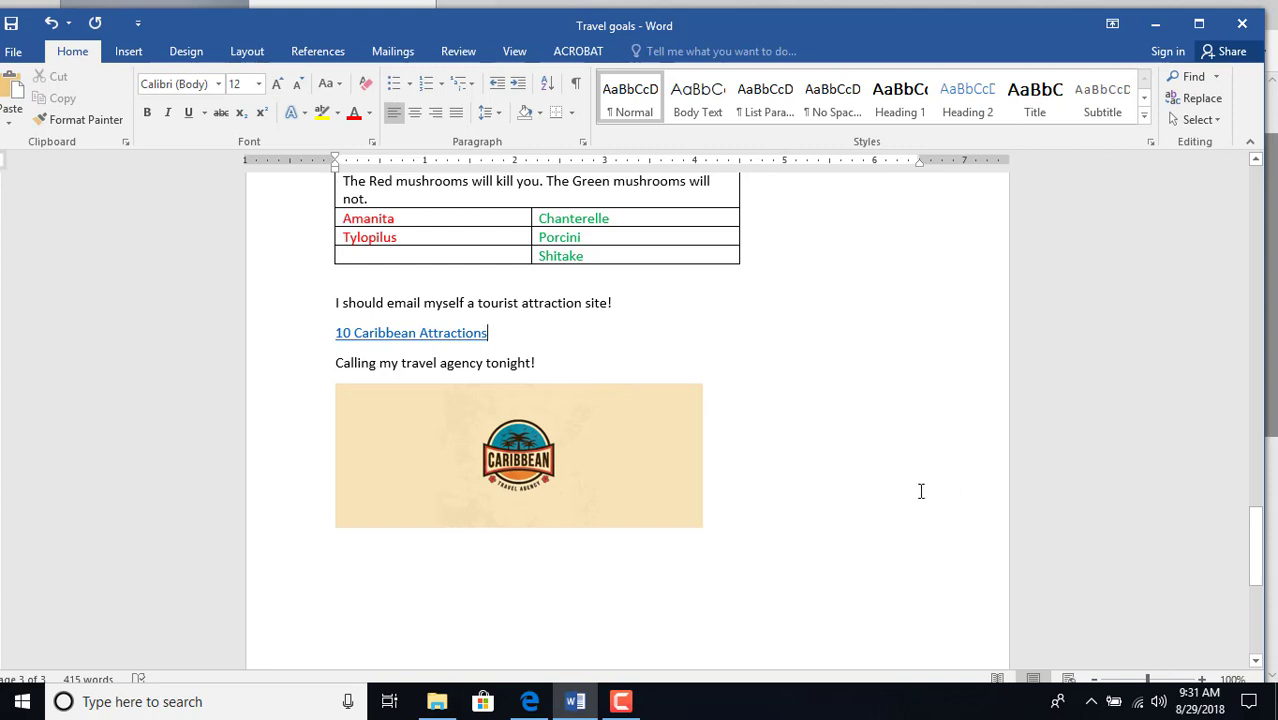
Save the document as a copy named "Travel goals formatted" in the Nov 15 Lunch Learn folder
{"action": "scroll", "coordinate": [793, 486], "scroll_direction": "up", "scroll_amount": 6}
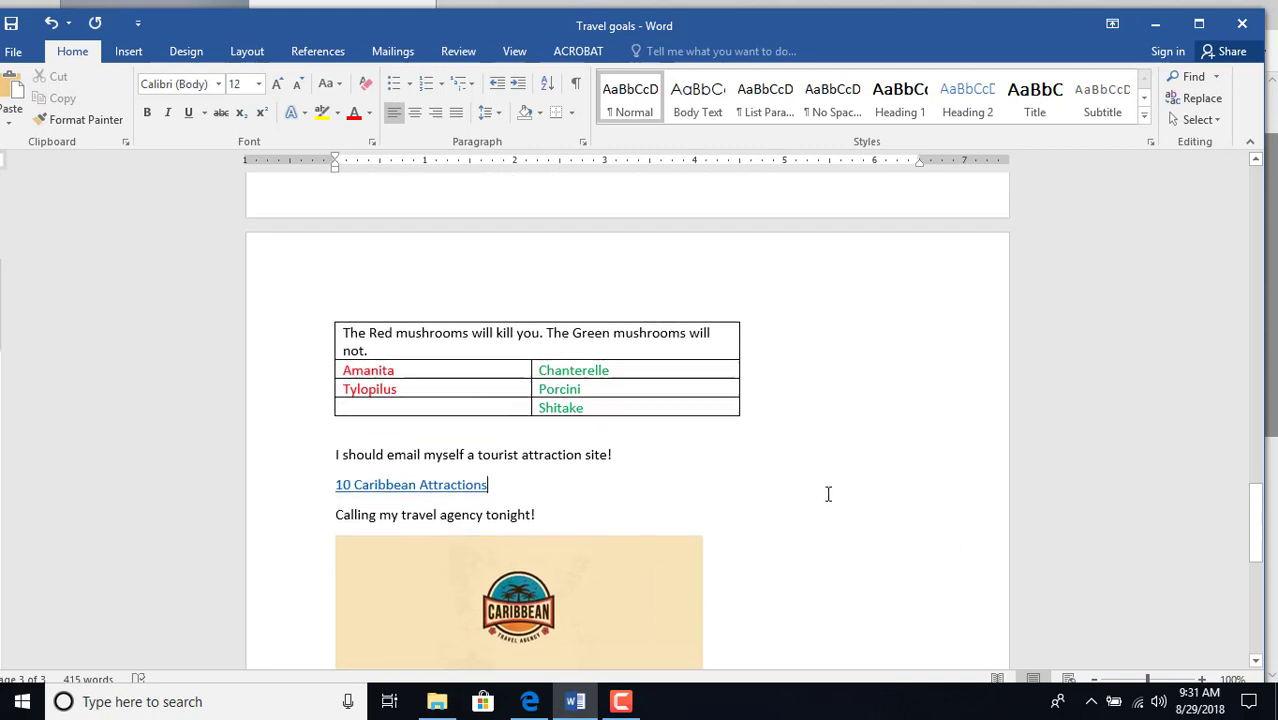
{"action": "scroll", "coordinate": [868, 492], "scroll_direction": "up", "scroll_amount": 12}
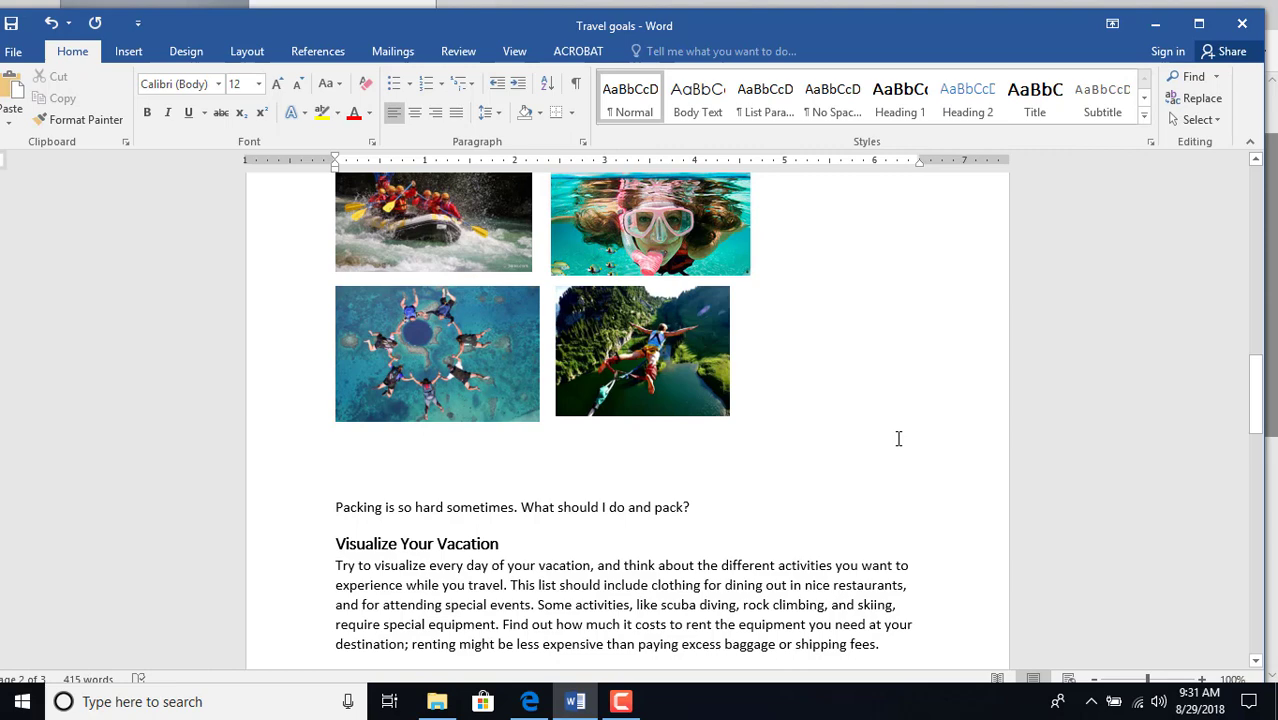
{"action": "left_click", "coordinate": [1242, 26]}
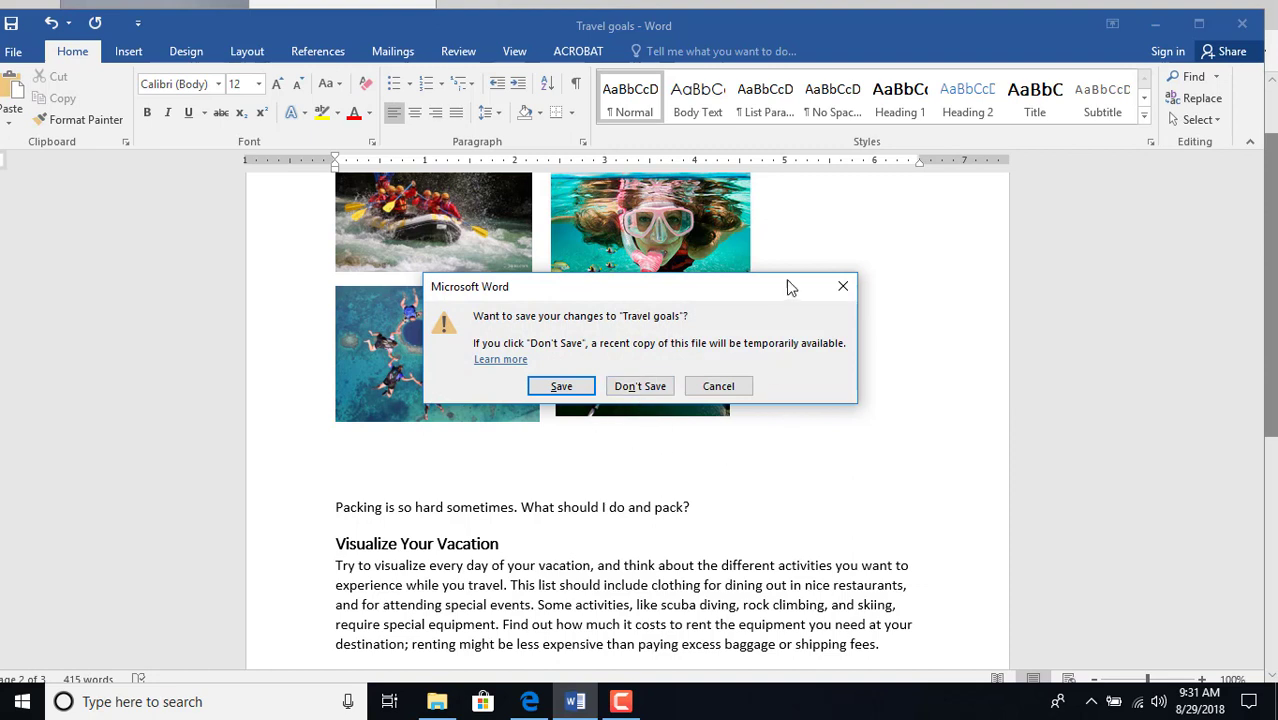
{"action": "left_click", "coordinate": [842, 286]}
{"action": "left_click", "coordinate": [18, 52]}
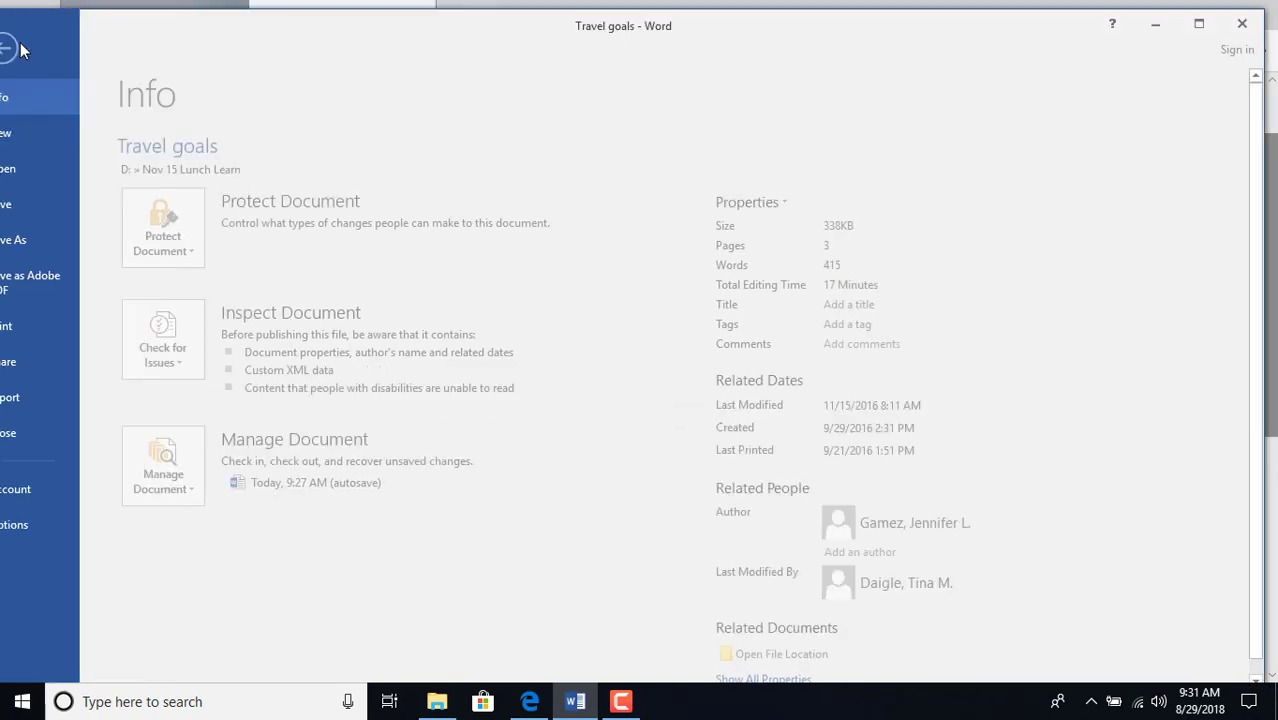
{"action": "left_click", "coordinate": [58, 240]}
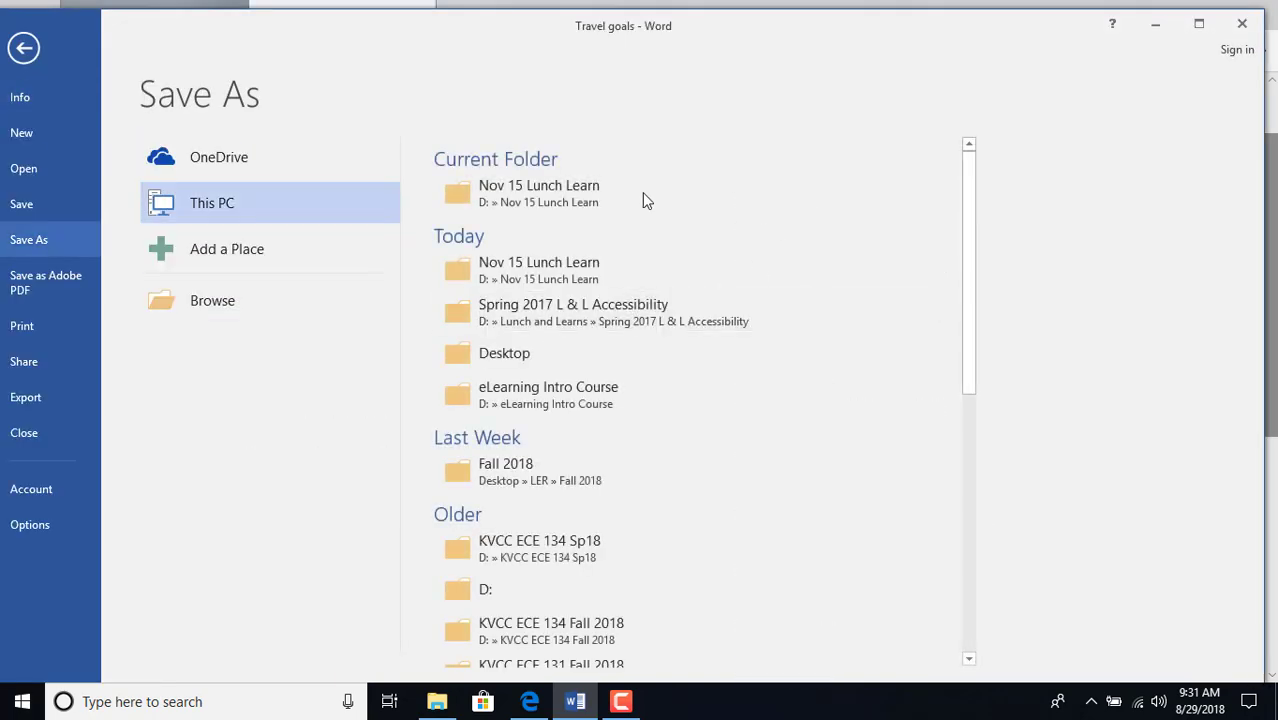
{"action": "left_click", "coordinate": [587, 202]}
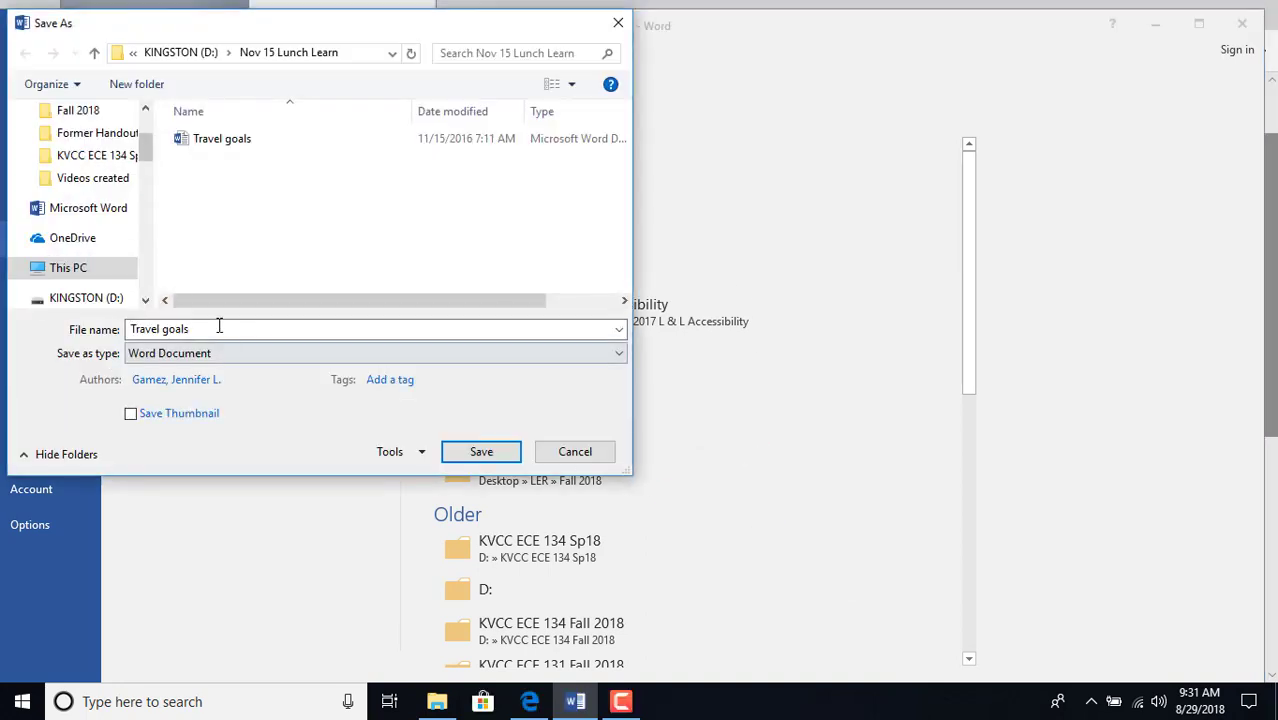
{"action": "left_click", "coordinate": [222, 328]}
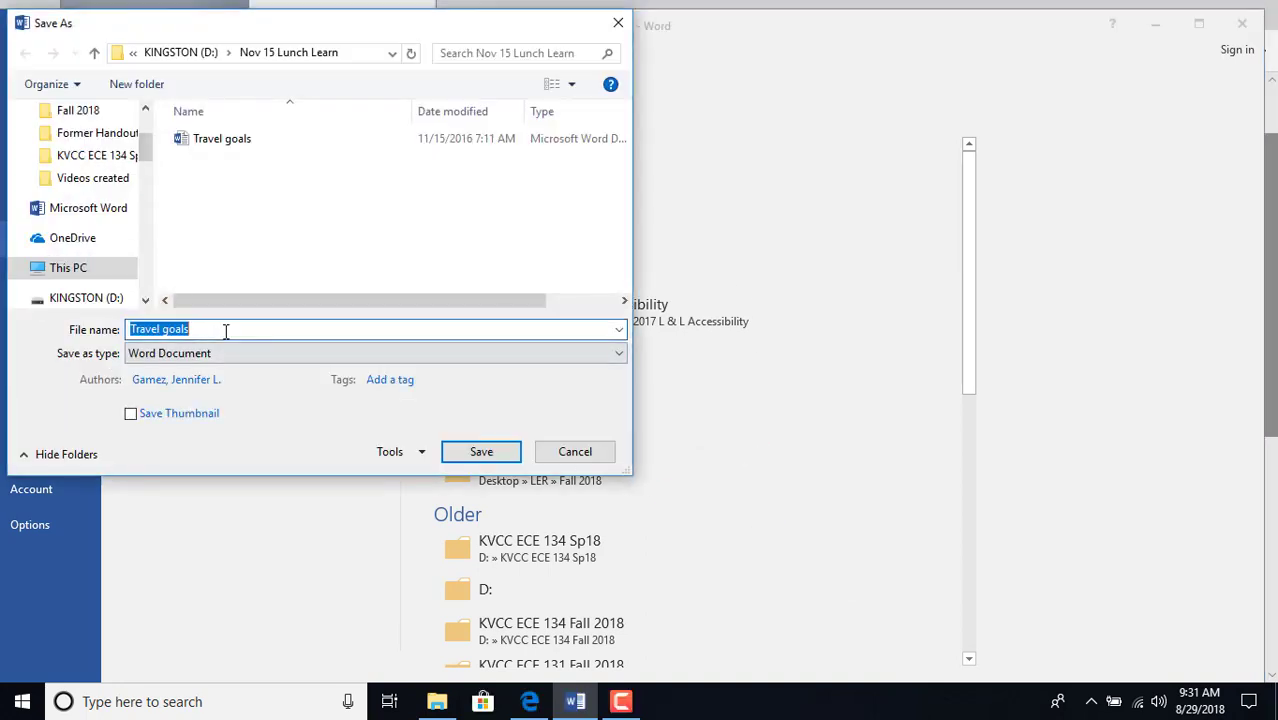
{"action": "left_click", "coordinate": [244, 328]}
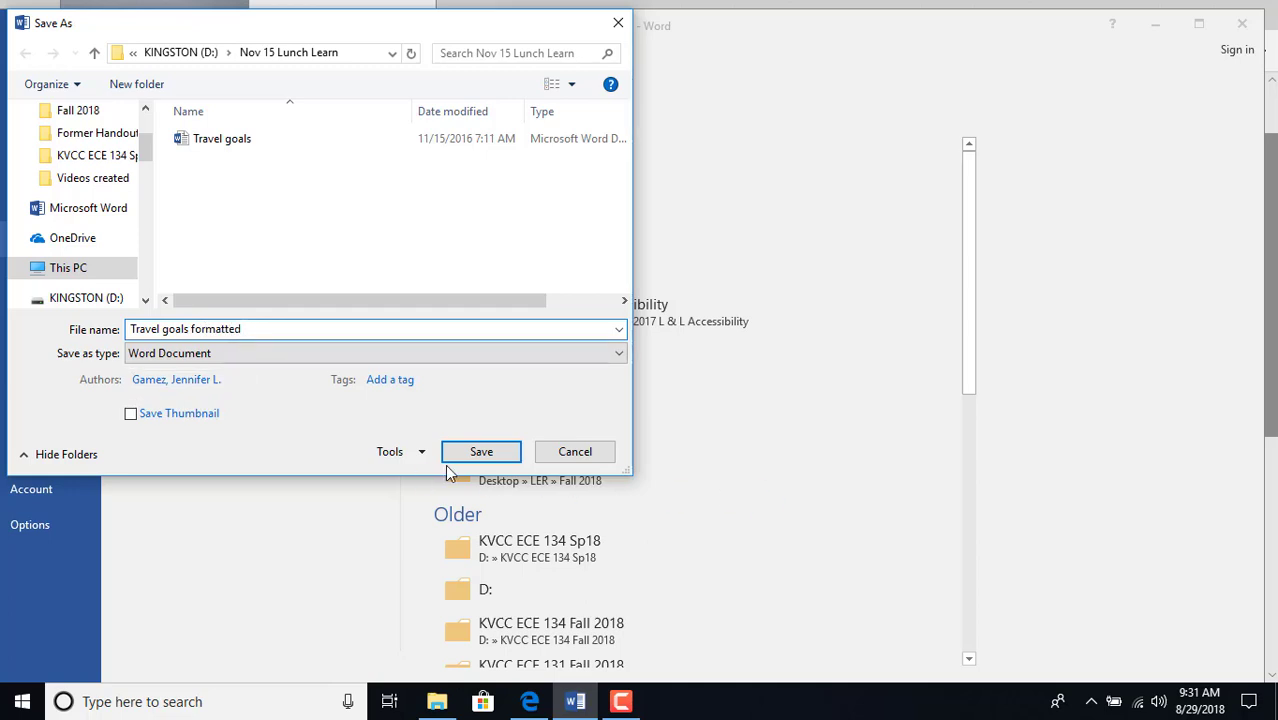
{"action": "left_click", "coordinate": [478, 455]}
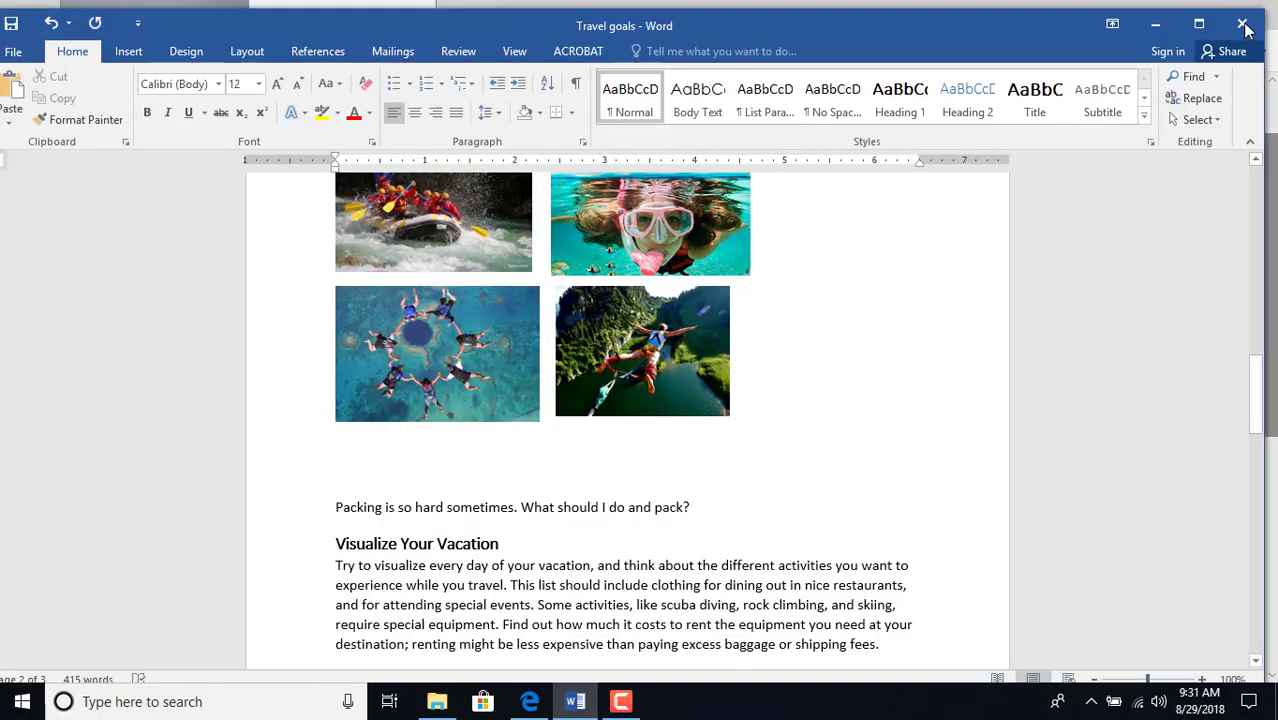
Close the document and open "Travel goals formatted" from the Nov 15 Lunch Learn folder in File Explorer
{"action": "left_click", "coordinate": [1242, 24]}
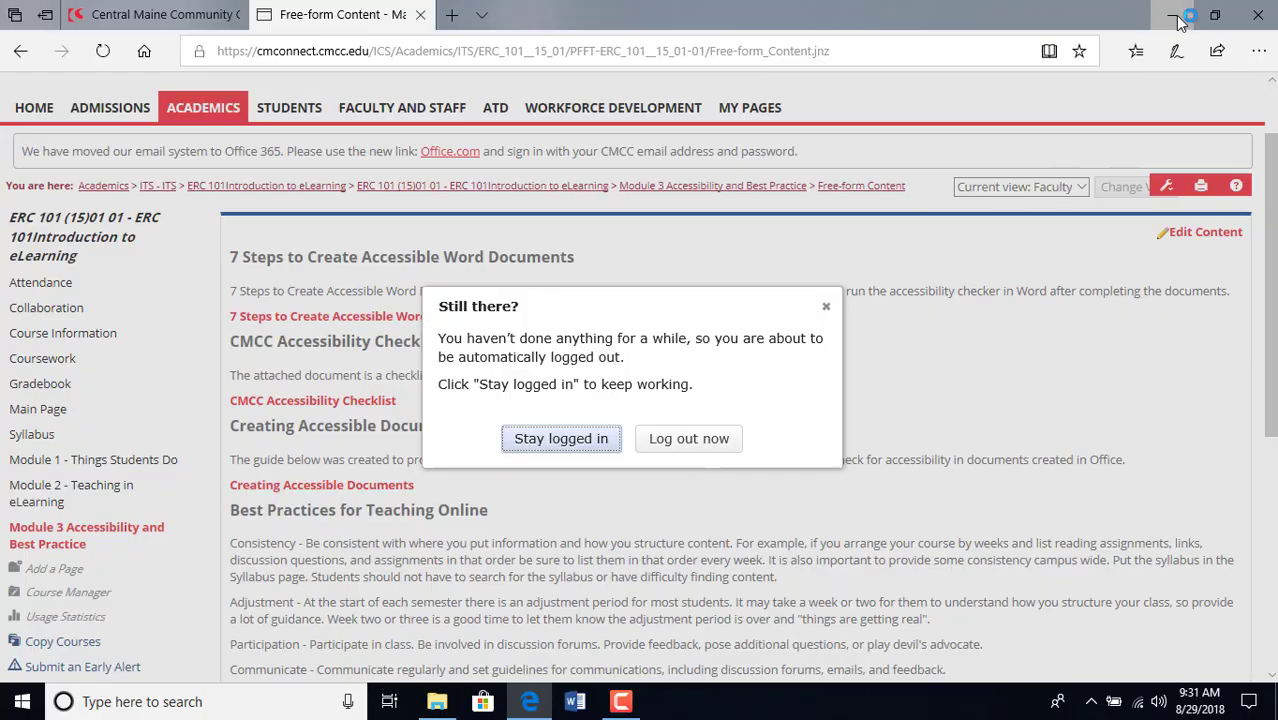
{"action": "left_click", "coordinate": [1176, 12]}
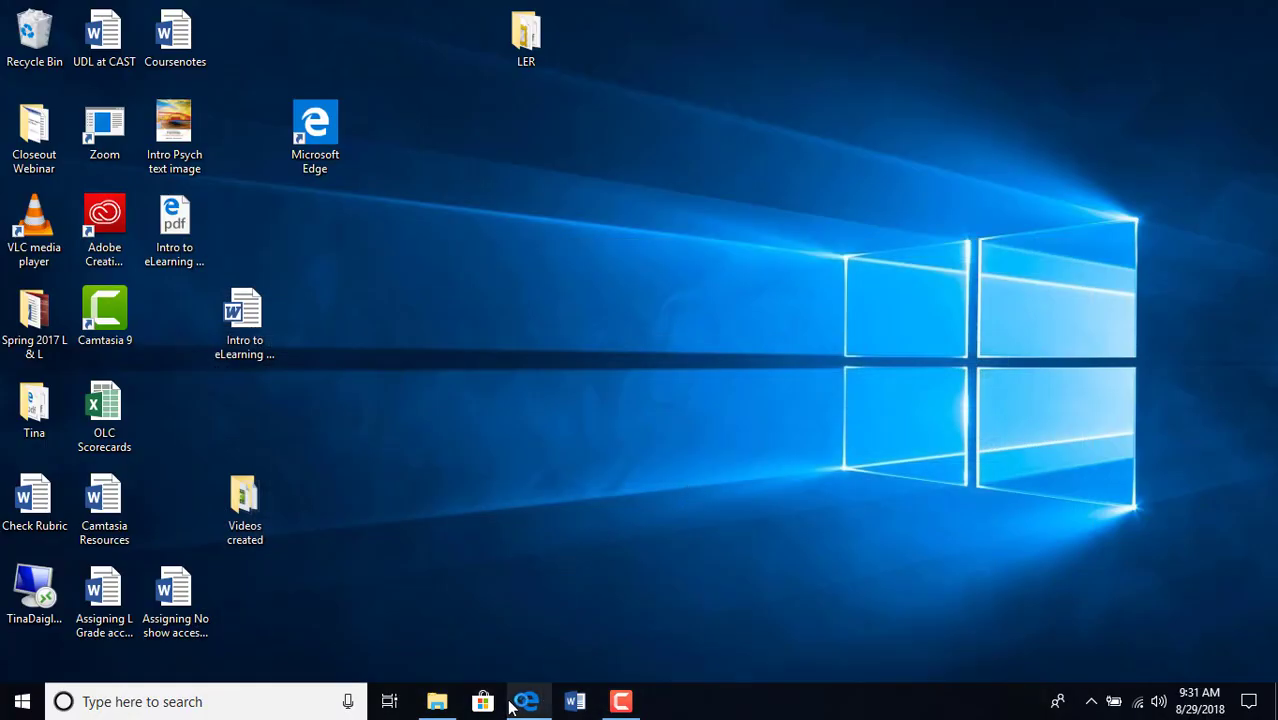
{"action": "left_click", "coordinate": [436, 701]}
{"action": "left_click", "coordinate": [522, 281]}
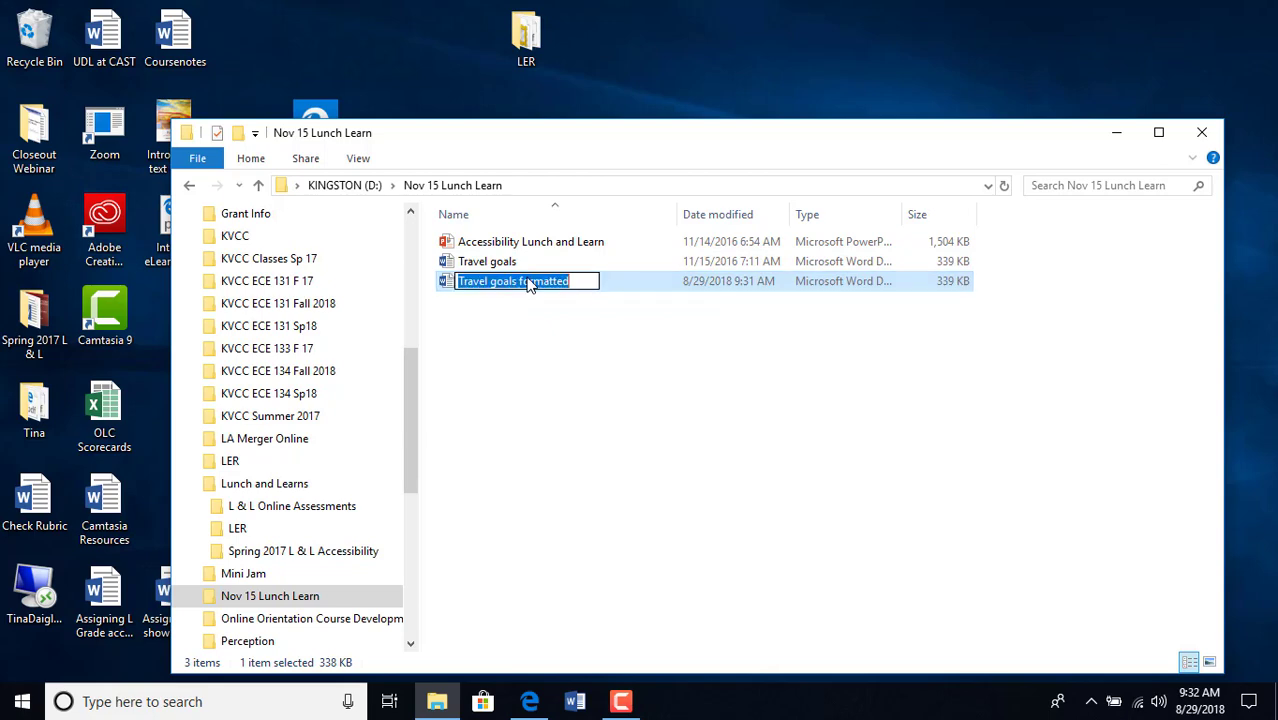
{"action": "double_click", "coordinate": [447, 284]}
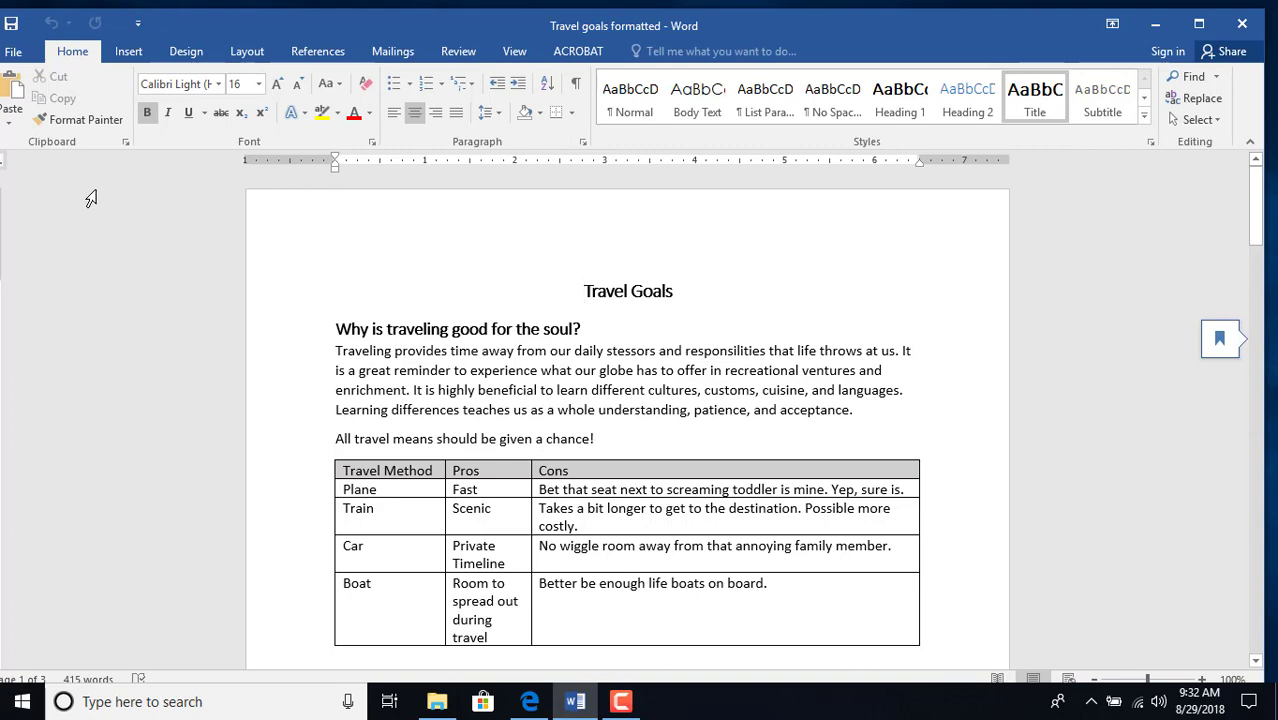
Run the accessibility check on the document
{"action": "left_click", "coordinate": [18, 54]}
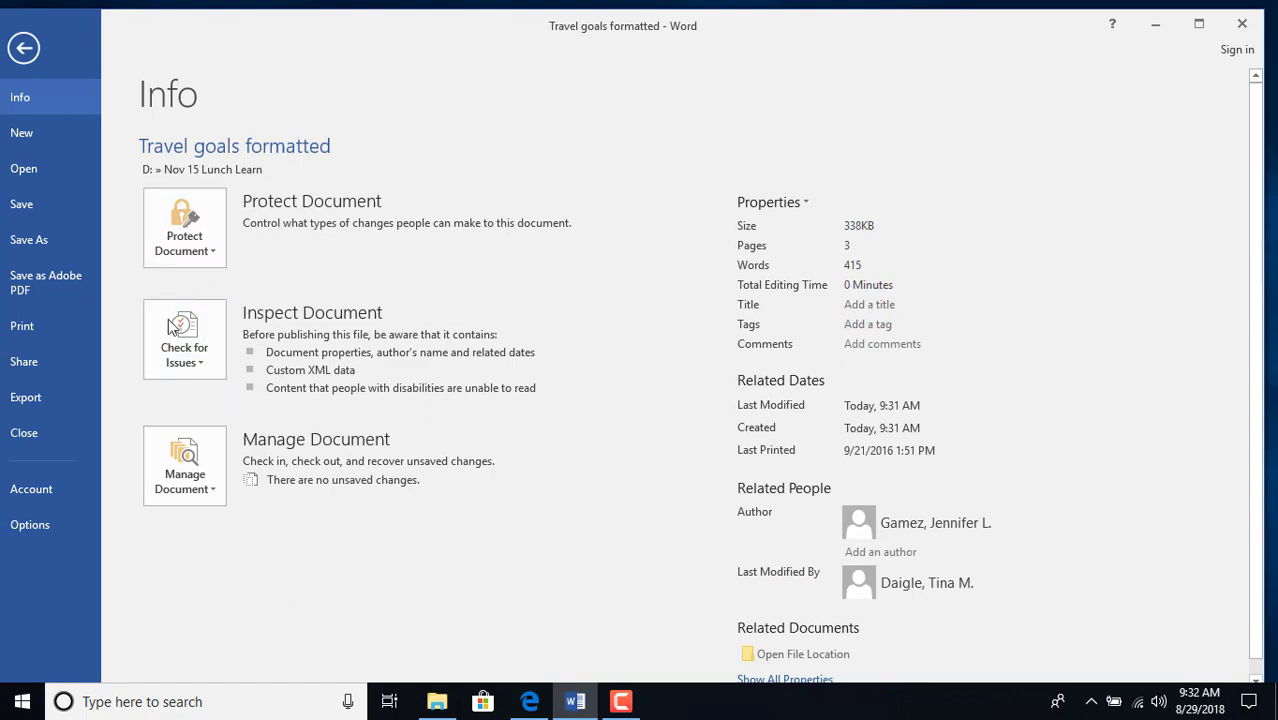
{"action": "left_click", "coordinate": [203, 355]}
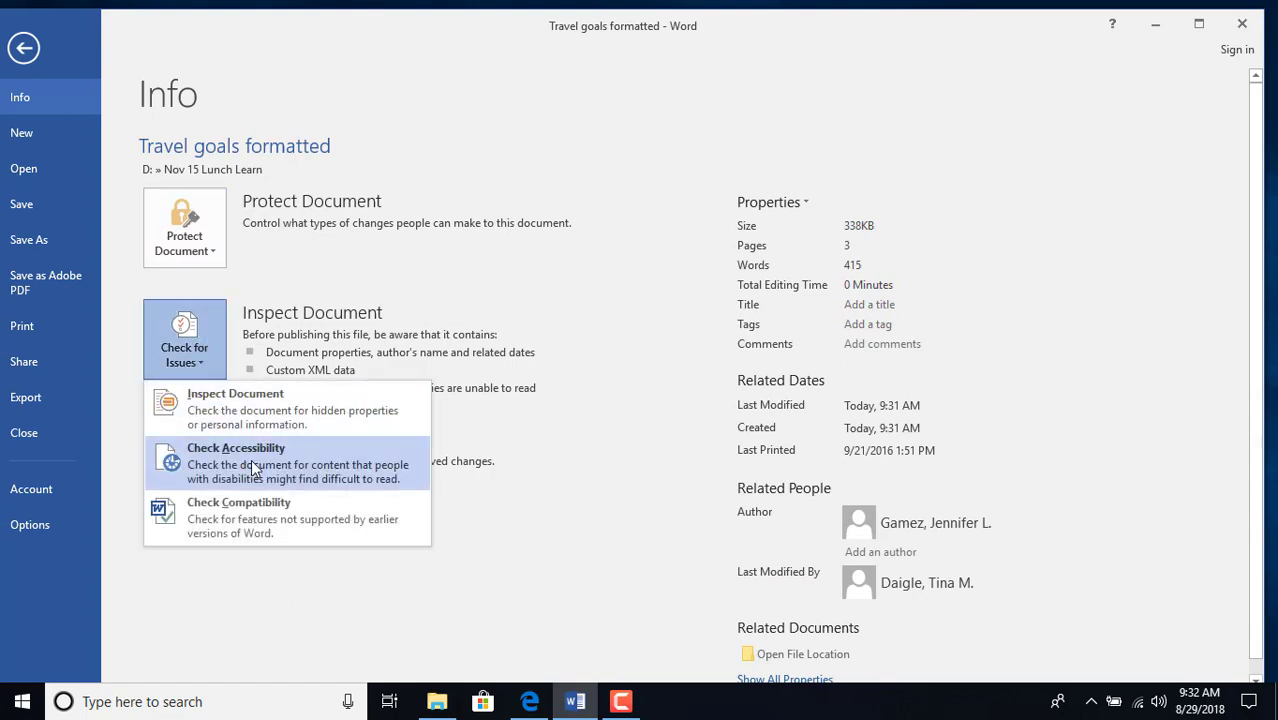
{"action": "left_click", "coordinate": [290, 470]}
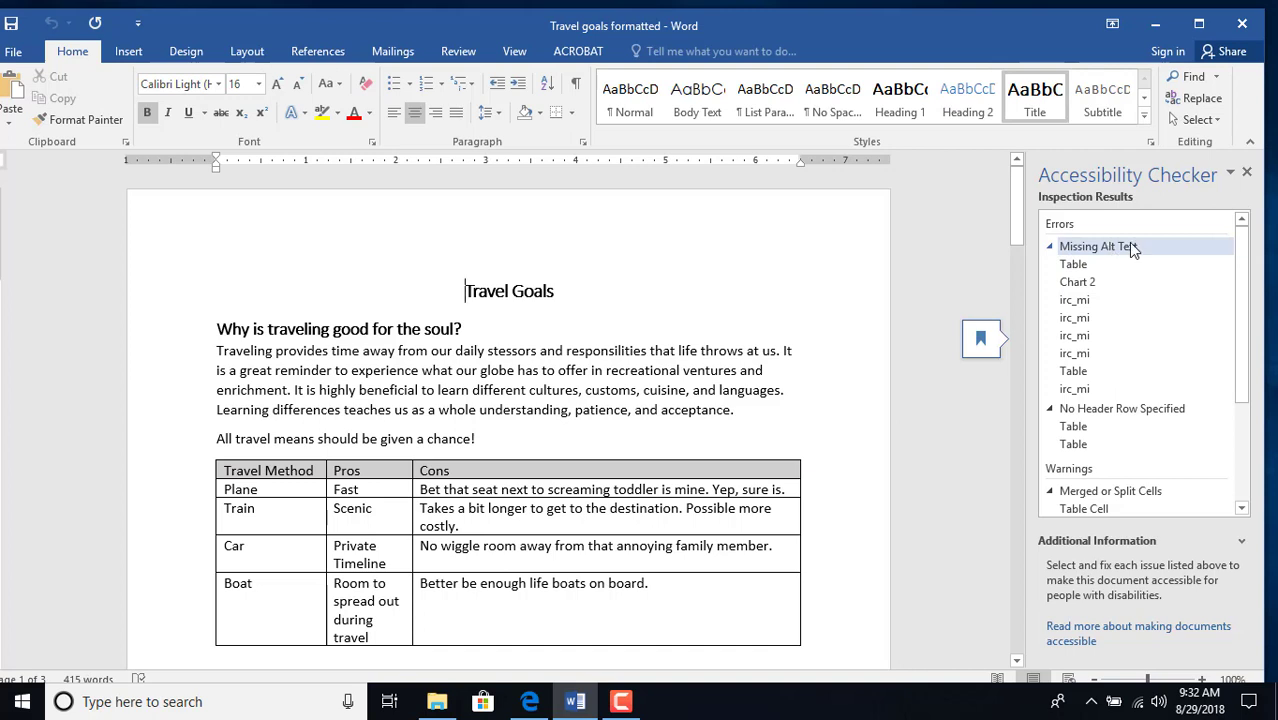
Examine the missing alt text error for the travel method table and read the guidance on how to fix it
{"action": "left_click", "coordinate": [1075, 265]}
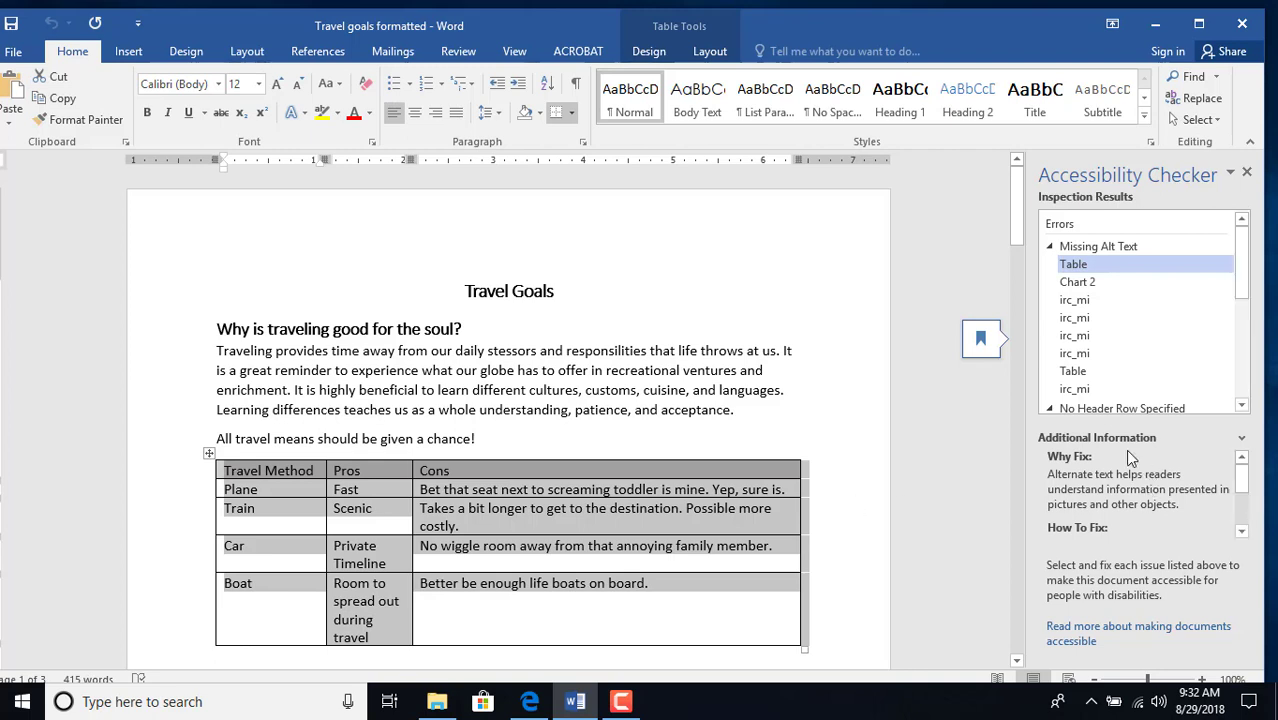
{"action": "left_click", "coordinate": [1042, 438]}
{"action": "scroll", "coordinate": [1010, 614], "scroll_direction": "down", "scroll_amount": 1}
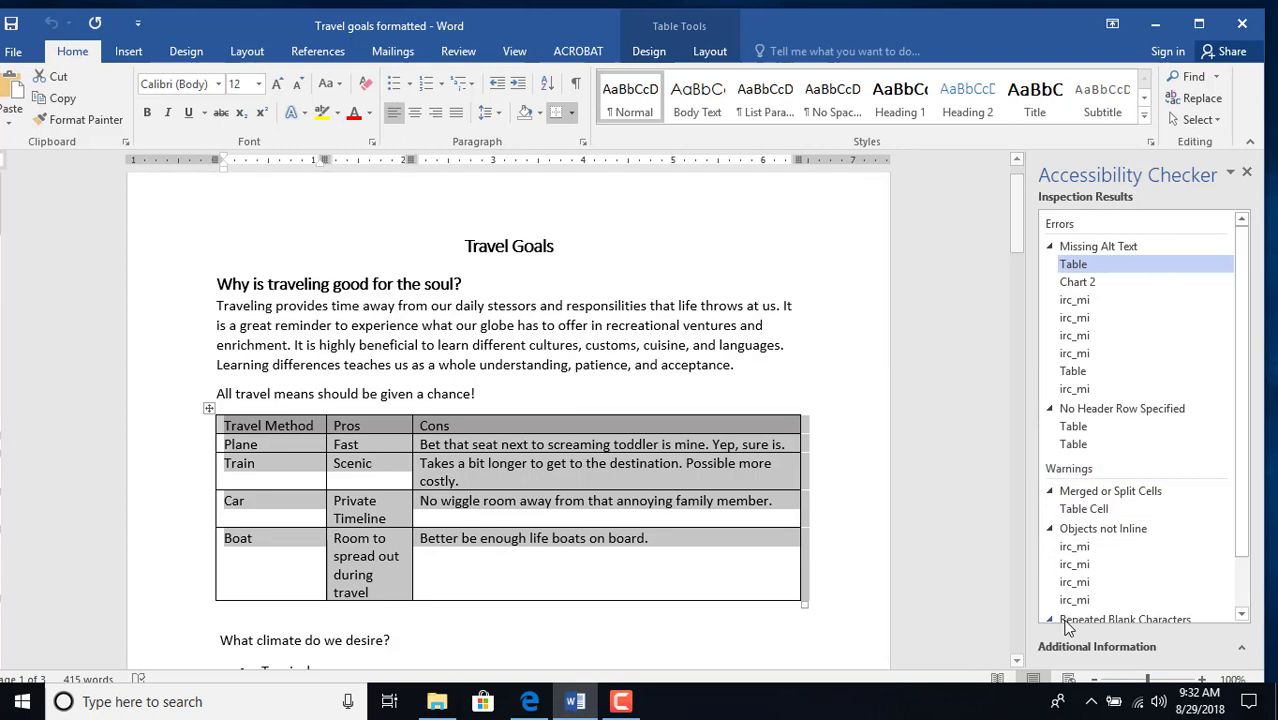
{"action": "left_click", "coordinate": [1161, 644]}
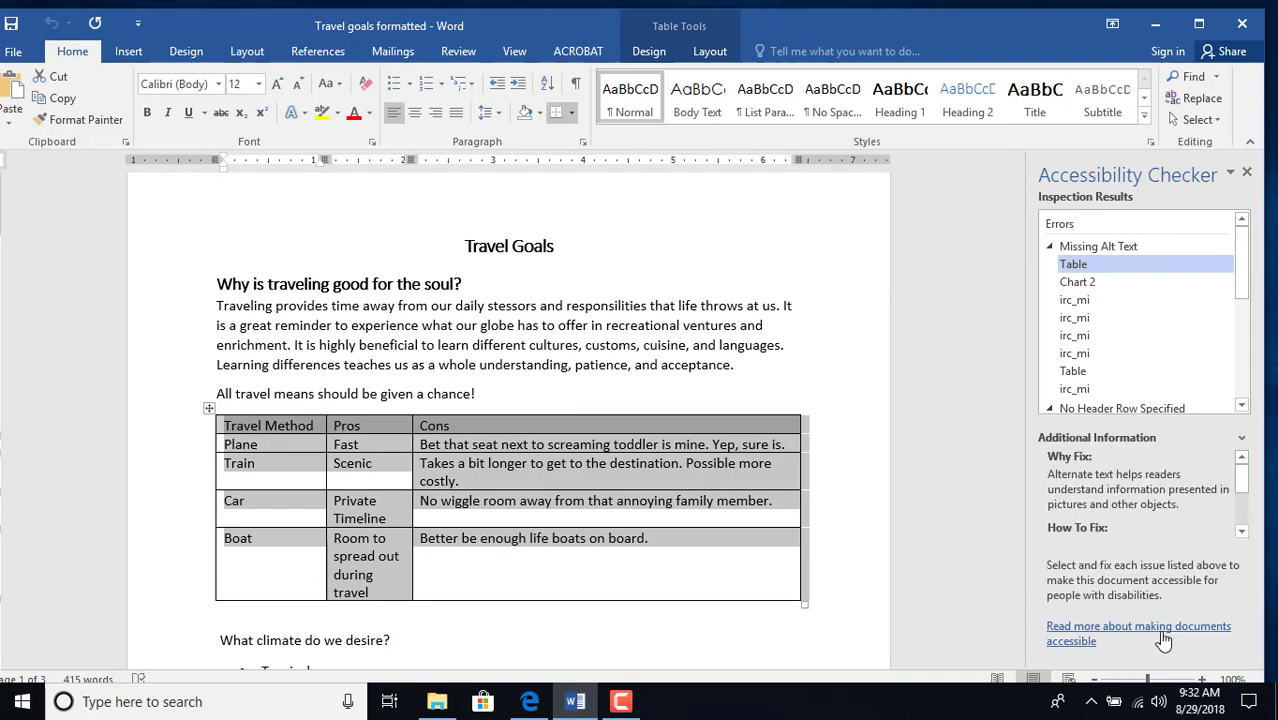
{"action": "left_click", "coordinate": [1242, 531]}
{"action": "left_click", "coordinate": [1242, 531]}
{"action": "left_click", "coordinate": [1242, 531]}
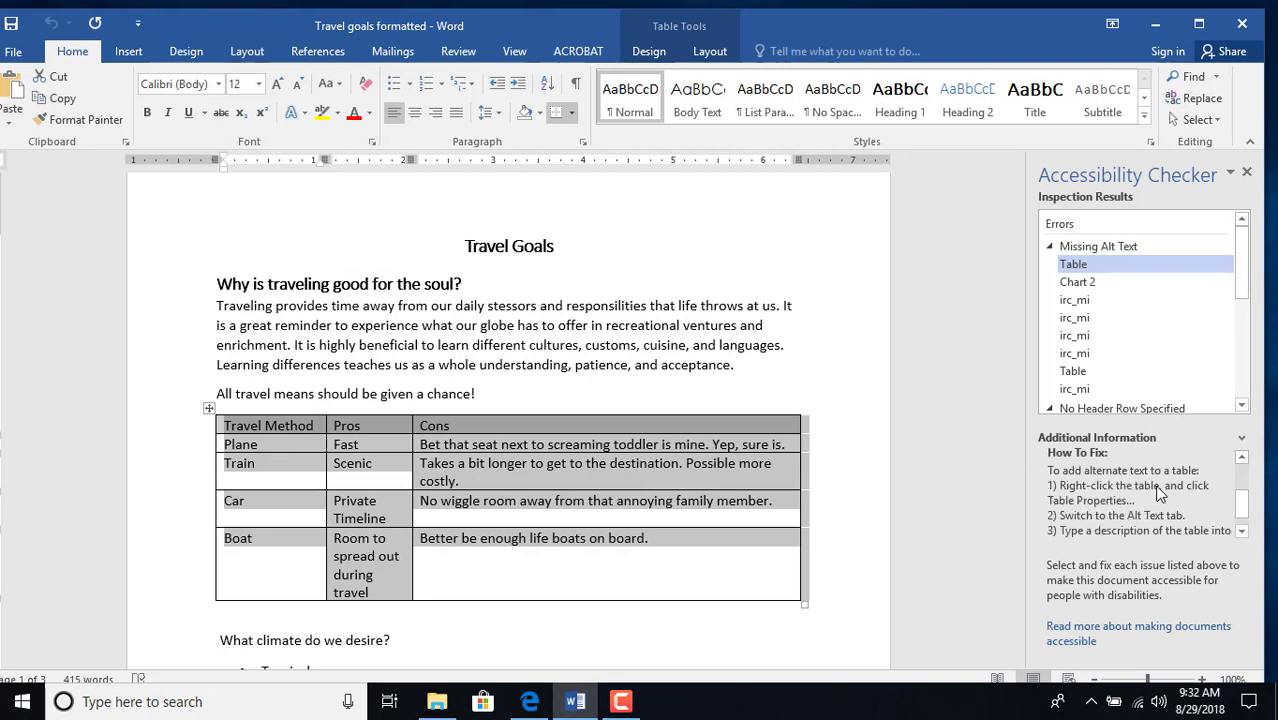
Give the travel method table the alt text description "travel method pros and cons"
{"action": "right_click", "coordinate": [755, 484]}
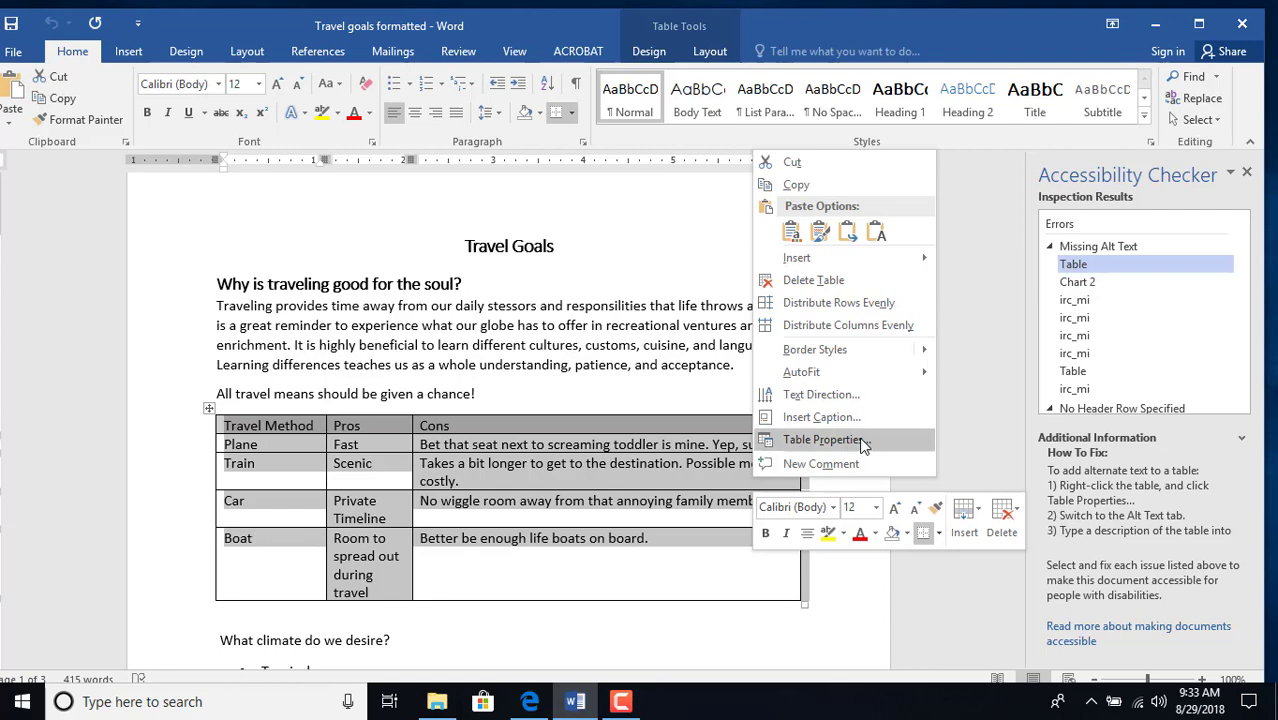
{"action": "left_click", "coordinate": [862, 441]}
{"action": "left_click", "coordinate": [663, 175]}
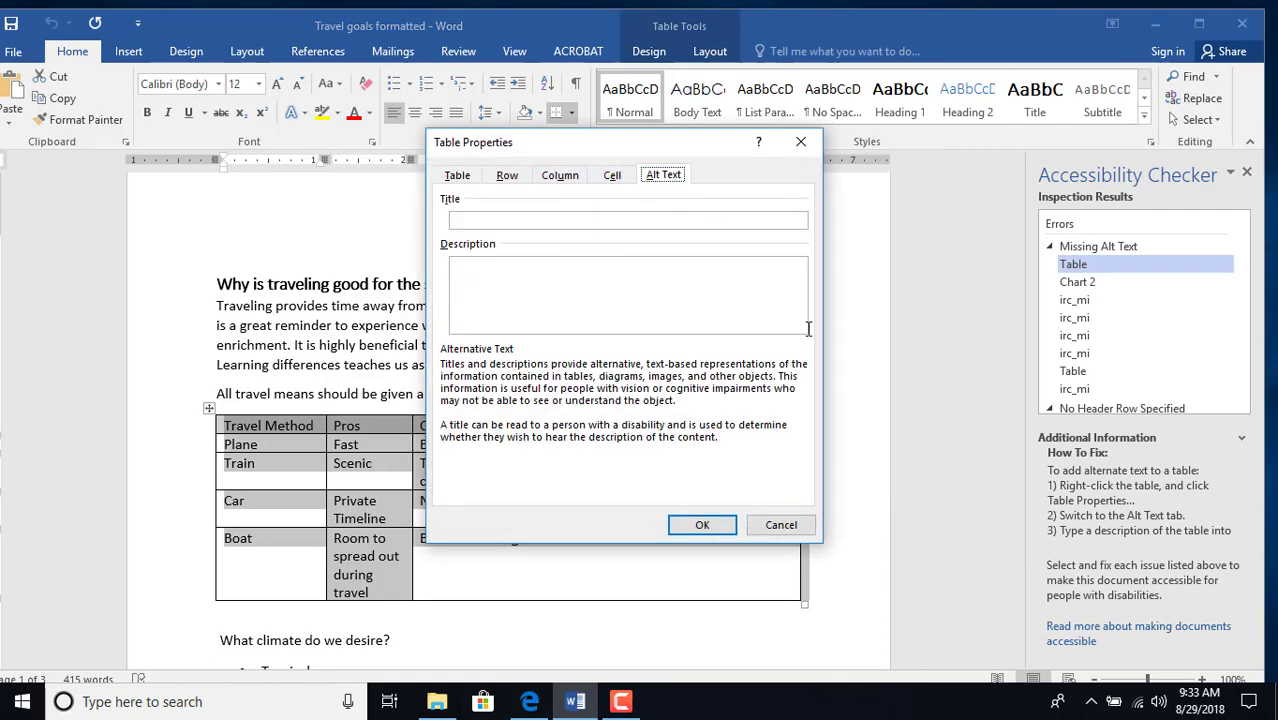
{"action": "left_click", "coordinate": [498, 266]}
{"action": "type", "text": "travel"}
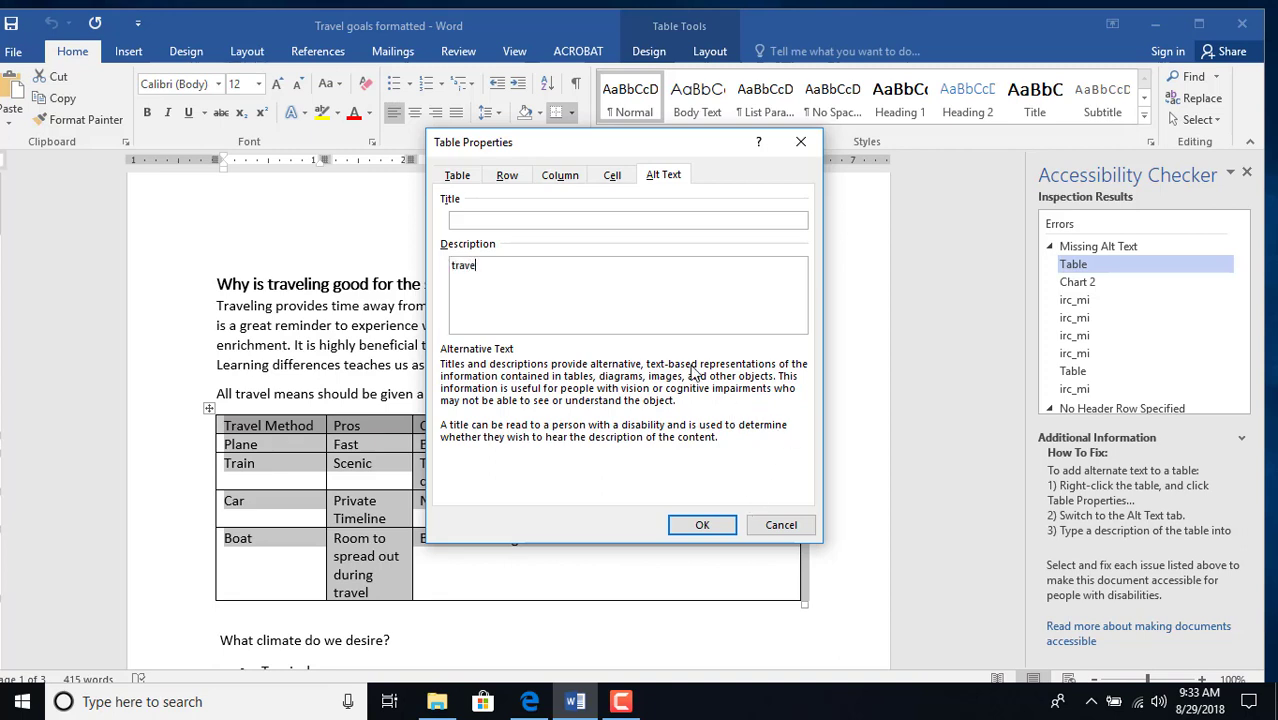
{"action": "type", "text": " method pros and cons"}
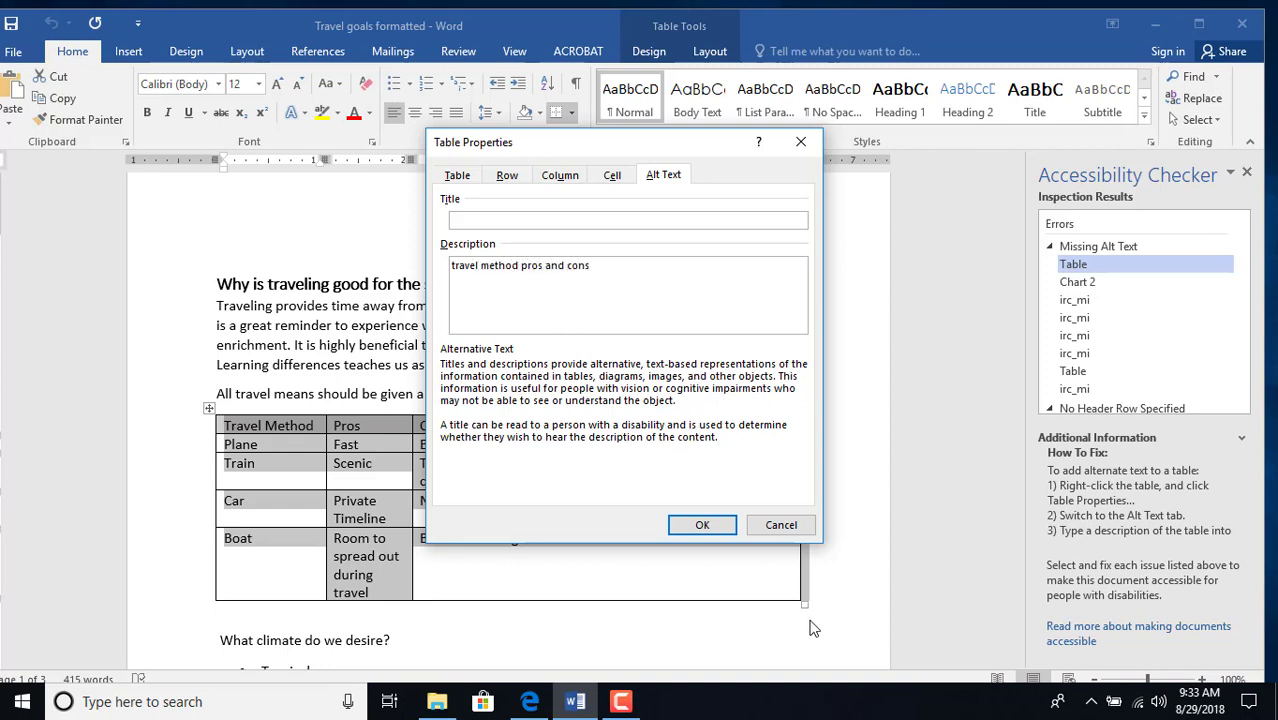
{"action": "left_click", "coordinate": [704, 526]}
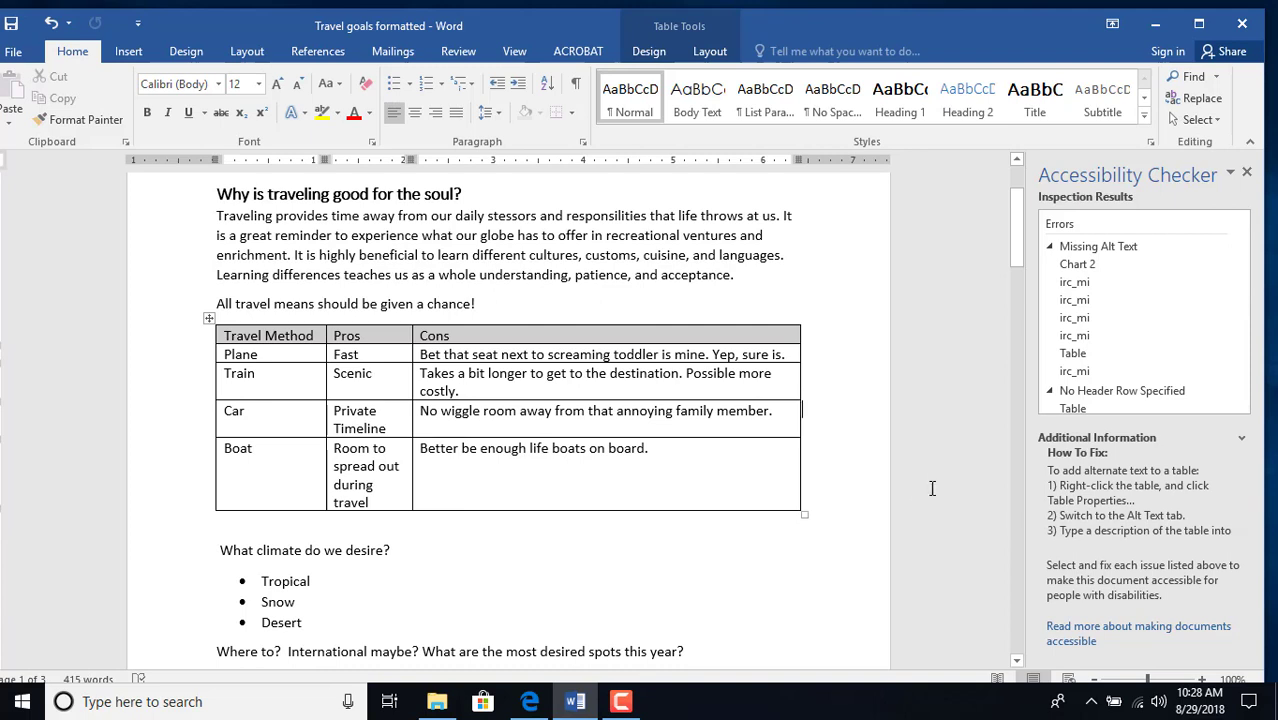
Give the Most Desired International Travel Destinations pie chart the alt text description "4 most desired sestination"
{"action": "left_click", "coordinate": [1093, 268]}
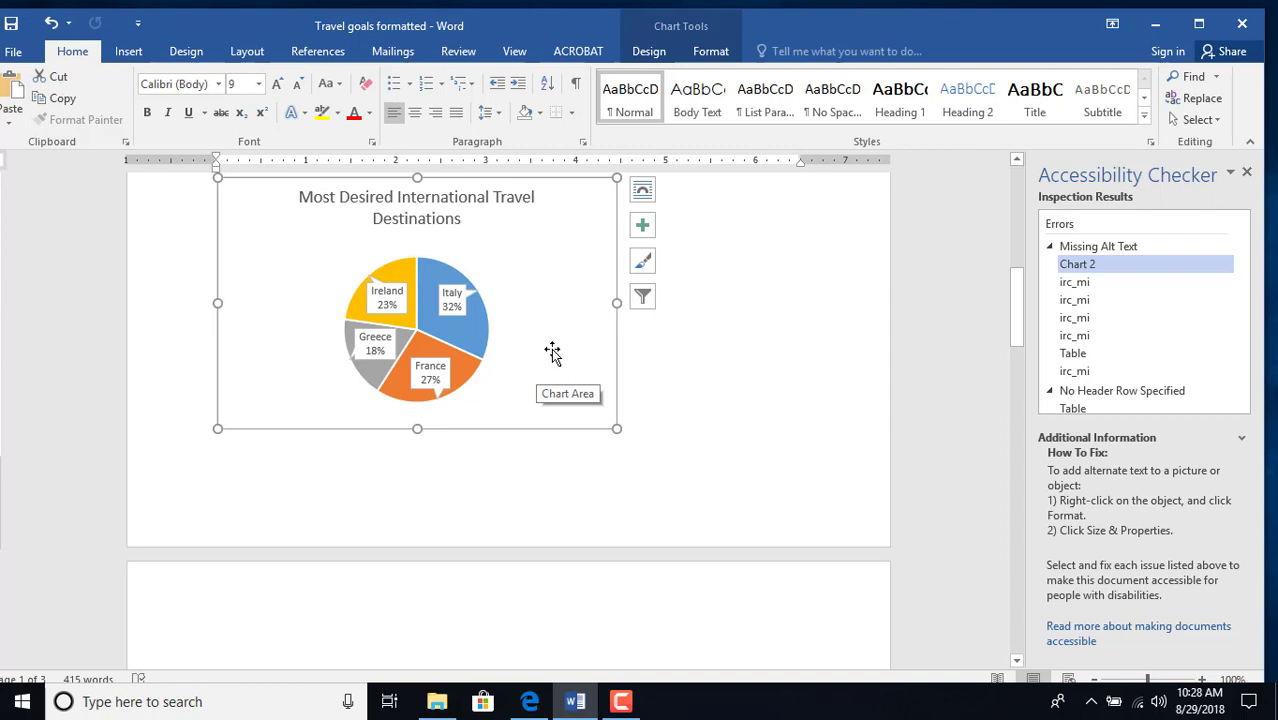
{"action": "right_click", "coordinate": [551, 350]}
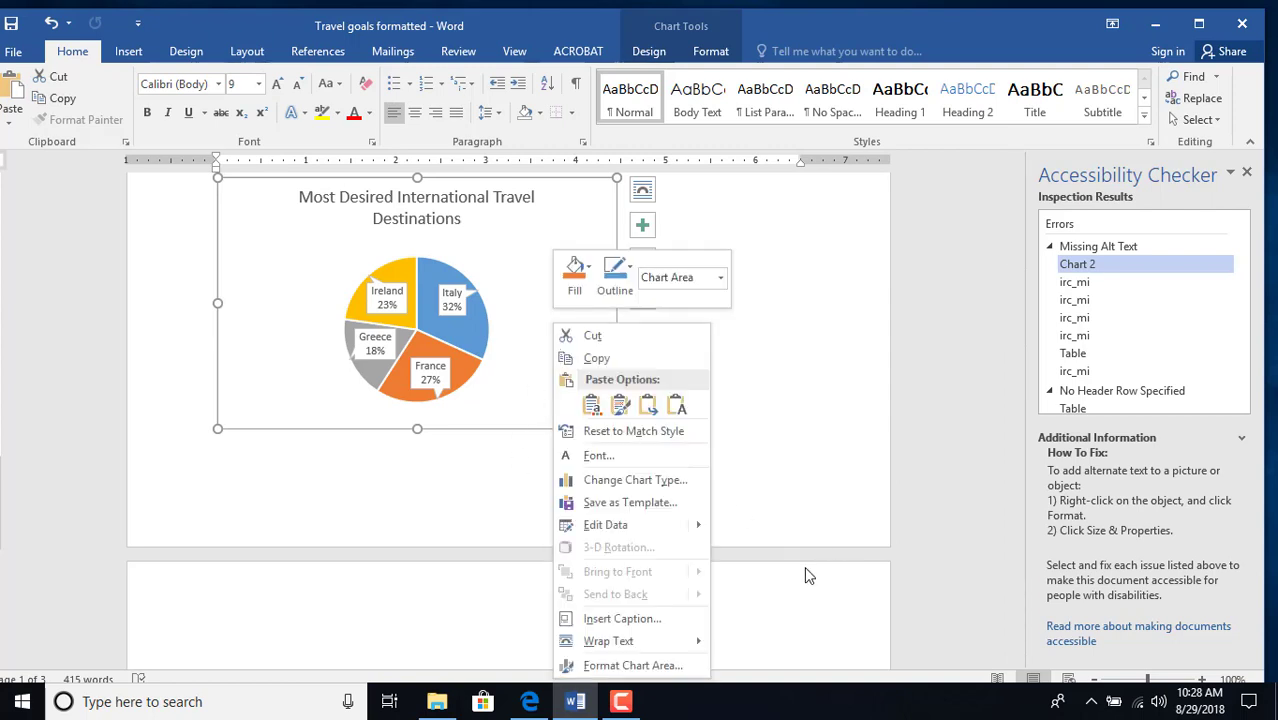
{"action": "left_click", "coordinate": [664, 663]}
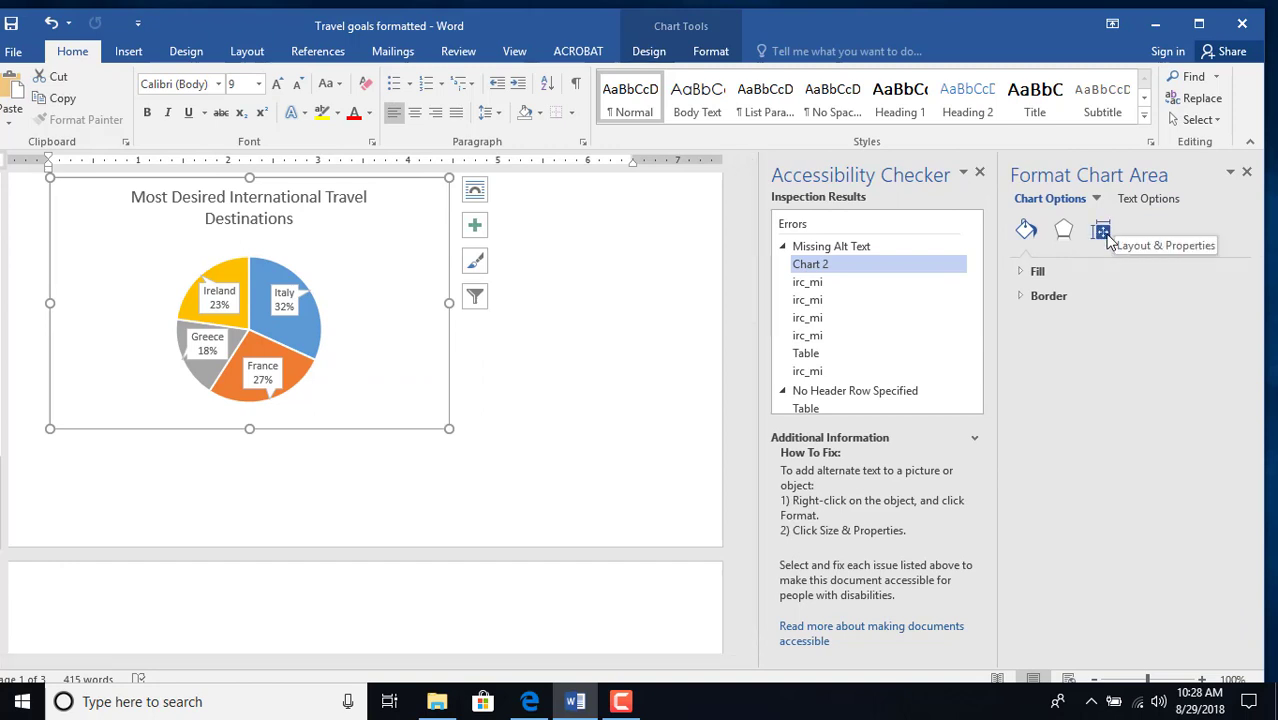
{"action": "left_click", "coordinate": [1102, 232]}
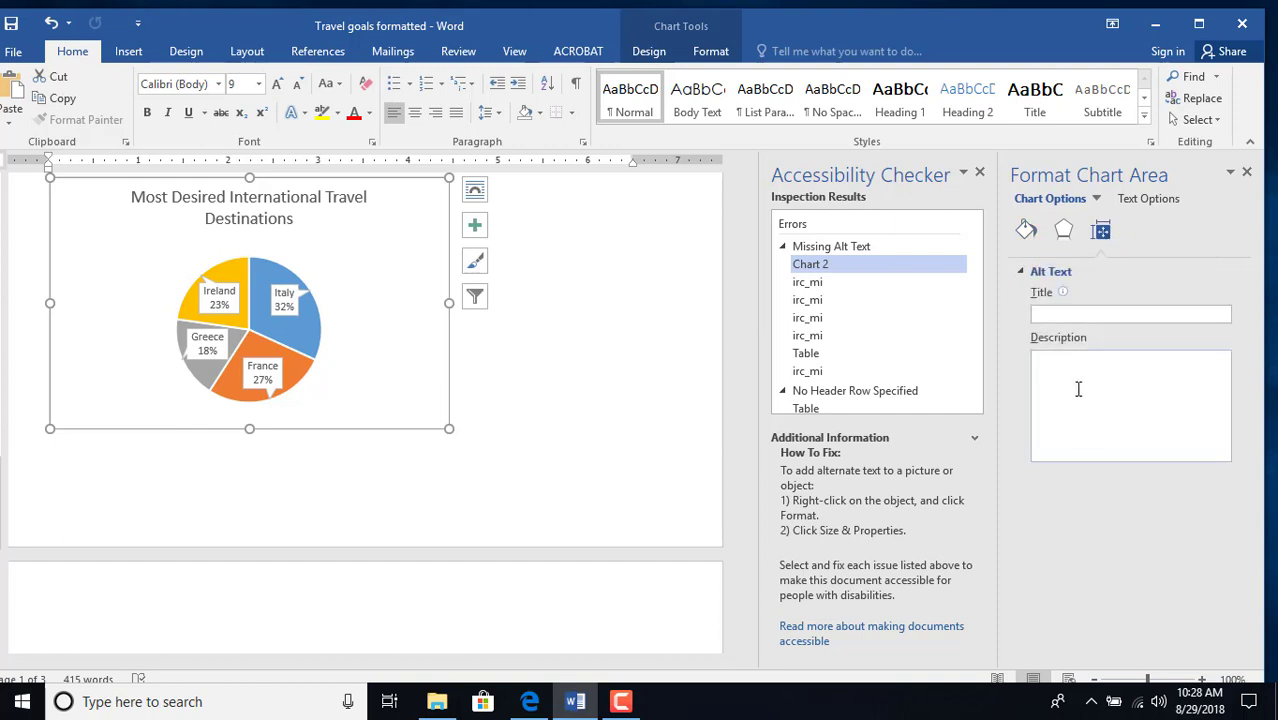
{"action": "left_click", "coordinate": [1075, 370]}
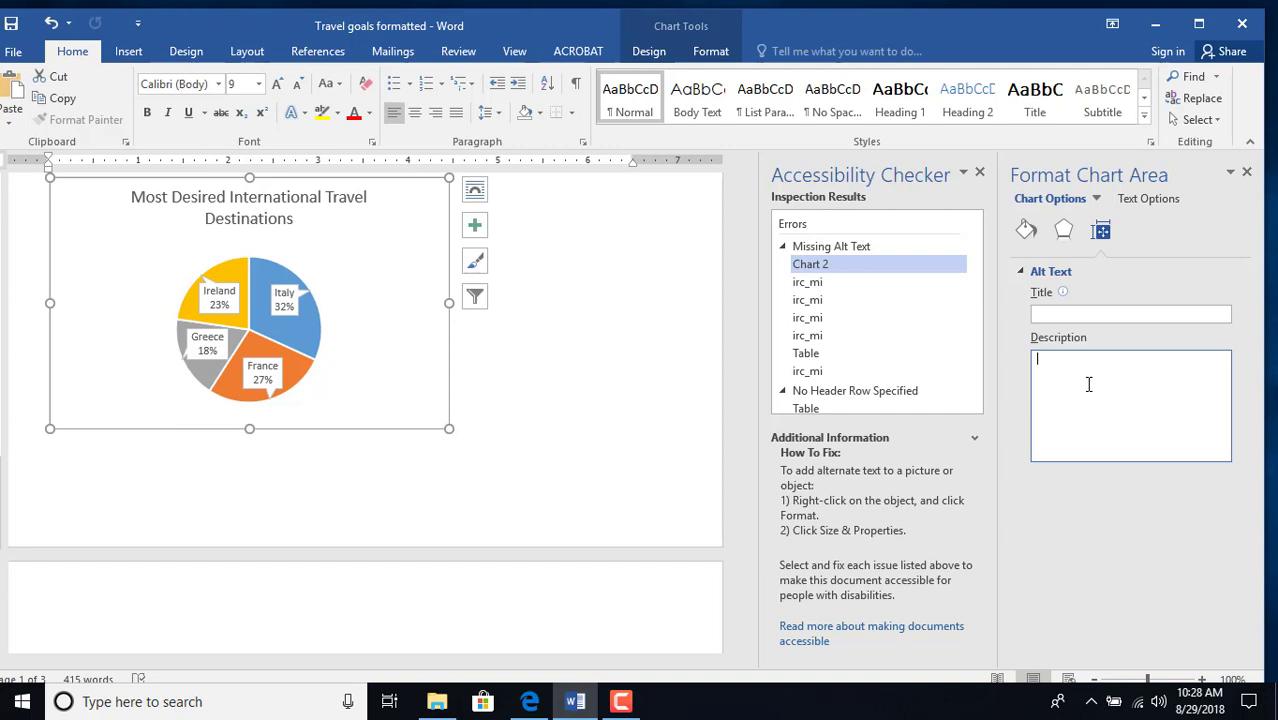
{"action": "type", "text": "4 most "}
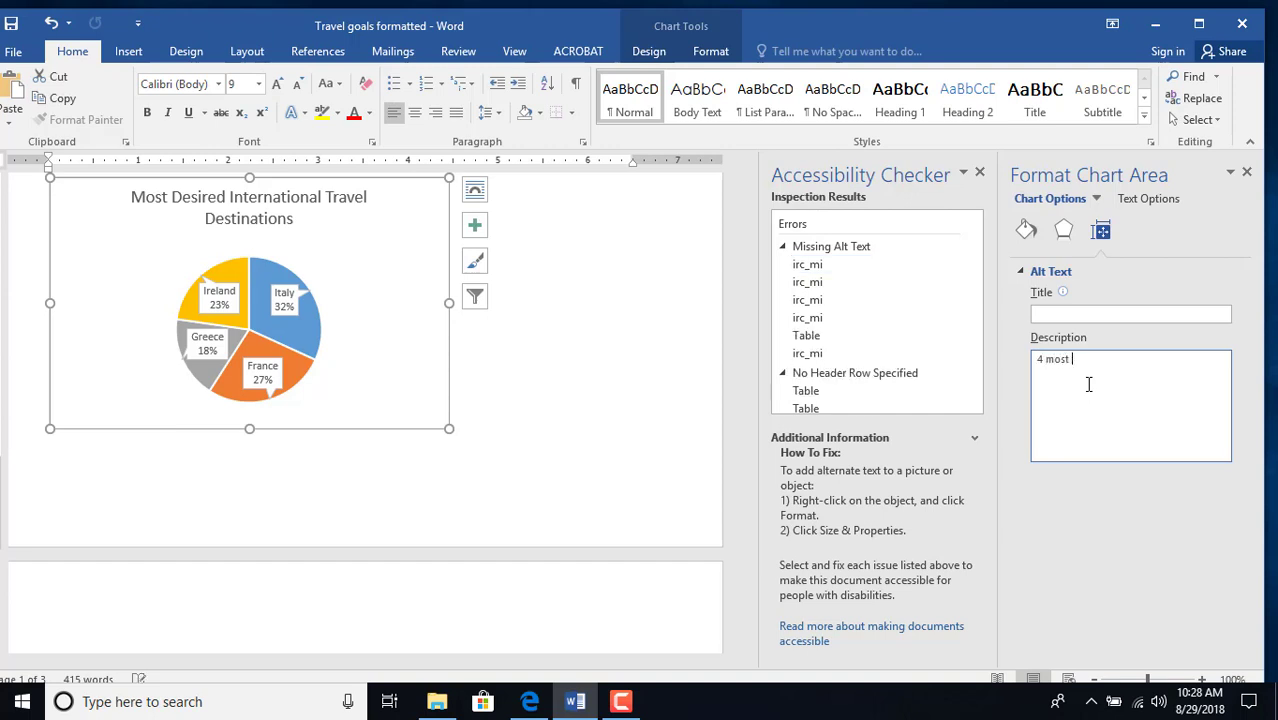
{"action": "type", "text": "desirde"}
{"action": "key", "text": "BackSpace"}
{"action": "key", "text": "BackSpace"}
{"action": "key", "text": "BackSpace"}
{"action": "key", "text": "BackSpace"}
{"action": "key", "text": "BackSpace"}
{"action": "key", "text": "BackSpace"}
{"action": "key", "text": "BackSpace"}
{"action": "type", "text": "desired sestination"}
{"action": "left_click", "coordinate": [1246, 171]}
Open the alt text settings of the snorkeling picture, the first image flagged for missing alt text
{"action": "left_click", "coordinate": [1106, 266]}
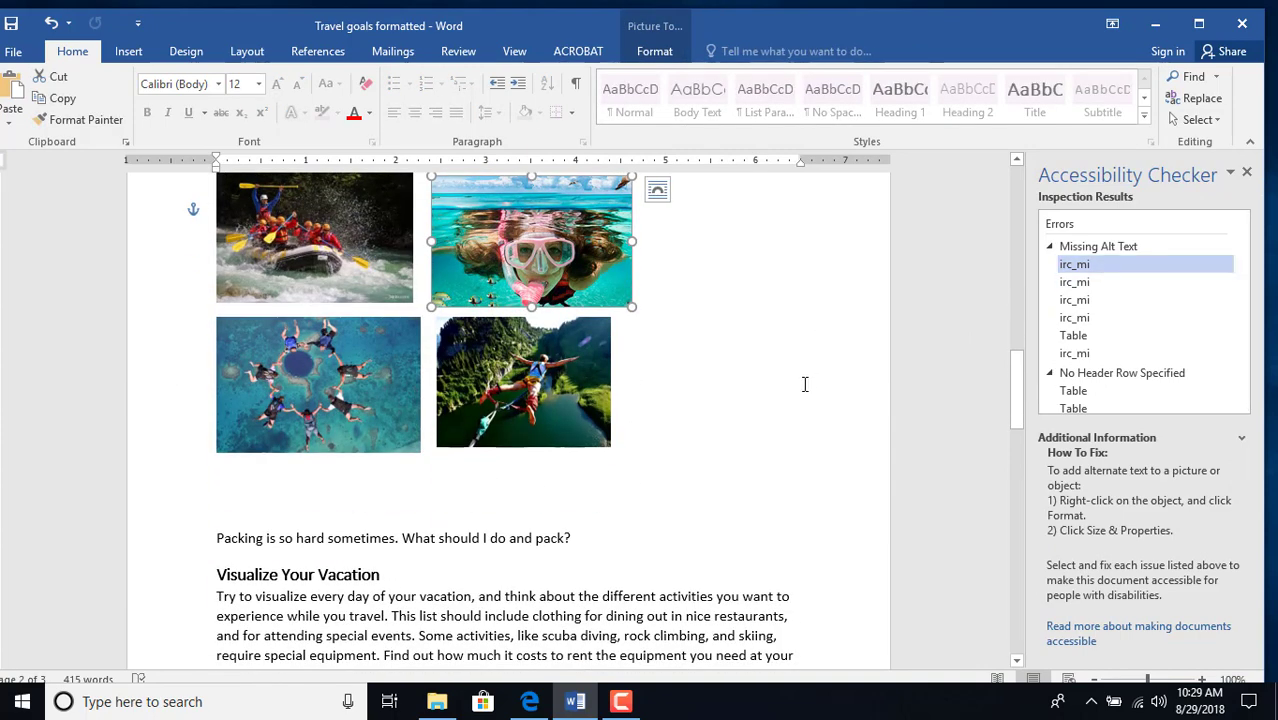
{"action": "right_click", "coordinate": [553, 245]}
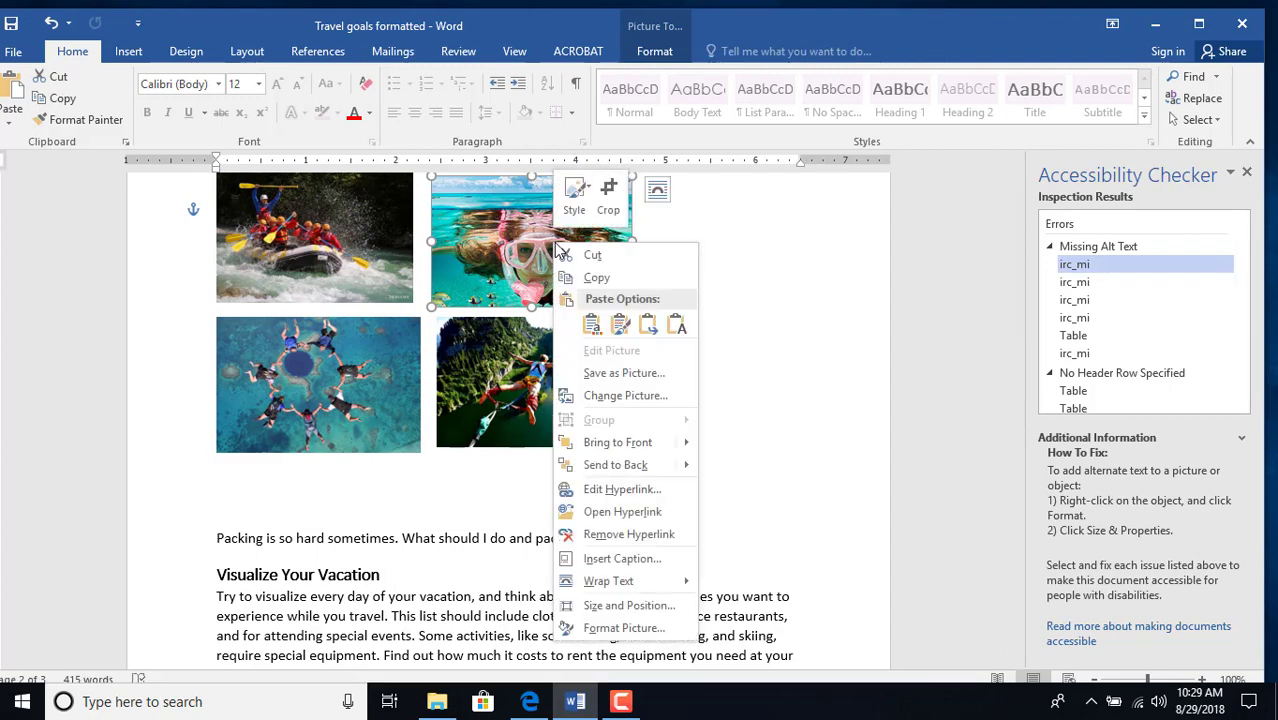
{"action": "left_click", "coordinate": [636, 630]}
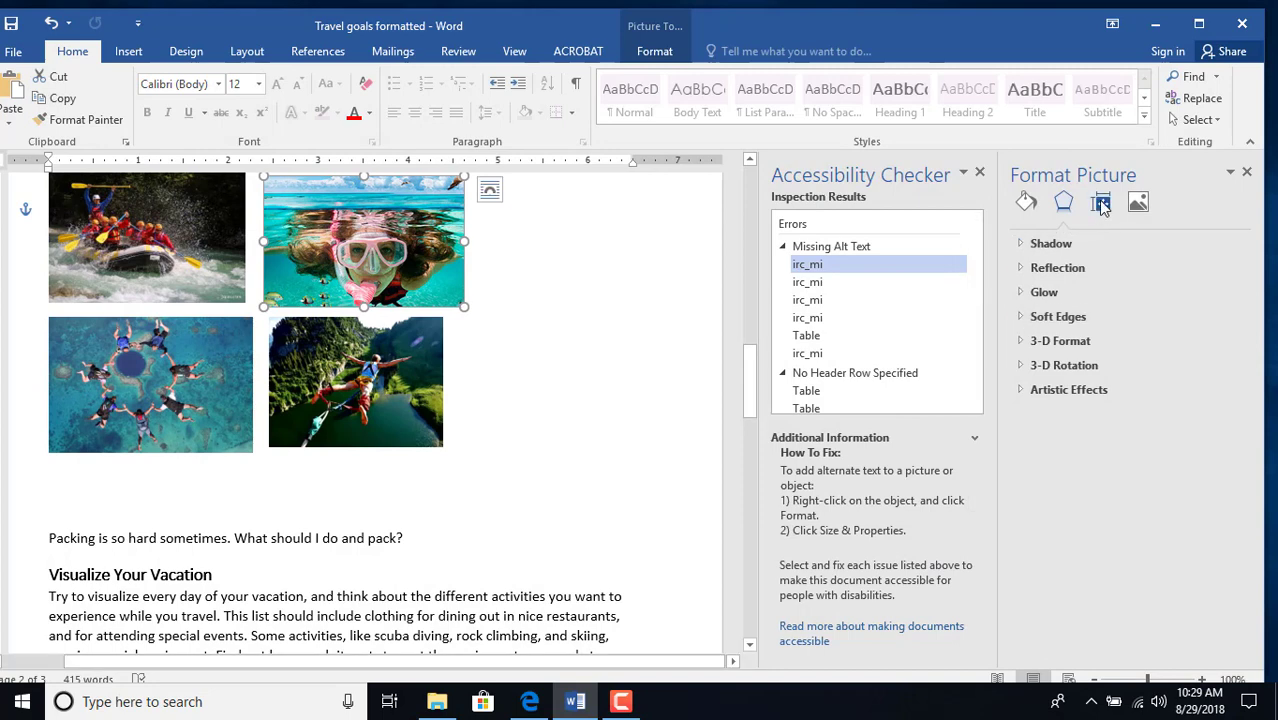
{"action": "left_click", "coordinate": [1101, 204]}
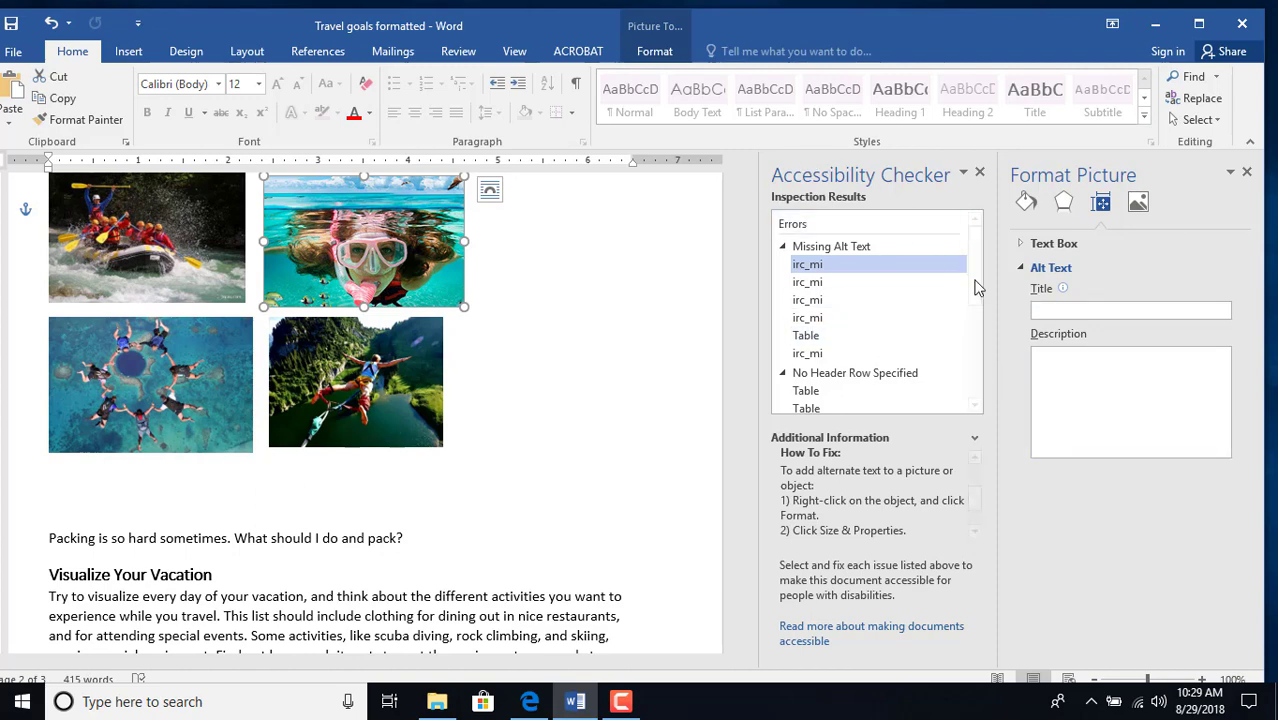
Fix the missing header row error on the travel method table by setting its top row as a repeating header row
{"action": "left_click_drag", "start_coordinate": [971, 278], "coordinate": [975, 330]}
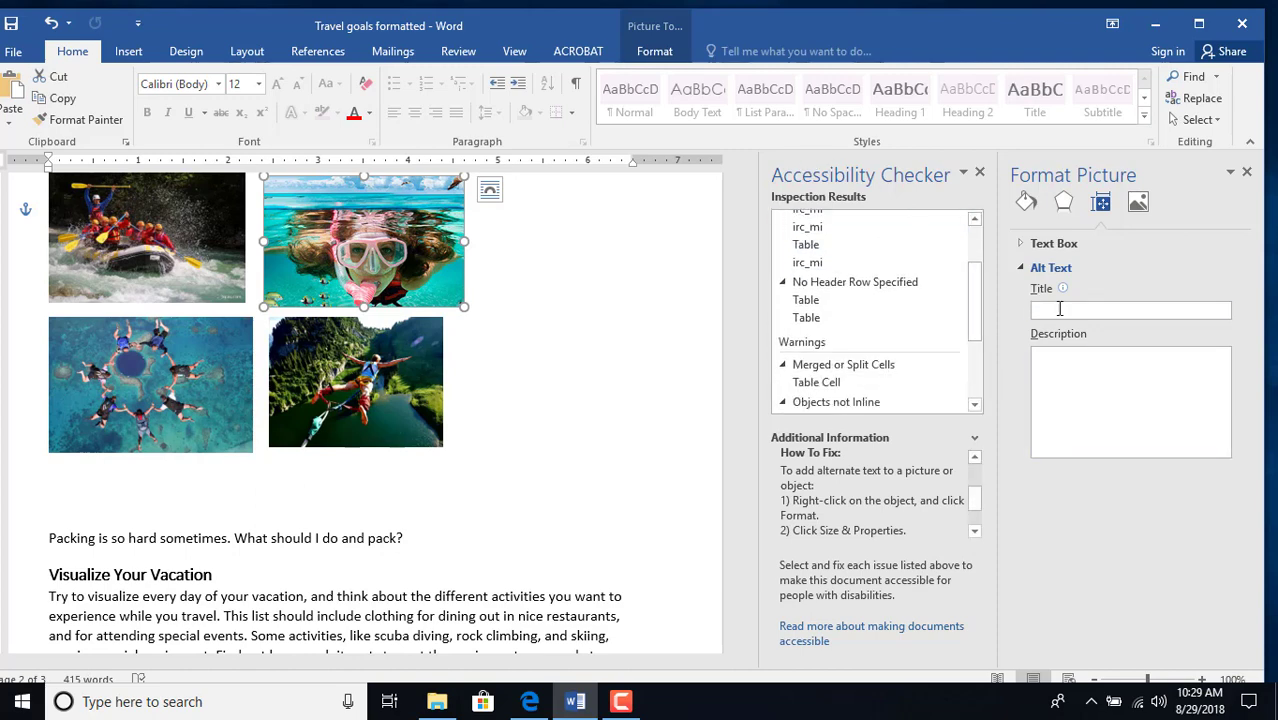
{"action": "left_click", "coordinate": [825, 302]}
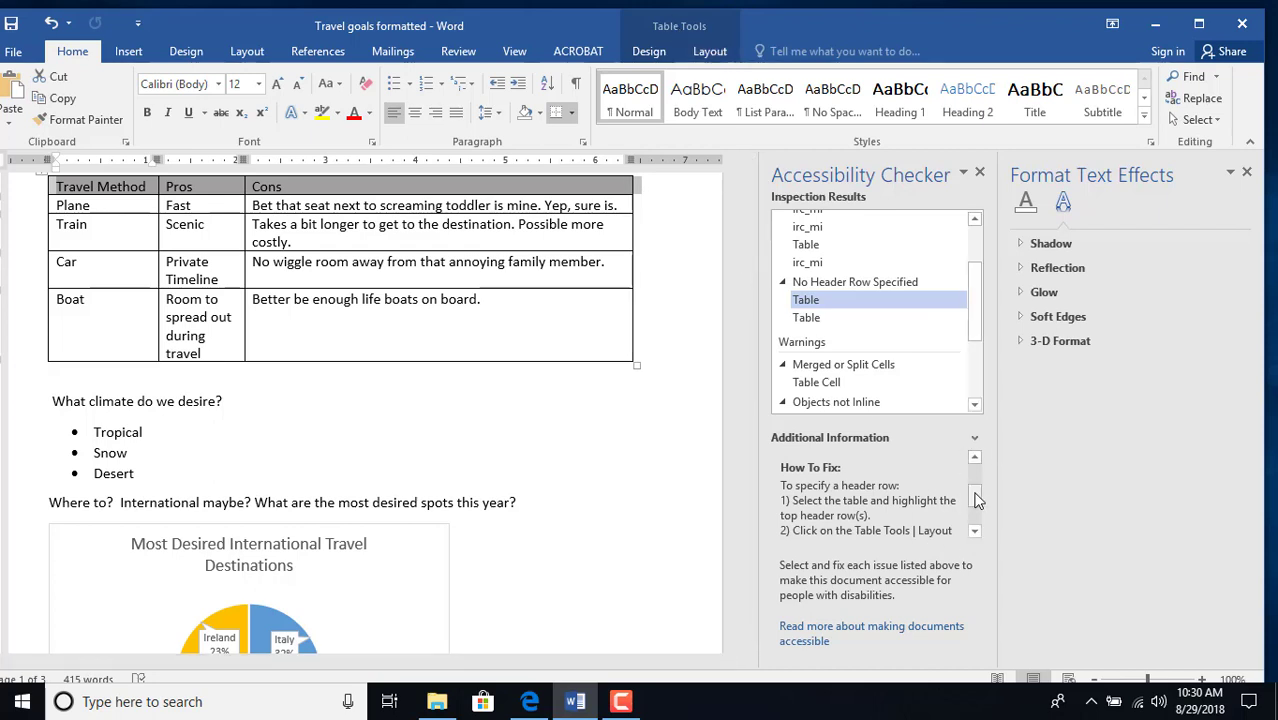
{"action": "left_click_drag", "start_coordinate": [975, 500], "coordinate": [975, 520]}
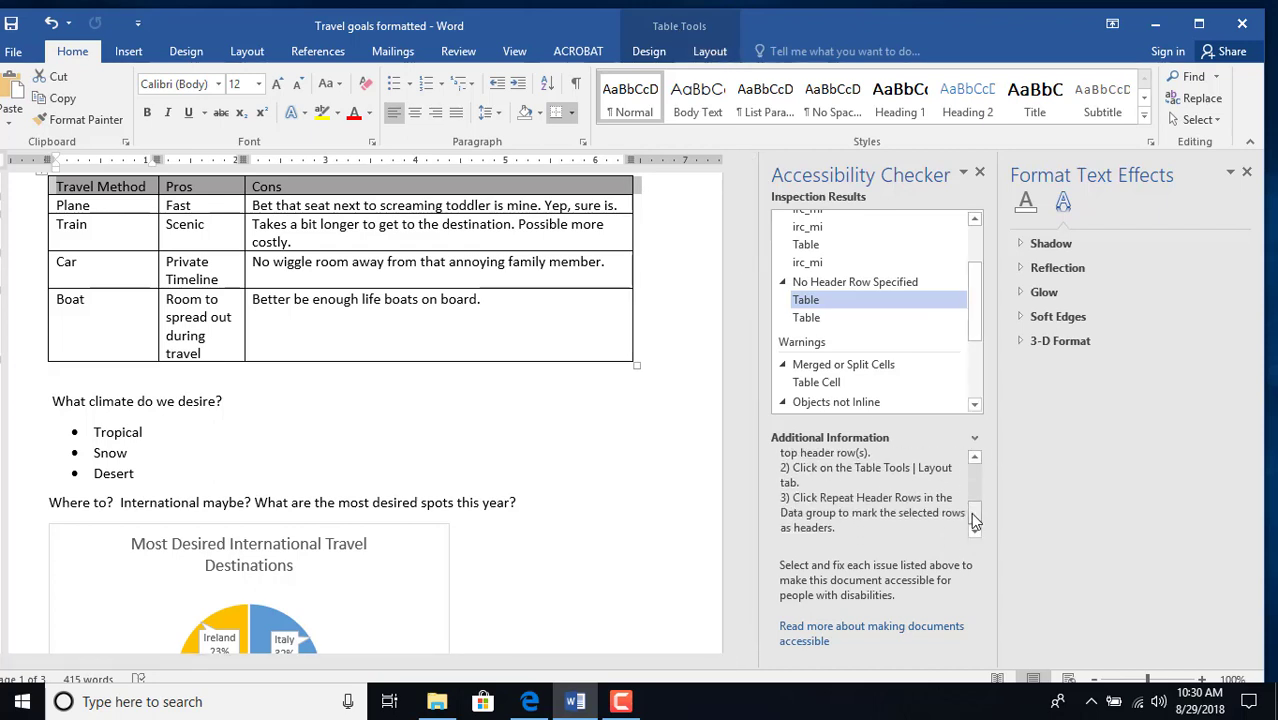
{"action": "left_click", "coordinate": [711, 51]}
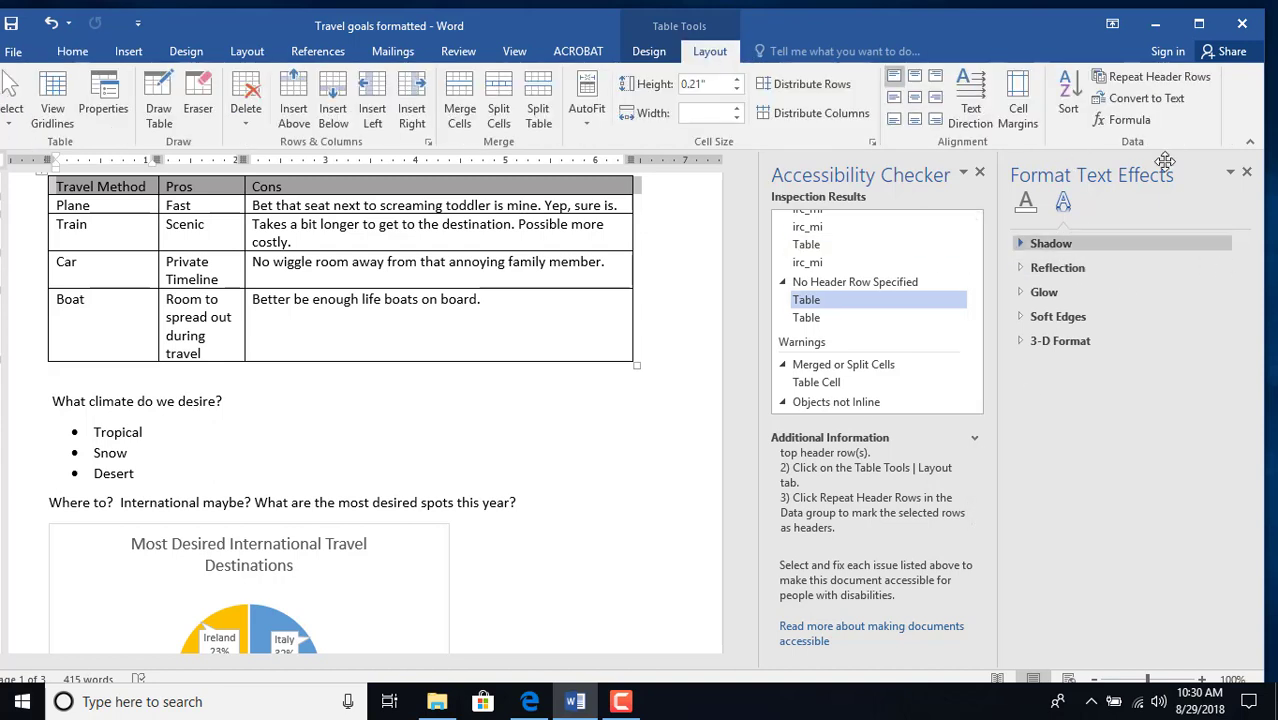
{"action": "left_click", "coordinate": [1160, 78]}
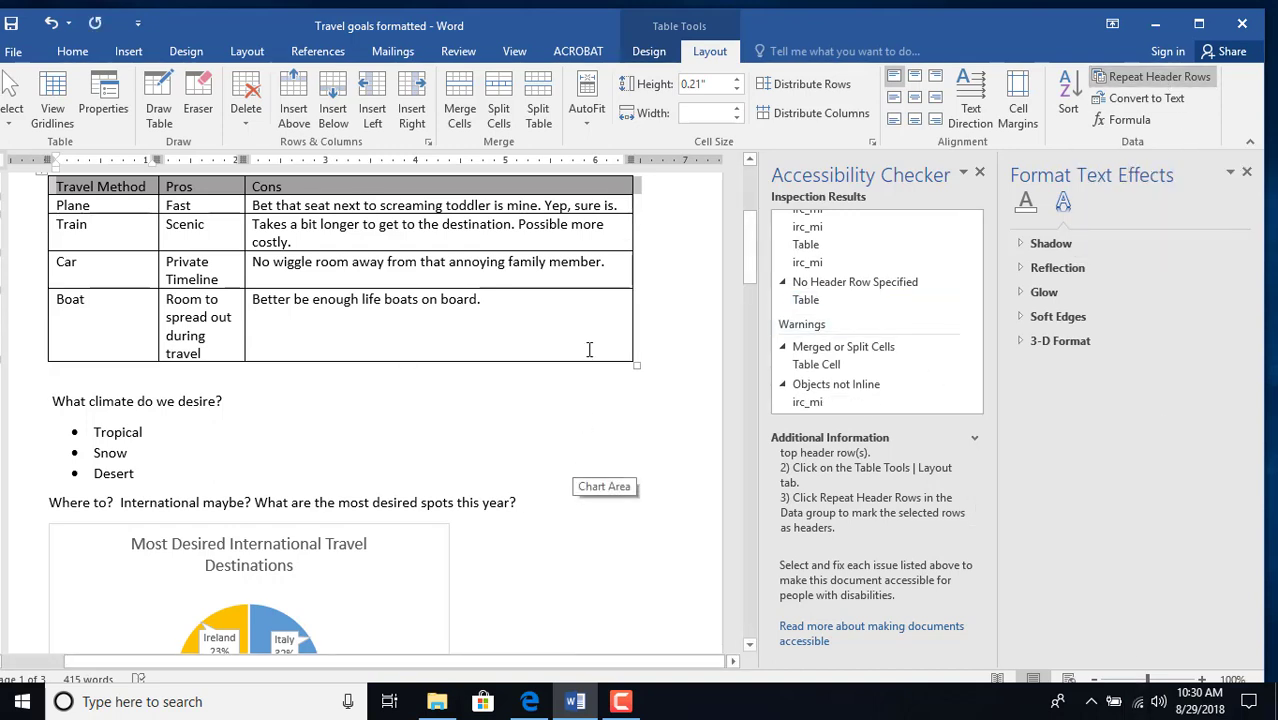
Set the mushroom table's top row as a repeating header row and inspect the table's merged cell warning
{"action": "left_click", "coordinate": [820, 299]}
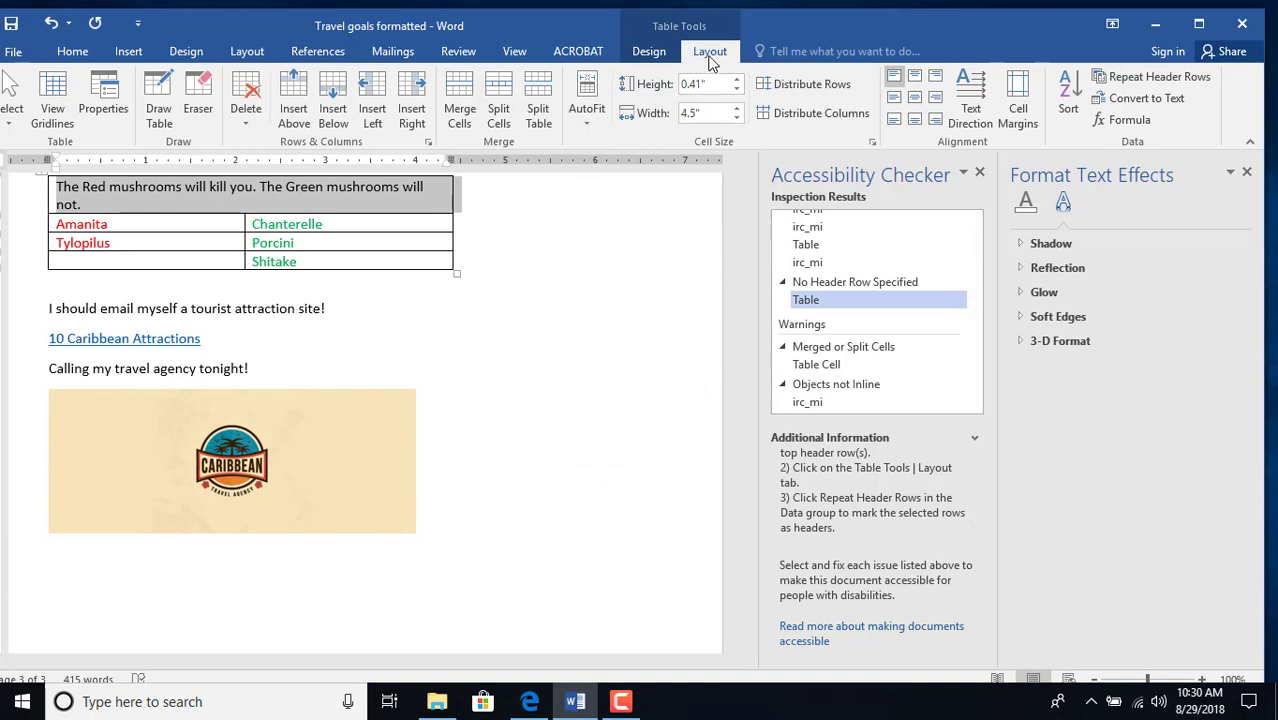
{"action": "left_click", "coordinate": [1178, 79]}
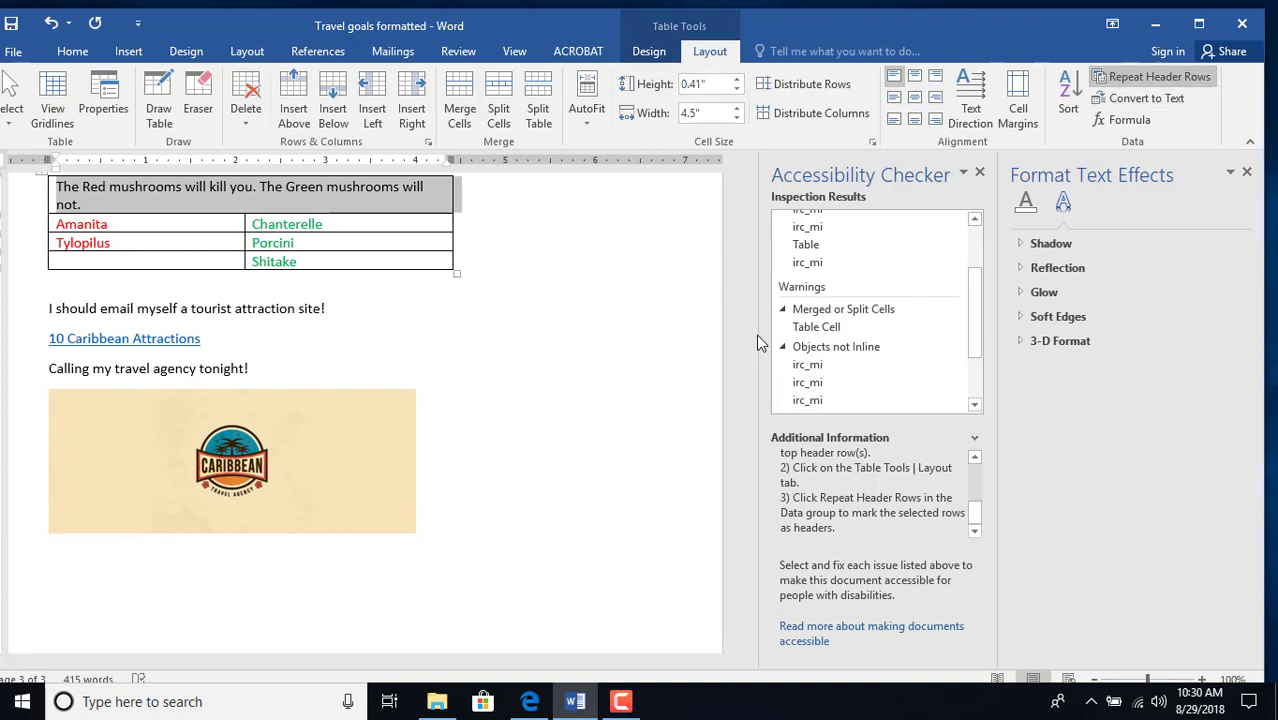
{"action": "left_click", "coordinate": [862, 327]}
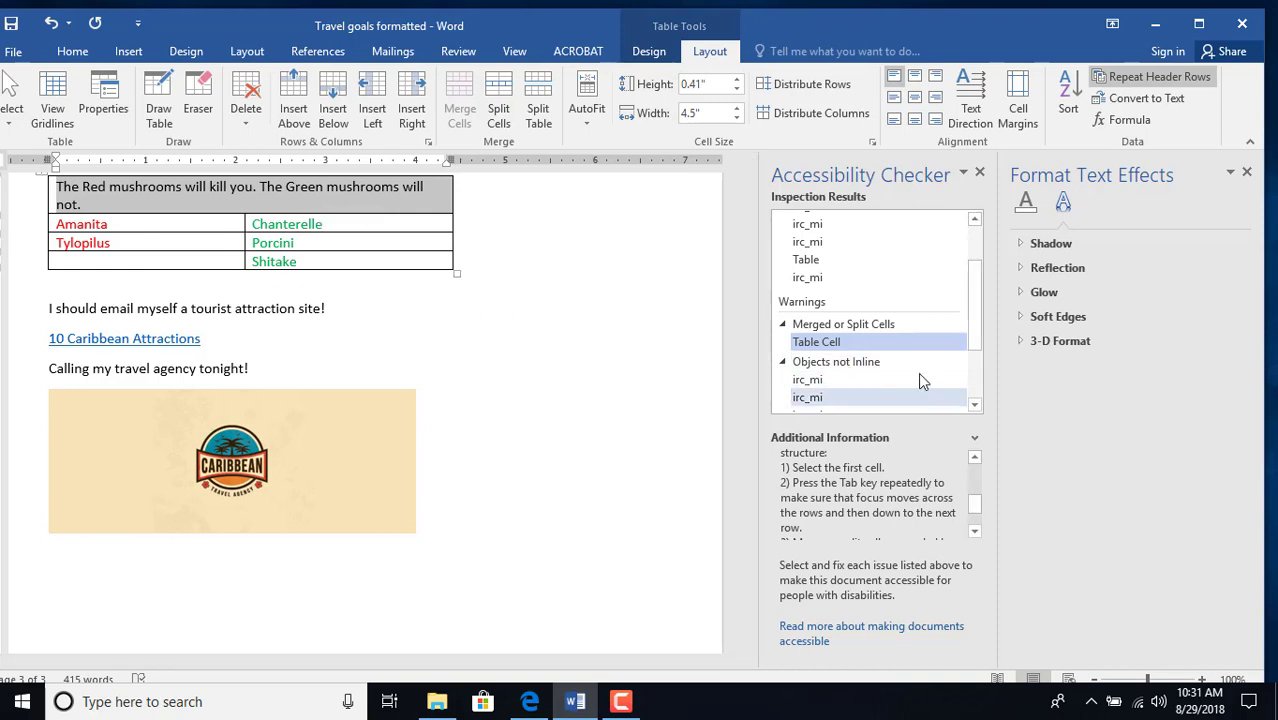
Fix the first Objects not Inline warning by setting the snorkeling picture's text wrapping to In Line with Text
{"action": "left_click_drag", "start_coordinate": [978, 330], "coordinate": [980, 370]}
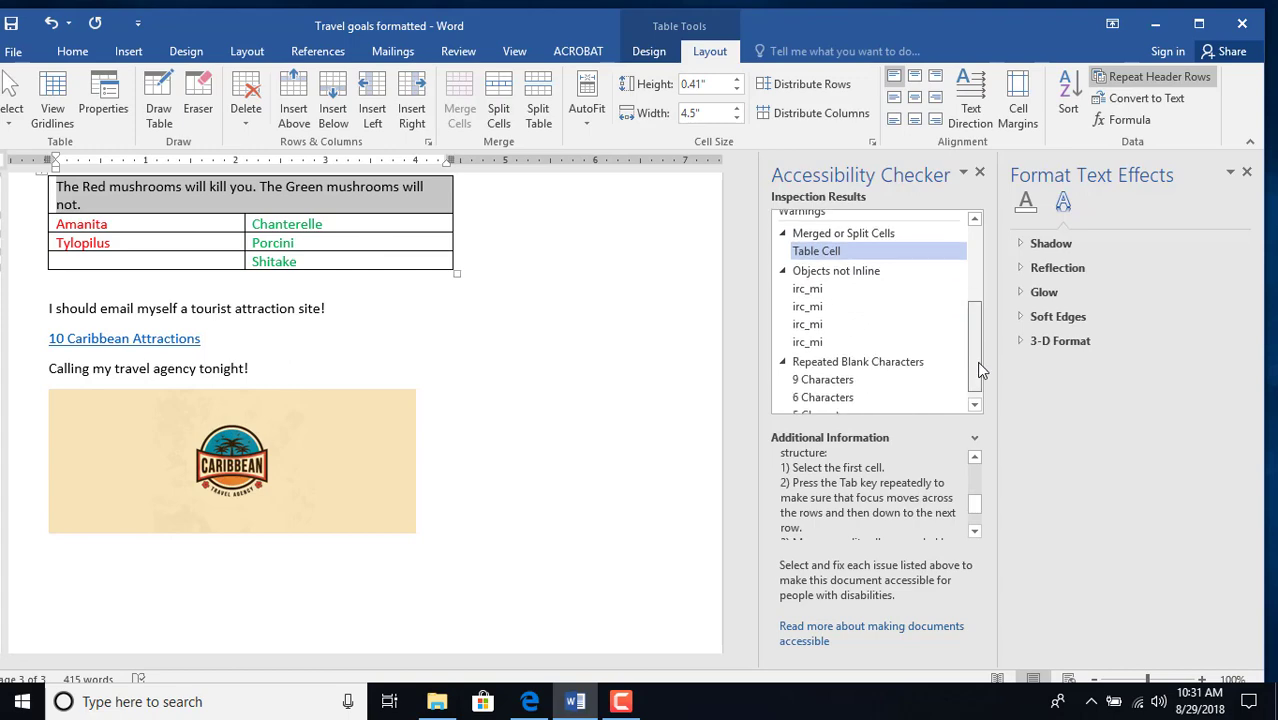
{"action": "left_click", "coordinate": [808, 288]}
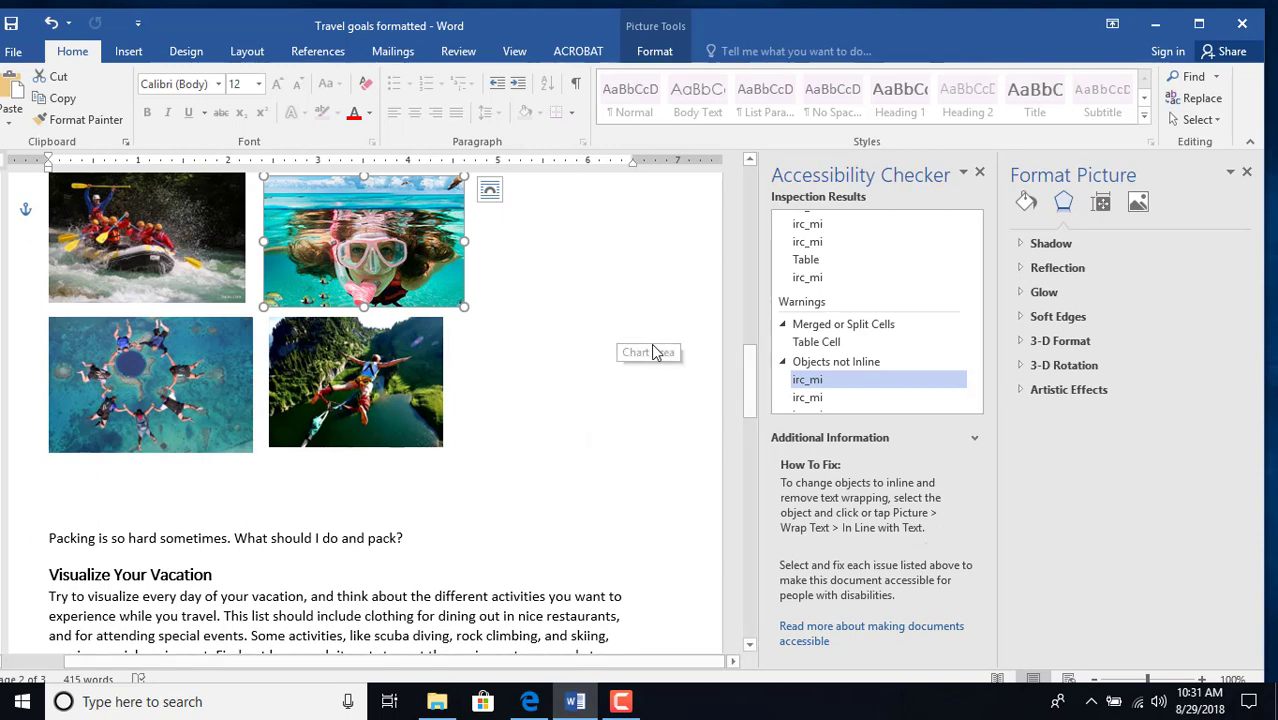
{"action": "right_click", "coordinate": [379, 248]}
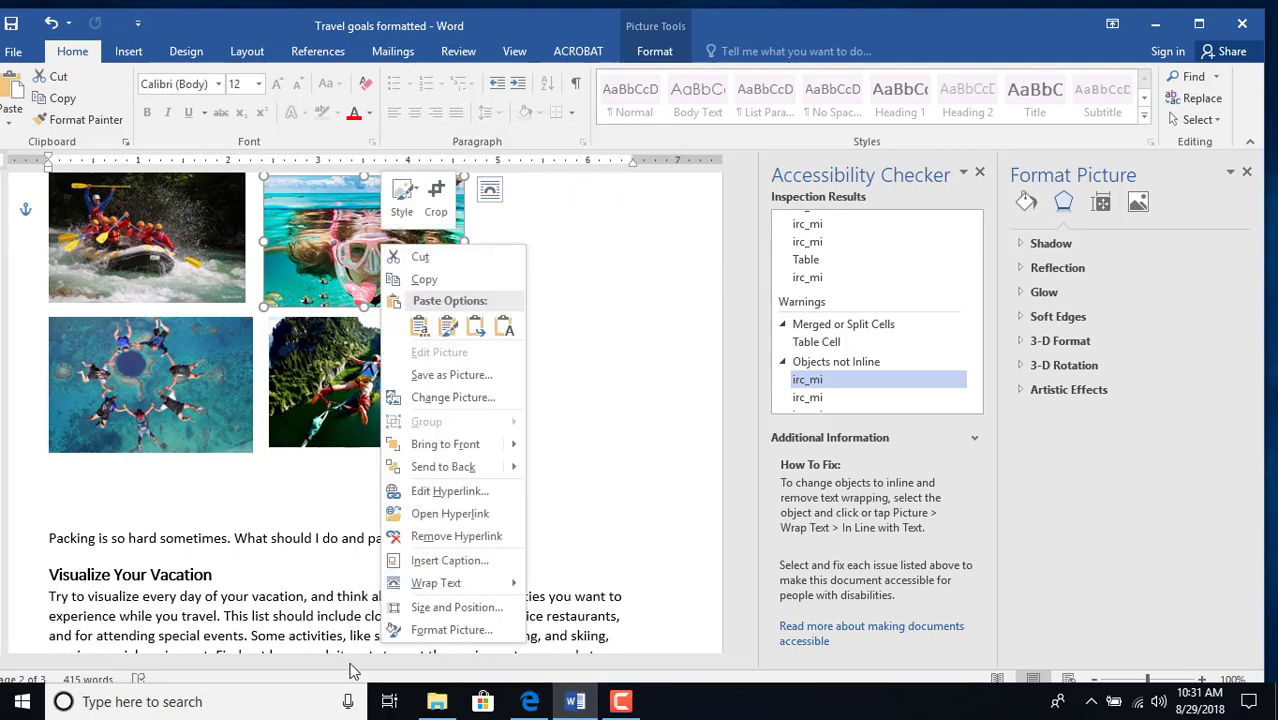
{"action": "mouse_move", "coordinate": [445, 578]}
{"action": "left_click", "coordinate": [630, 411]}
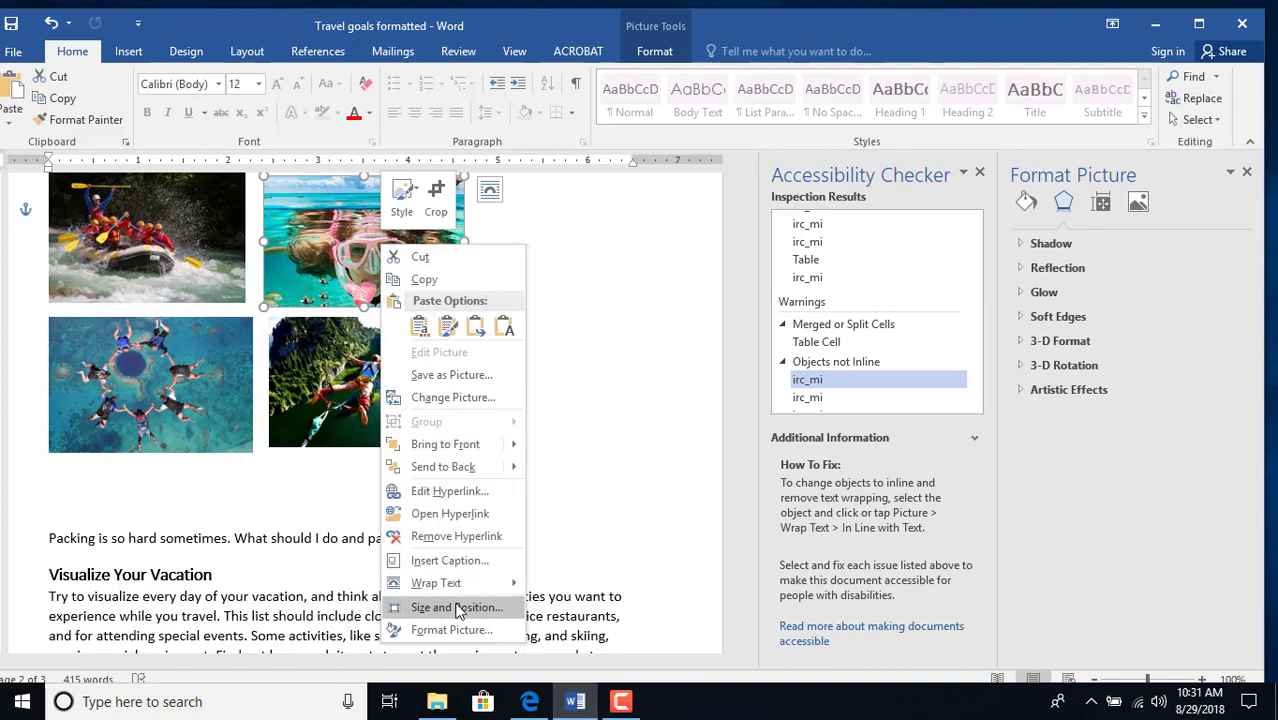
{"action": "mouse_move", "coordinate": [460, 582]}
{"action": "left_click", "coordinate": [606, 414]}
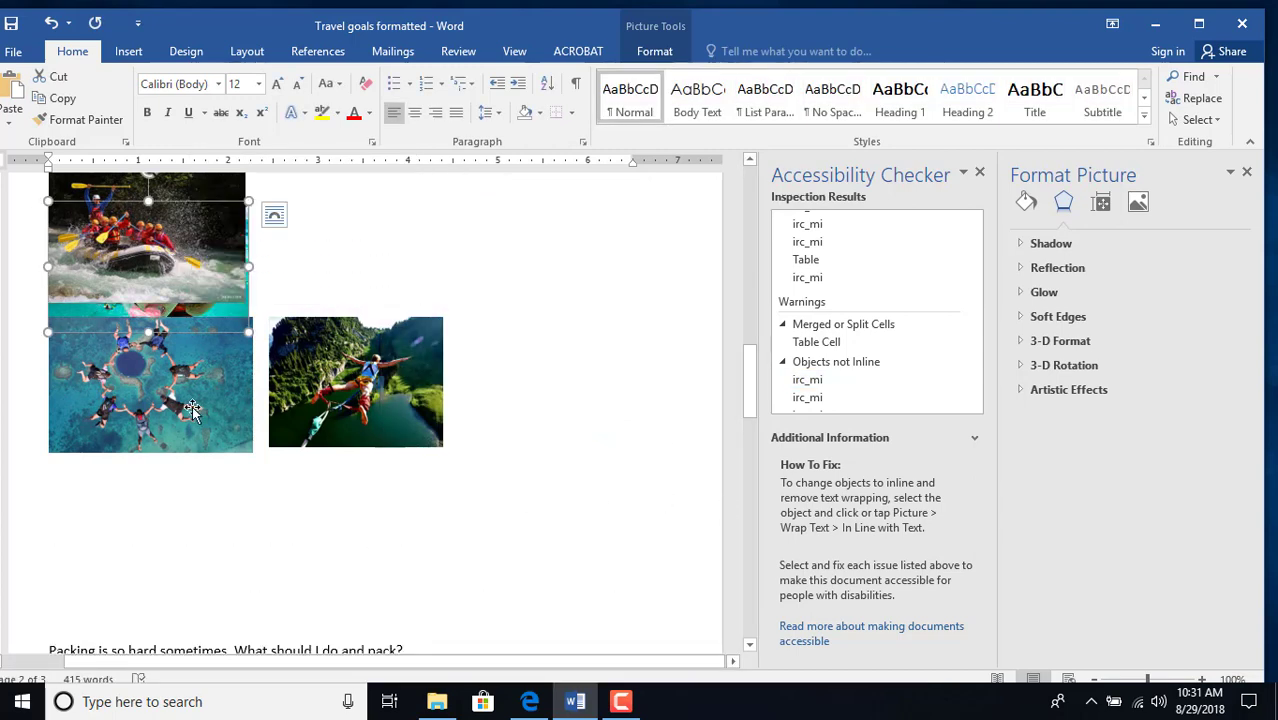
Move the skydivers picture slightly down and set the rafting picture's text wrapping to In Line with Text
{"action": "left_click_drag", "start_coordinate": [190, 411], "coordinate": [185, 455]}
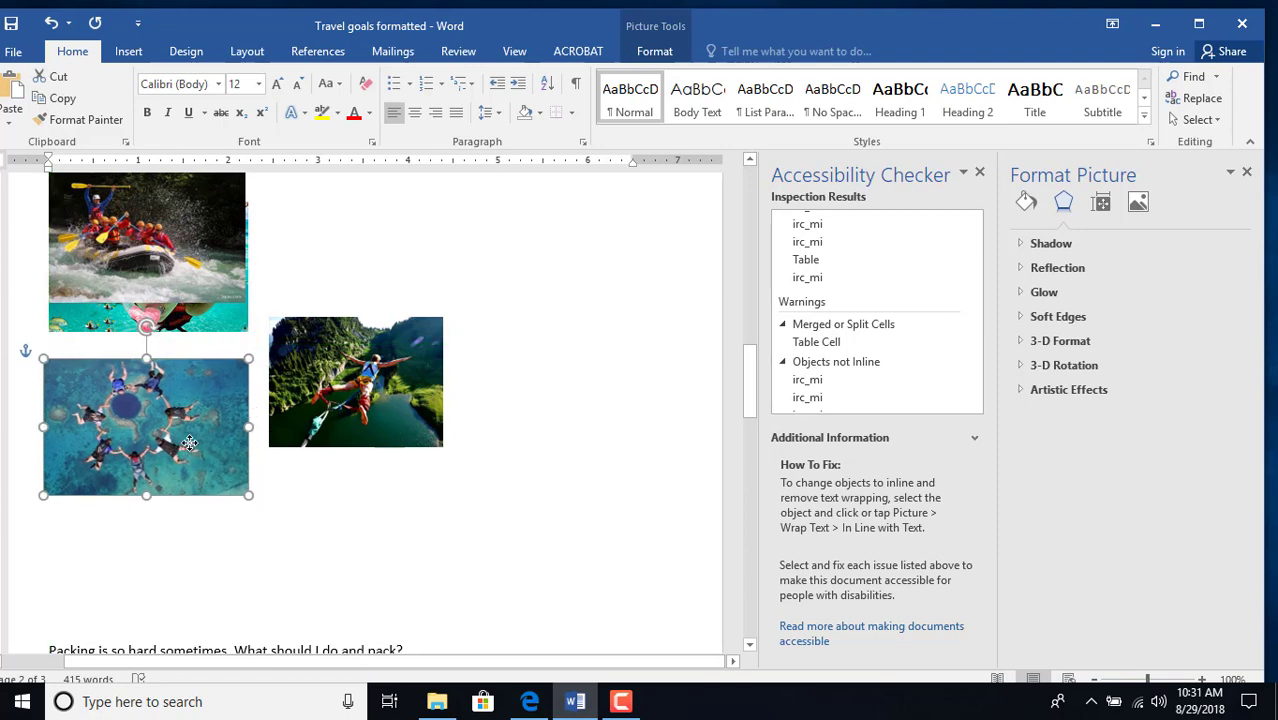
{"action": "left_click", "coordinate": [185, 247]}
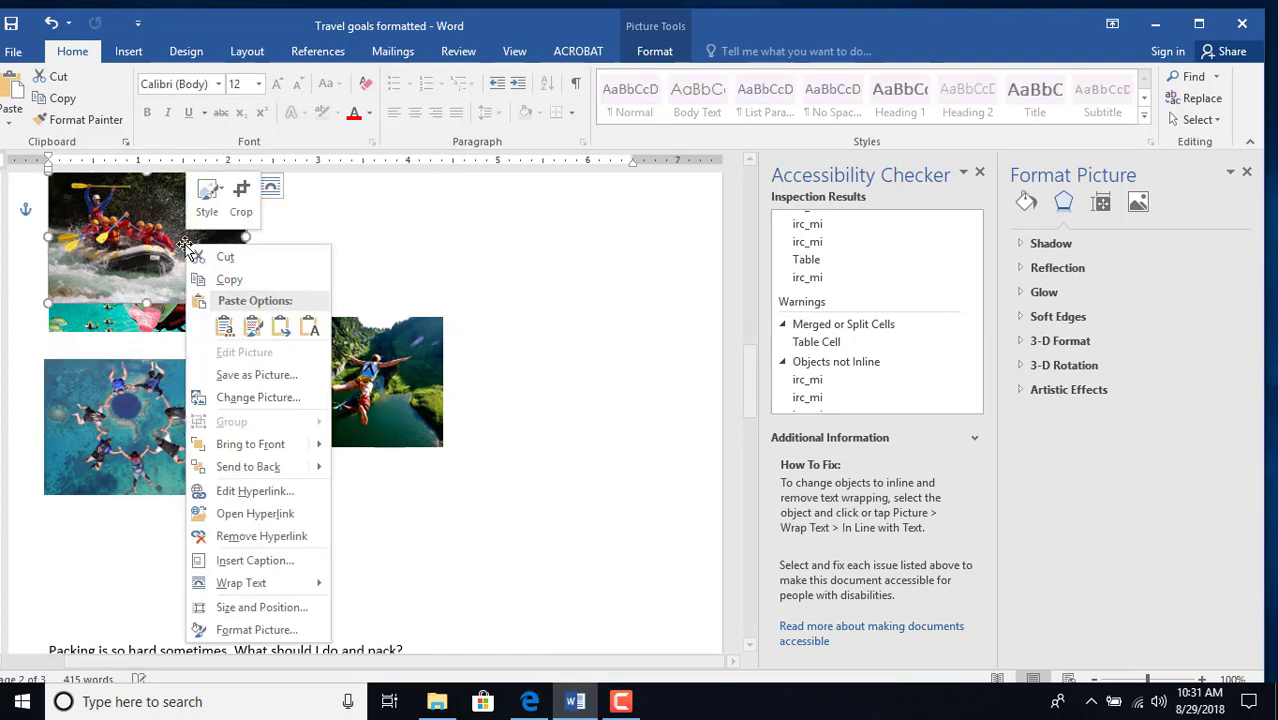
{"action": "right_click", "coordinate": [185, 244]}
{"action": "mouse_move", "coordinate": [241, 582]}
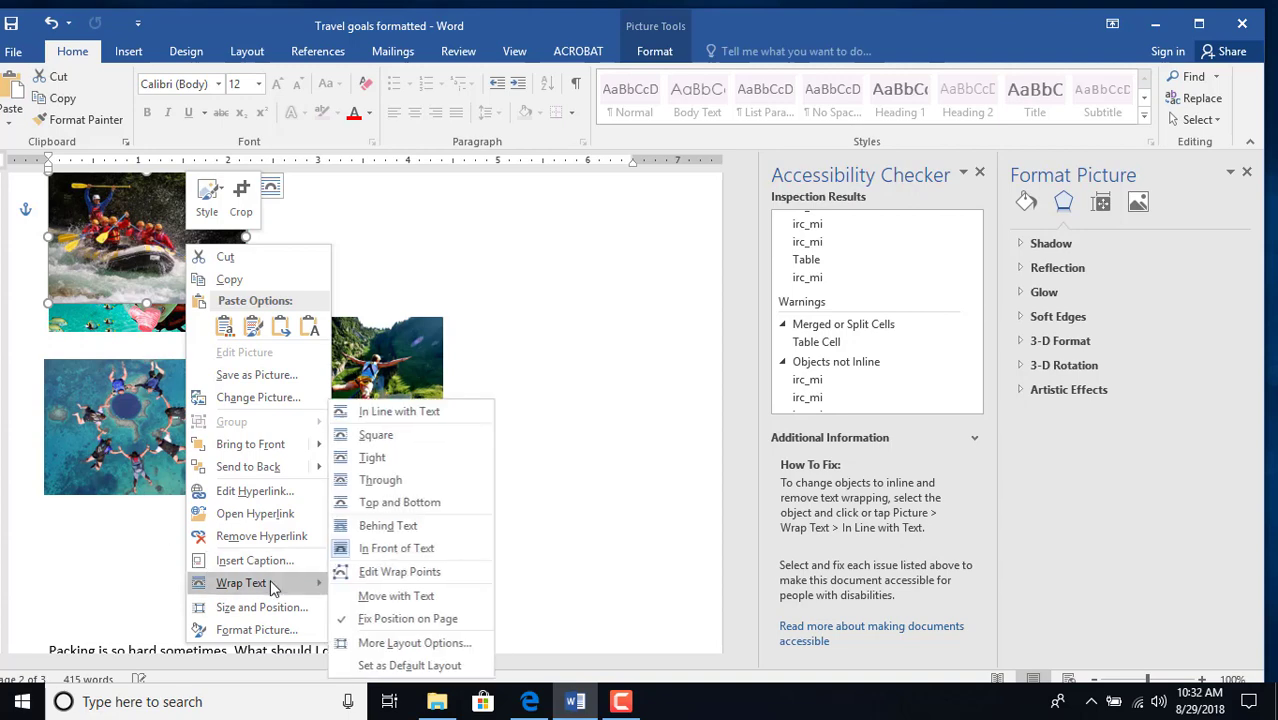
{"action": "left_click", "coordinate": [427, 411]}
{"action": "key", "text": "ctrl+z"}
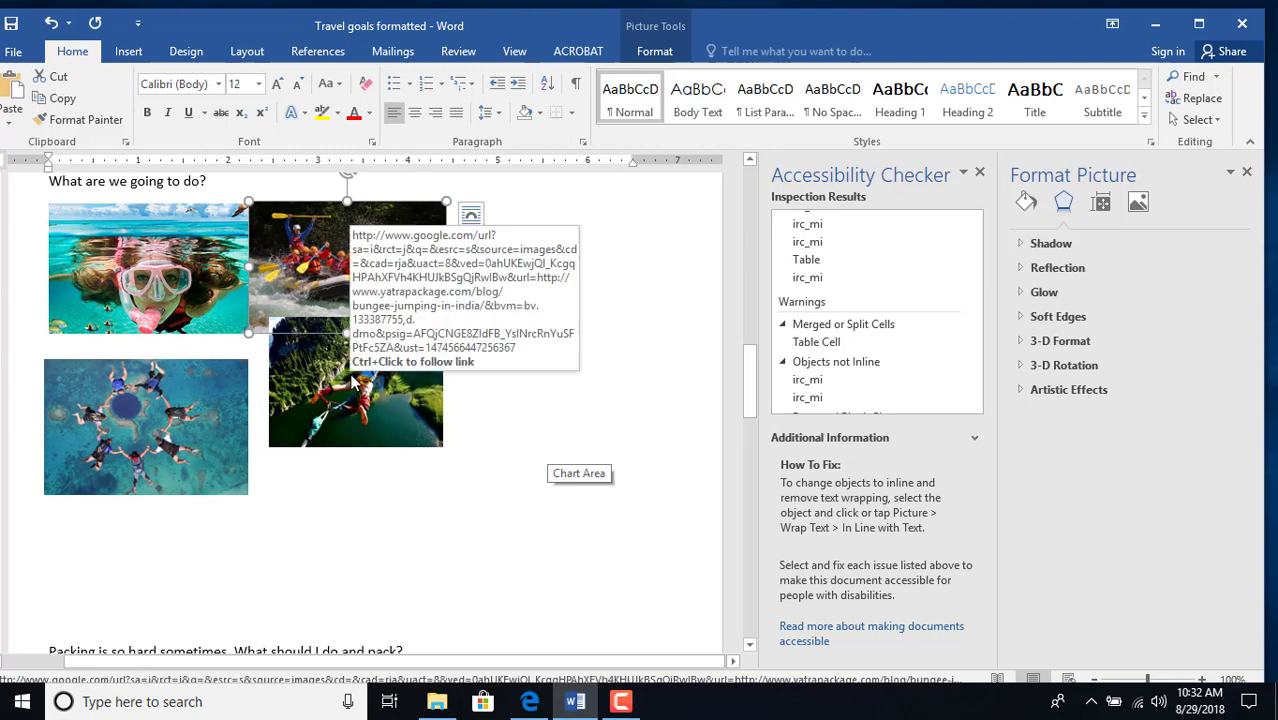
Set the skydivers picture's text wrapping to In Line with Text
{"action": "left_click", "coordinate": [338, 402]}
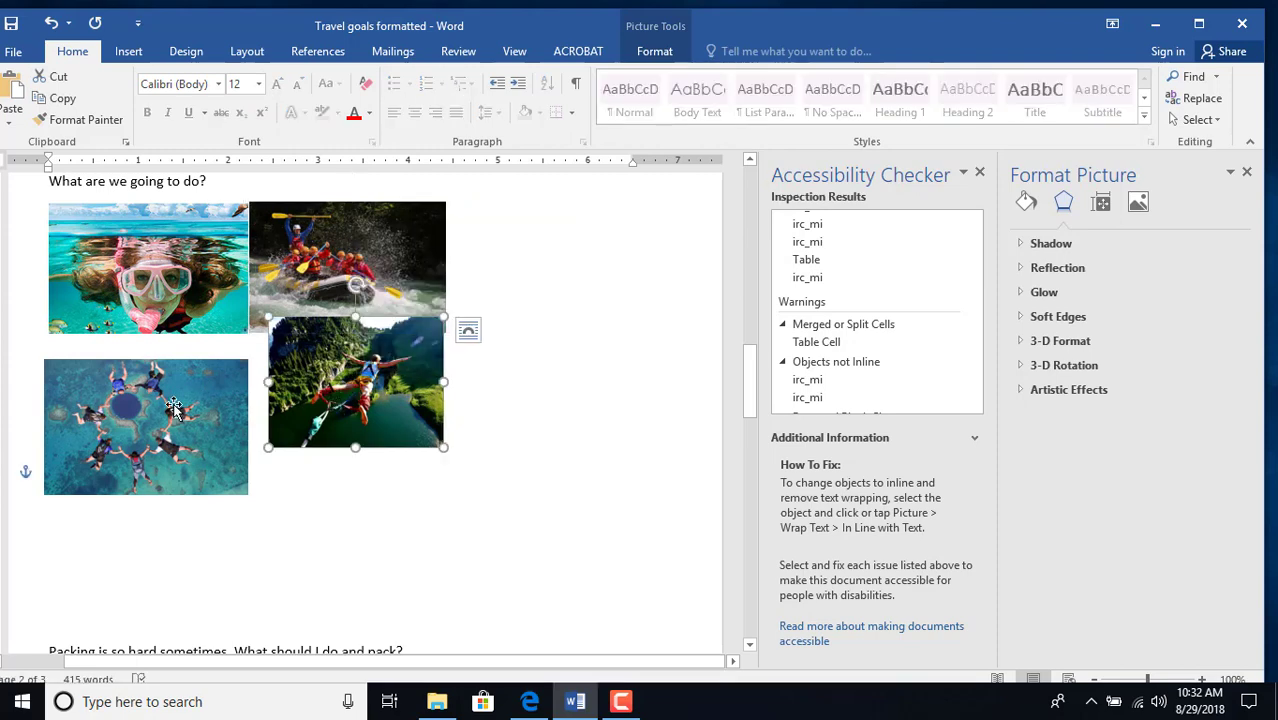
{"action": "left_click", "coordinate": [172, 408]}
{"action": "right_click", "coordinate": [172, 408]}
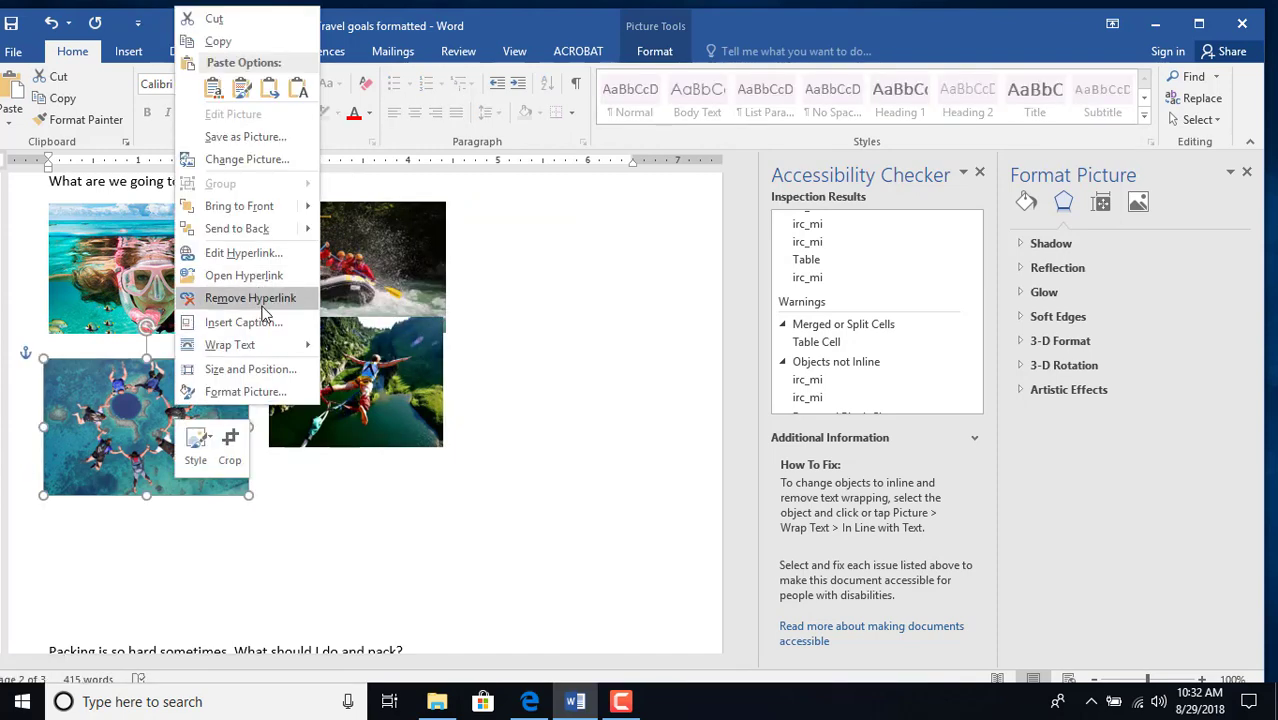
{"action": "mouse_move", "coordinate": [245, 345]}
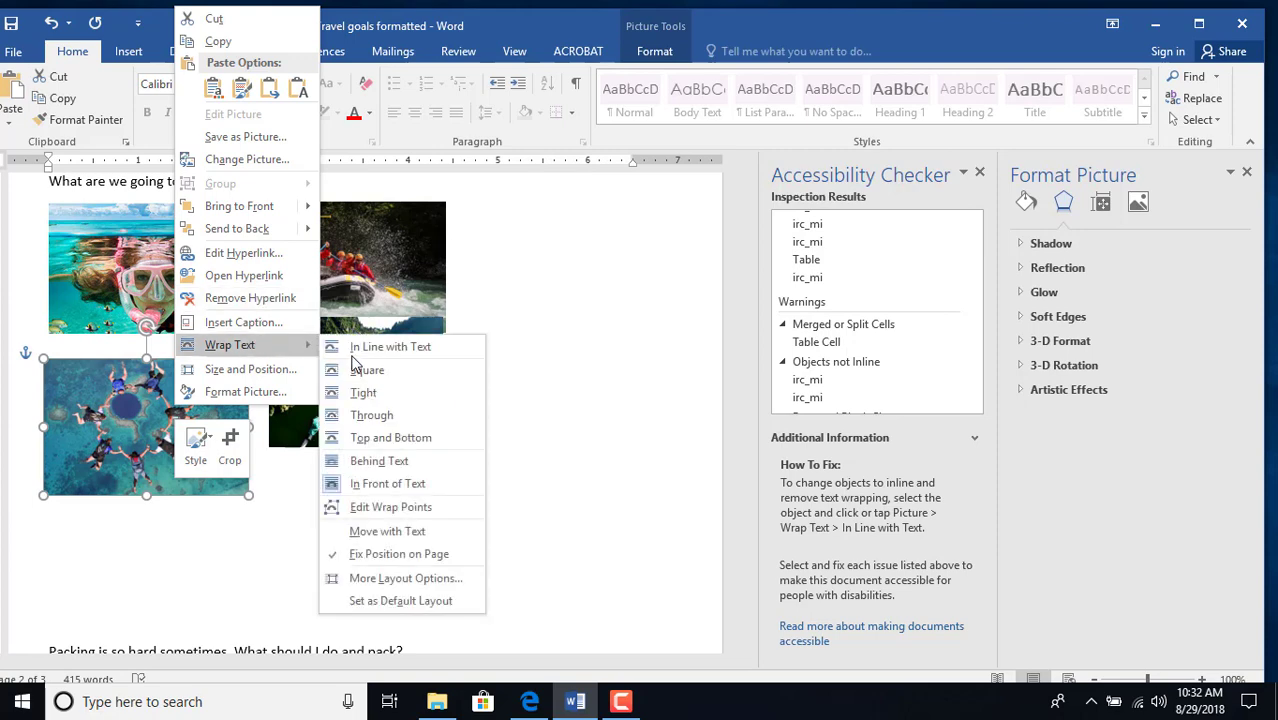
{"action": "left_click", "coordinate": [375, 346]}
Set the bungee jumping picture's wrapping to In Line with Text and move it directly beside the skydivers picture
{"action": "left_click", "coordinate": [334, 402]}
{"action": "right_click", "coordinate": [334, 402]}
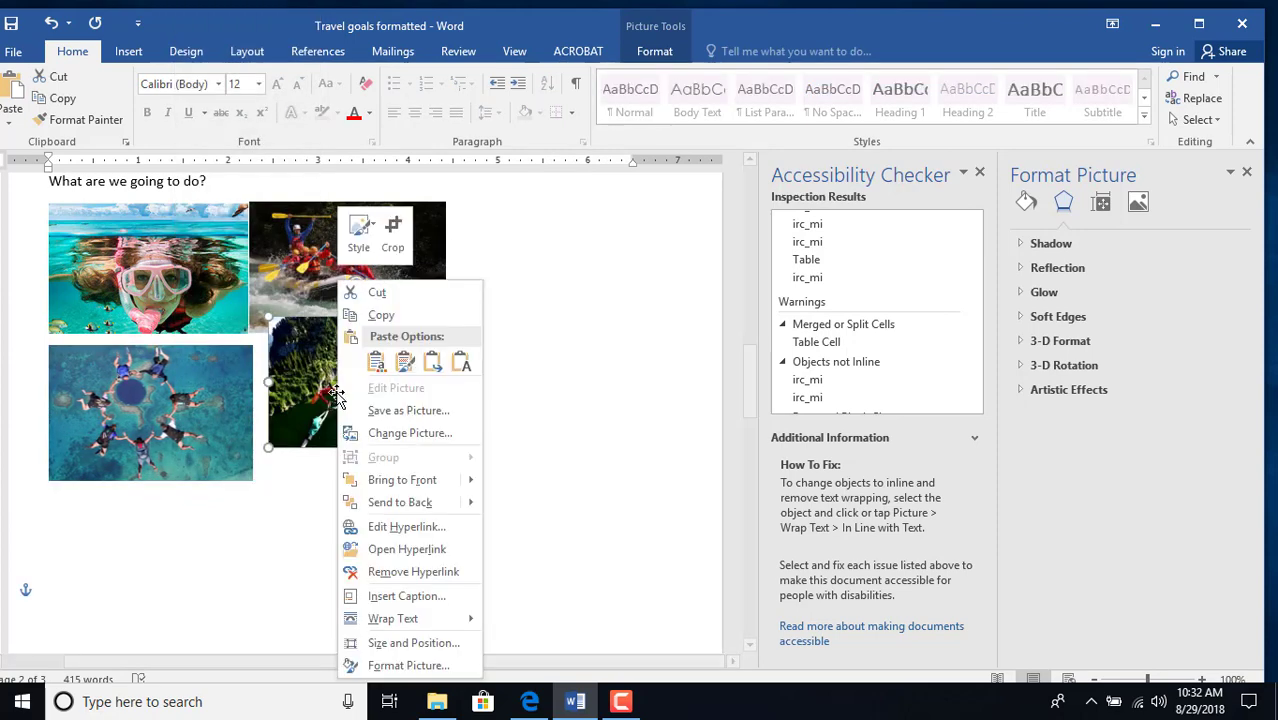
{"action": "mouse_move", "coordinate": [424, 620]}
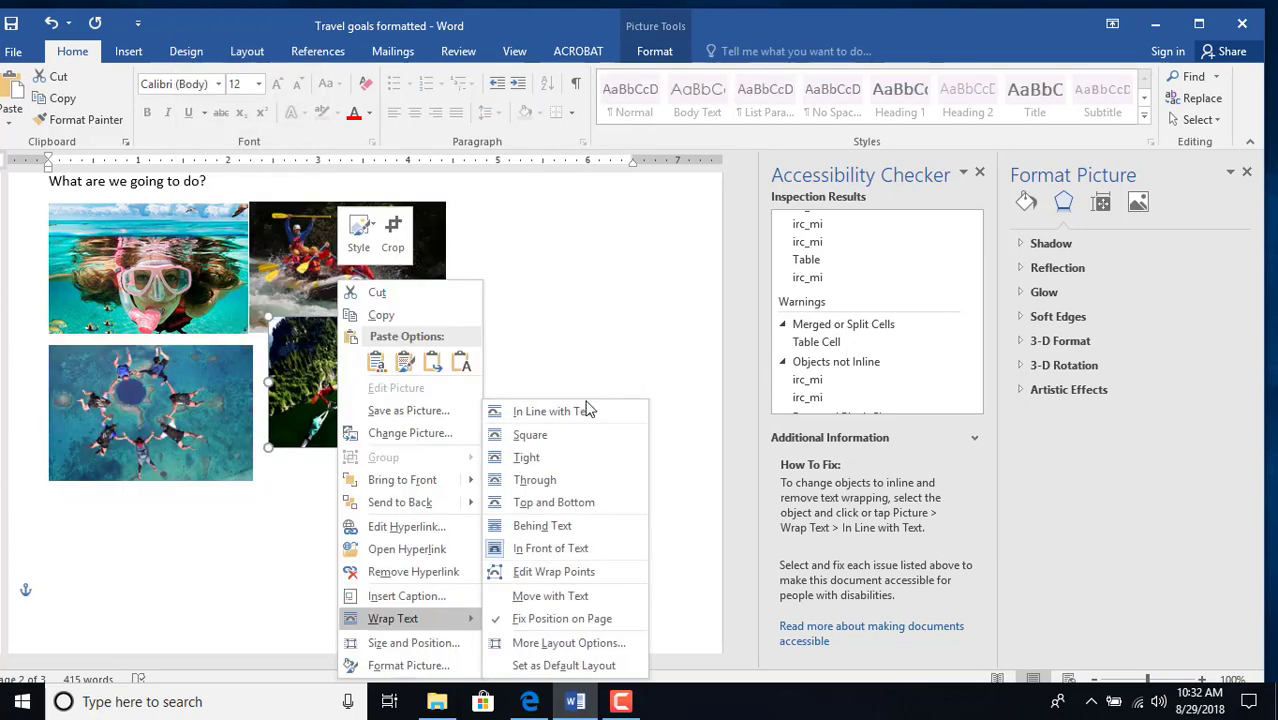
{"action": "left_click", "coordinate": [530, 413]}
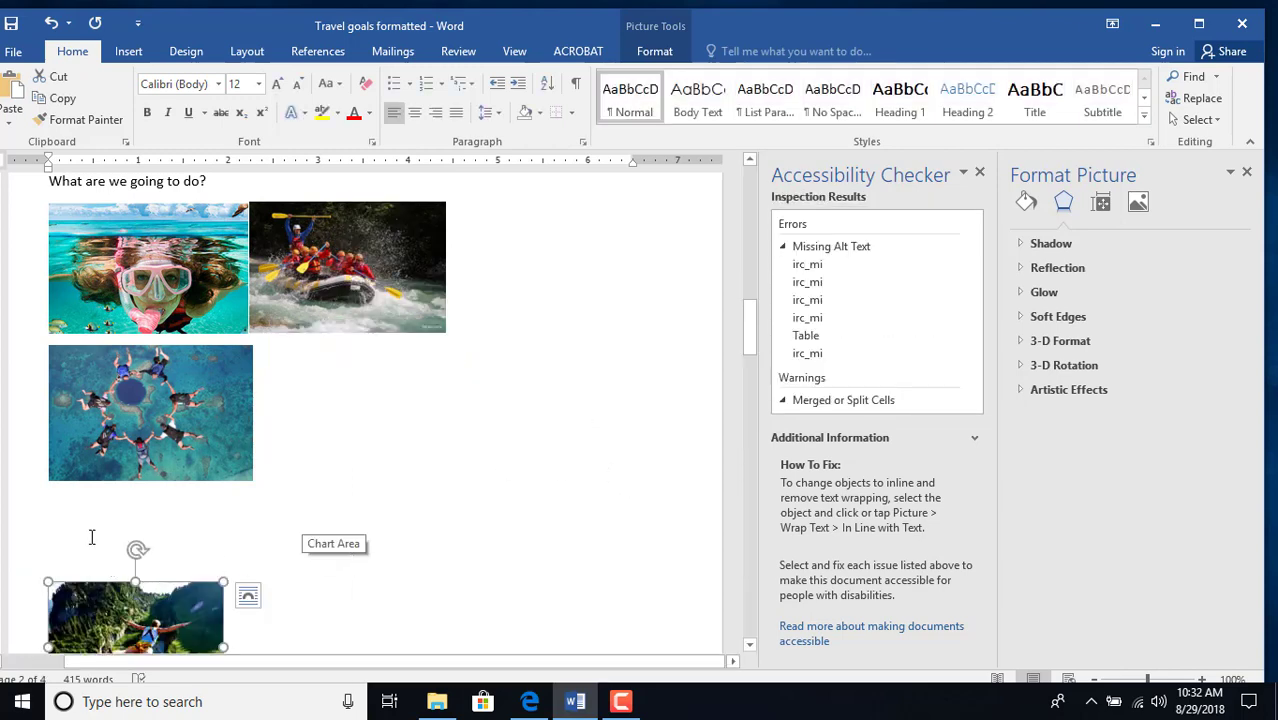
{"action": "left_click_drag", "start_coordinate": [102, 612], "coordinate": [360, 420]}
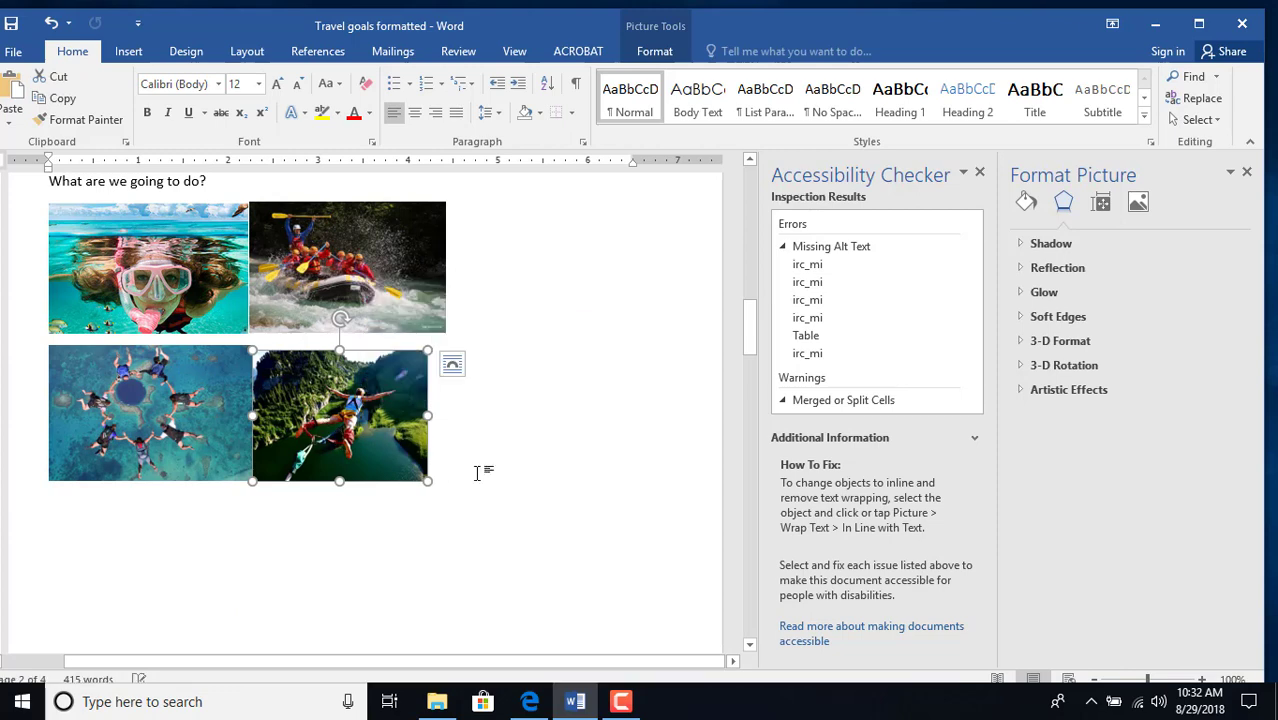
{"action": "left_click", "coordinate": [518, 492]}
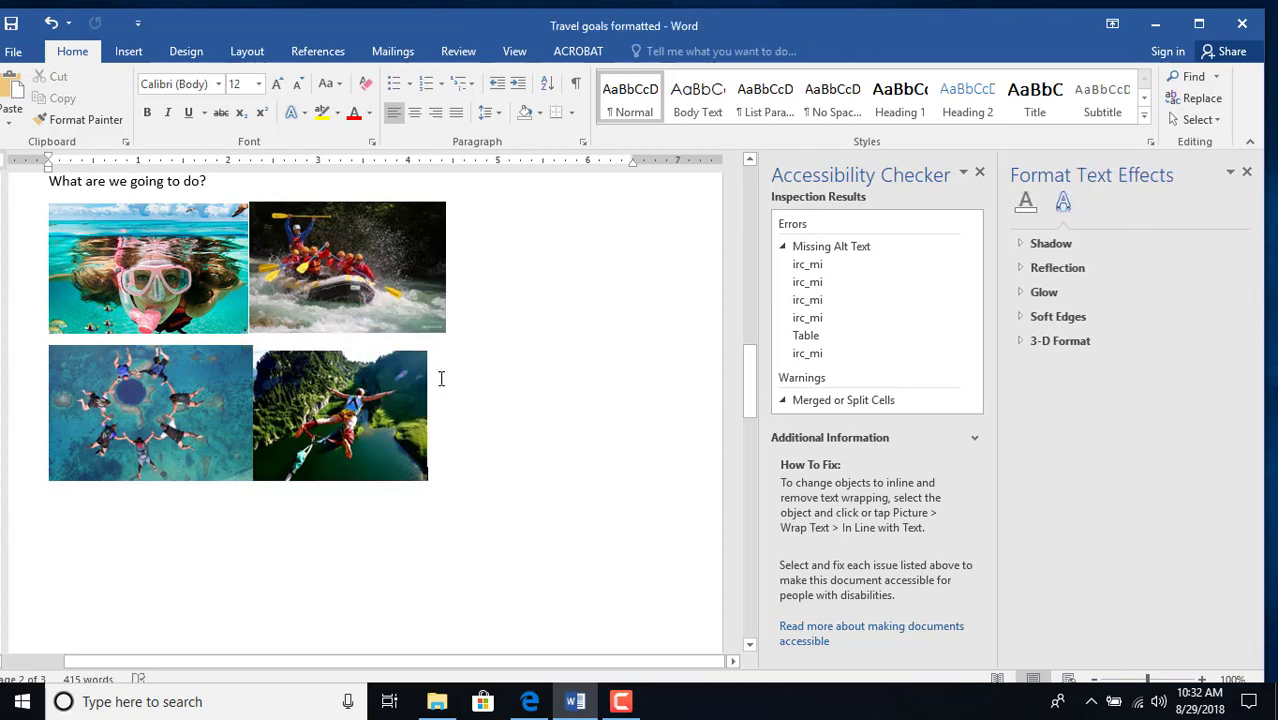
Remove the flagged repeated blank characters between the picture rows and between the pictures and the packing question
{"action": "left_click", "coordinate": [845, 265]}
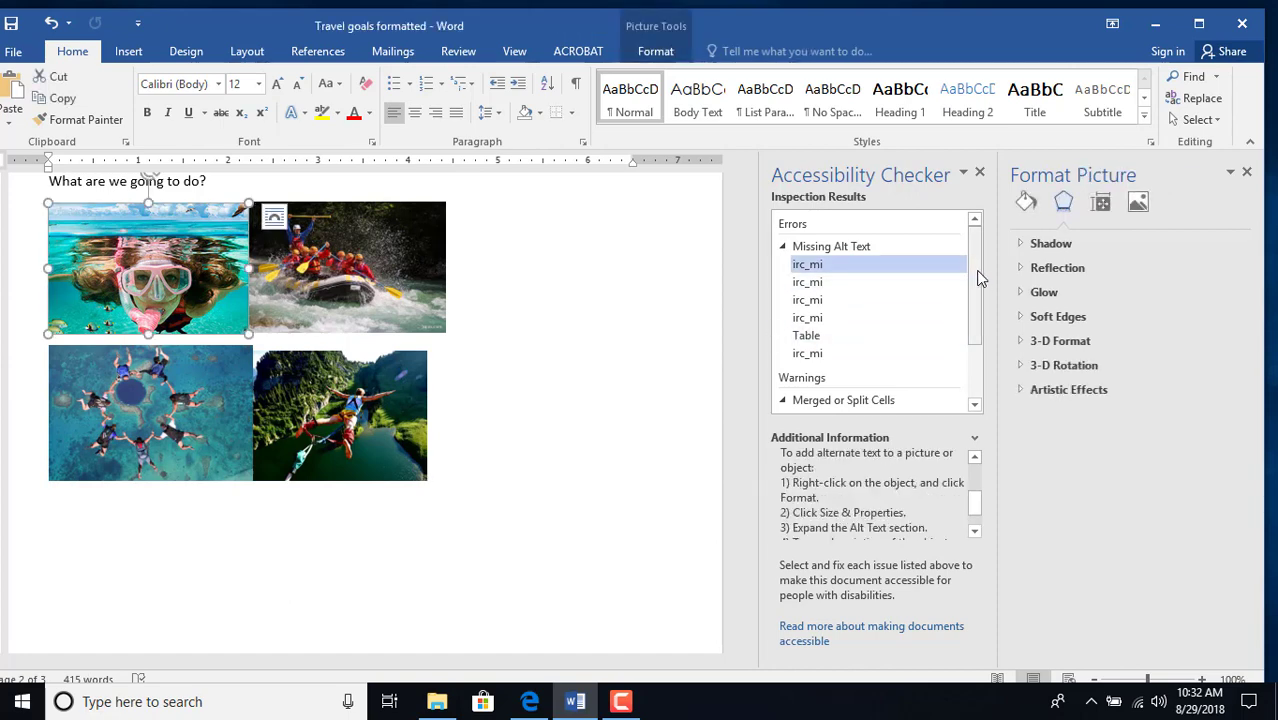
{"action": "left_click_drag", "start_coordinate": [975, 270], "coordinate": [980, 343]}
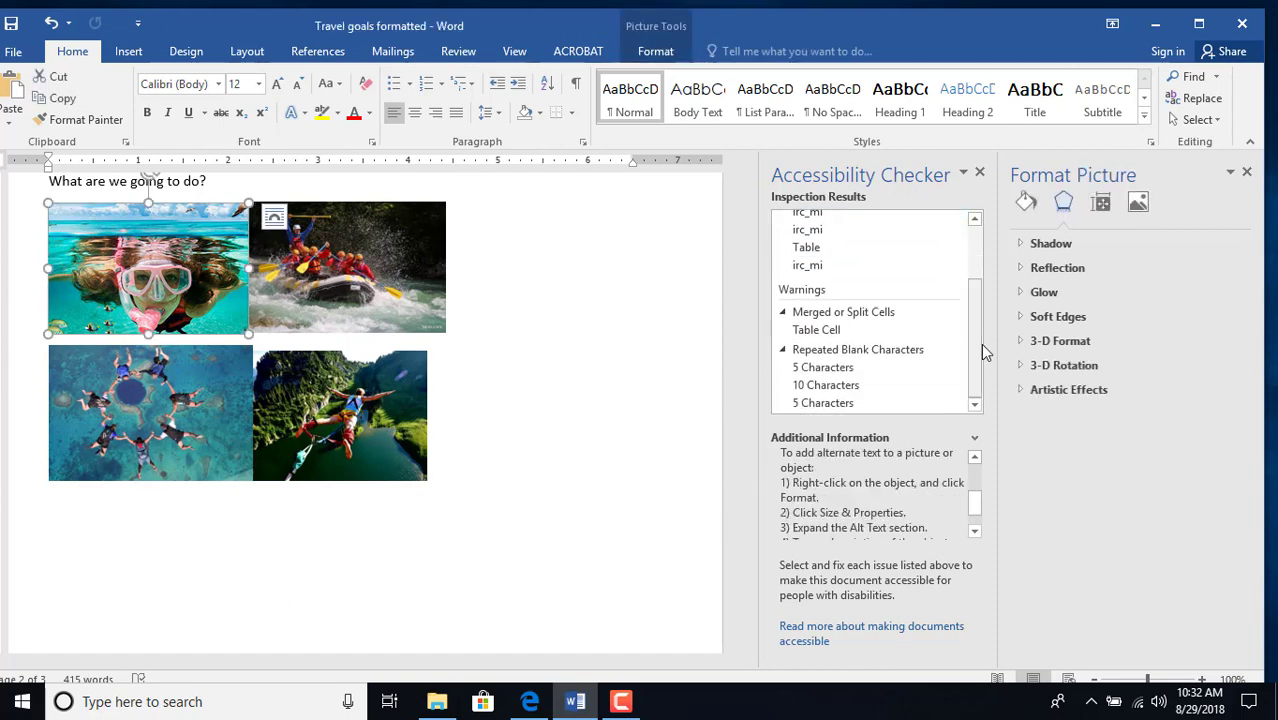
{"action": "left_click", "coordinate": [849, 370]}
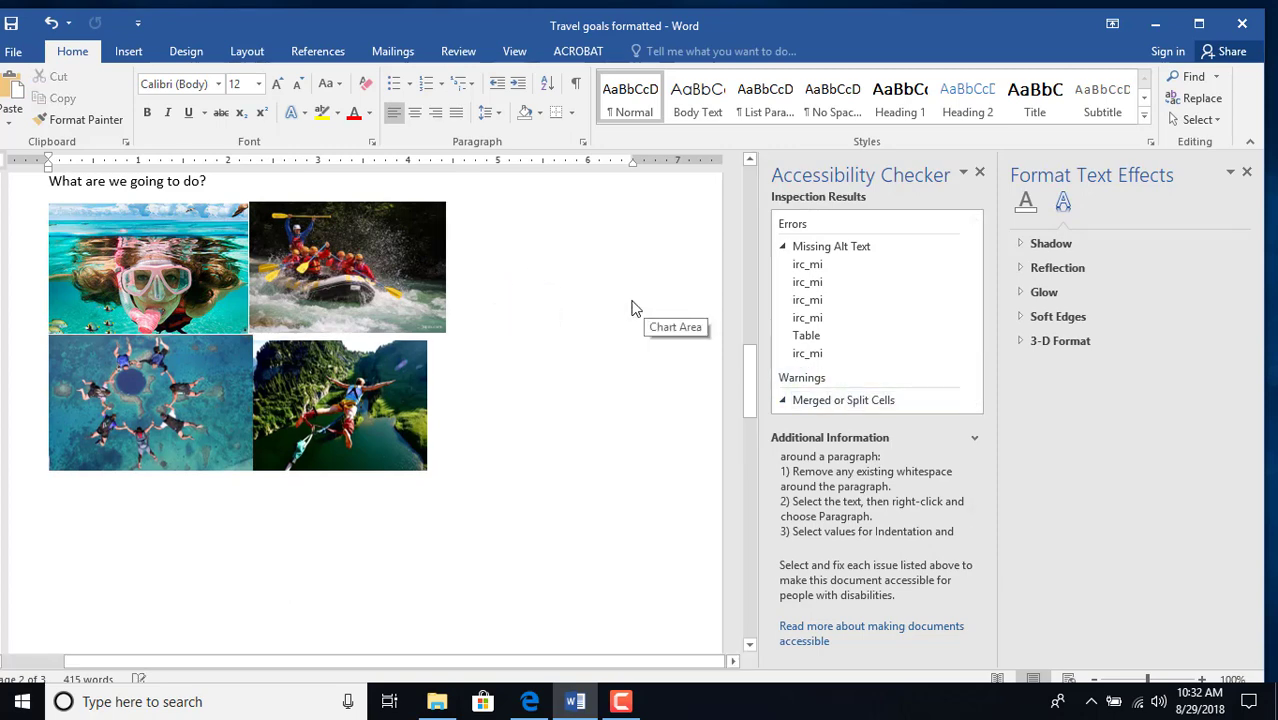
{"action": "left_click_drag", "start_coordinate": [969, 307], "coordinate": [969, 376]}
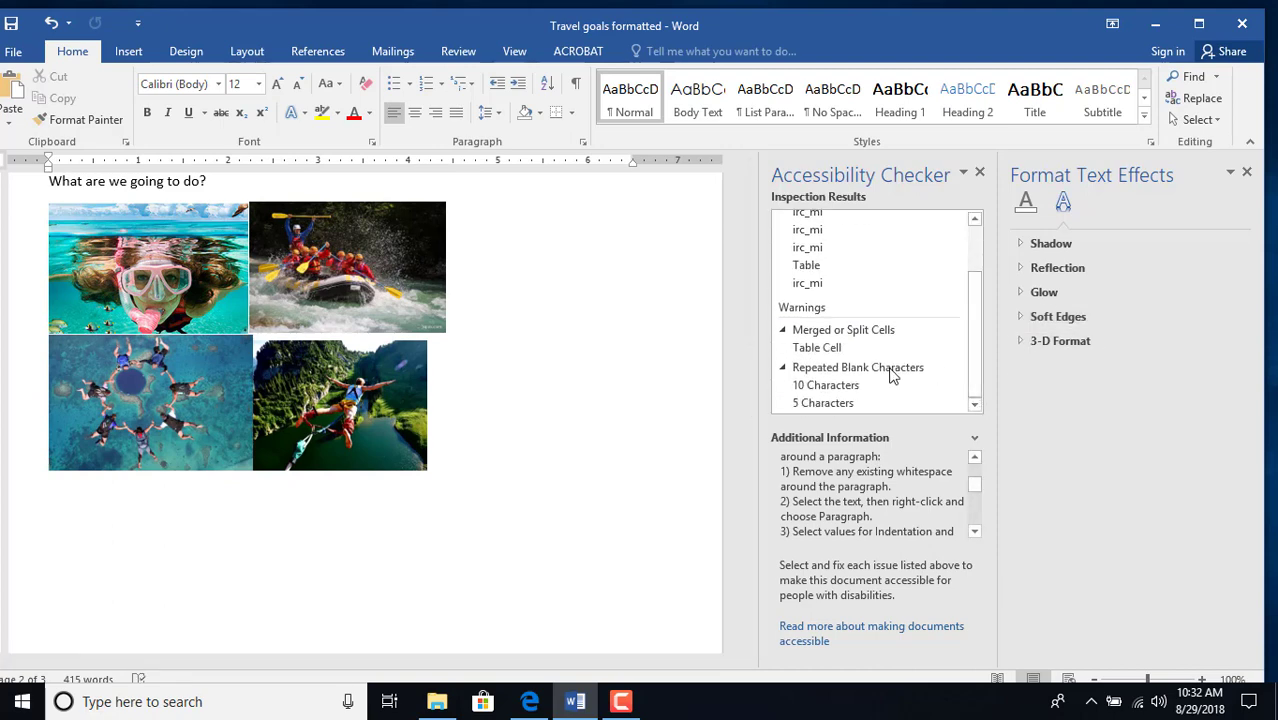
{"action": "left_click", "coordinate": [827, 386]}
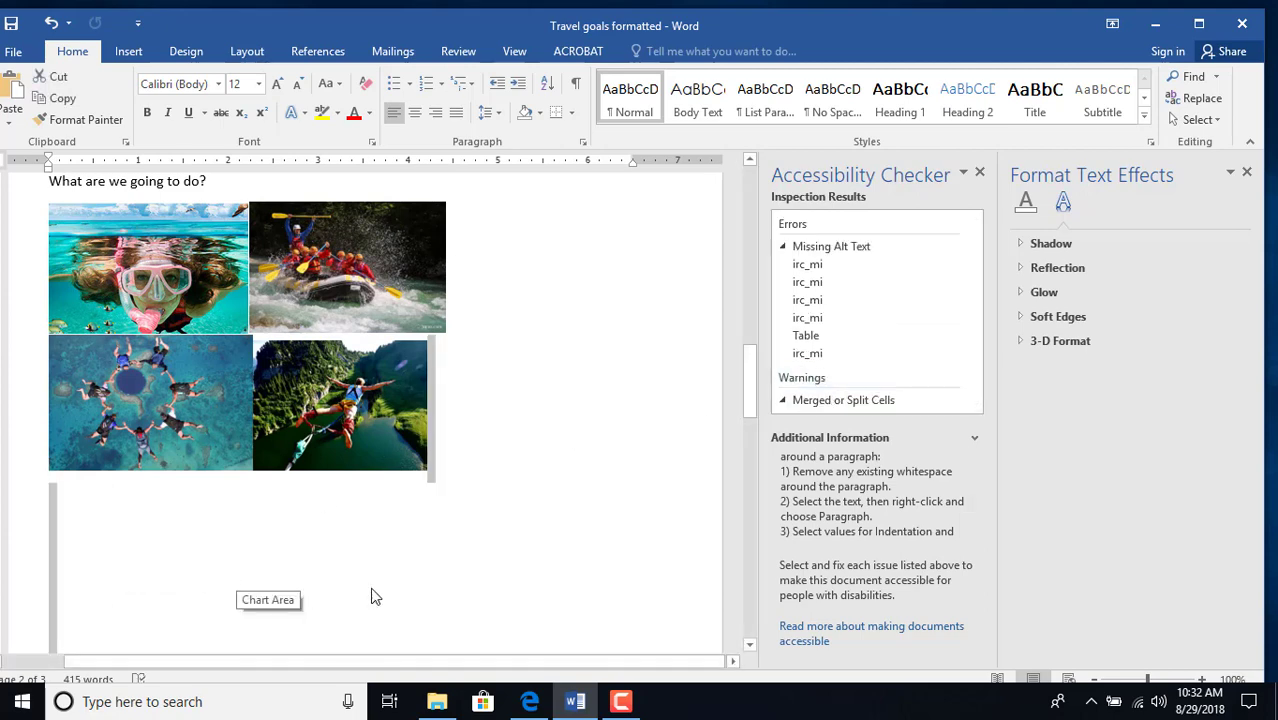
{"action": "left_click", "coordinate": [581, 552]}
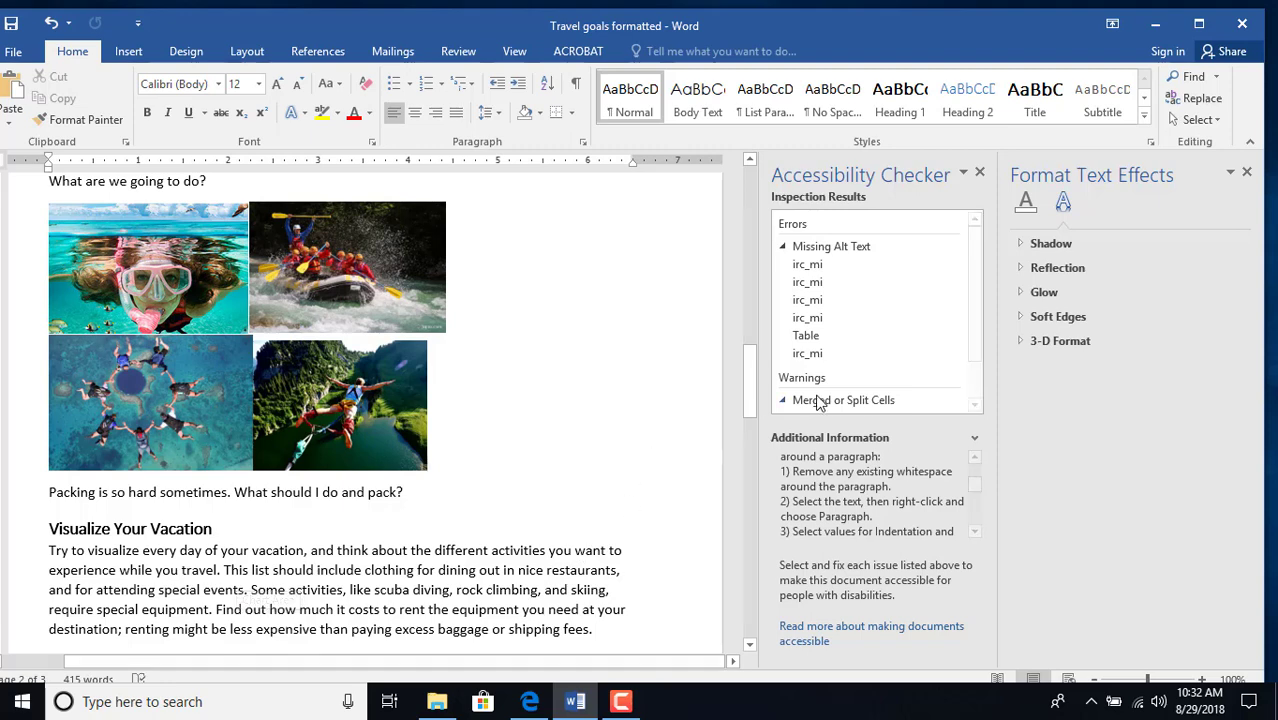
Remove the five flagged repeated blank characters after the travel agency picture at the end of the document
{"action": "scroll", "coordinate": [969, 320], "scroll_direction": "down", "scroll_amount": 1}
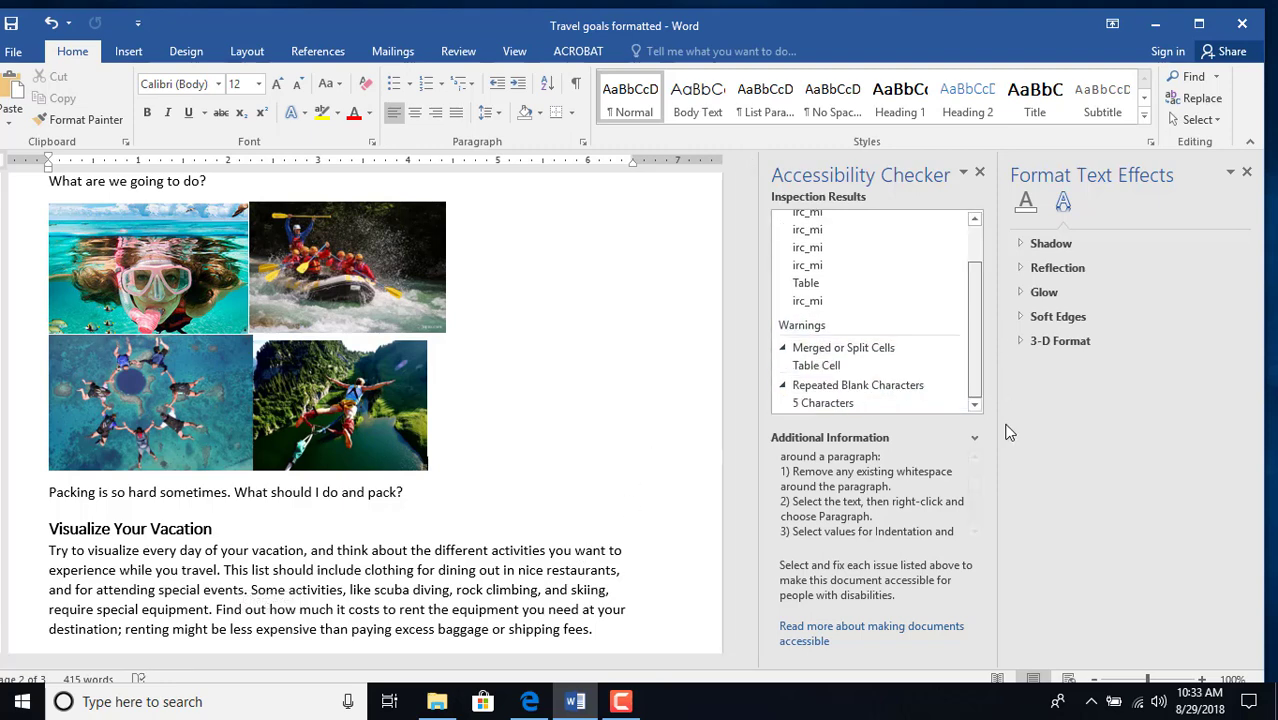
{"action": "left_click", "coordinate": [844, 403]}
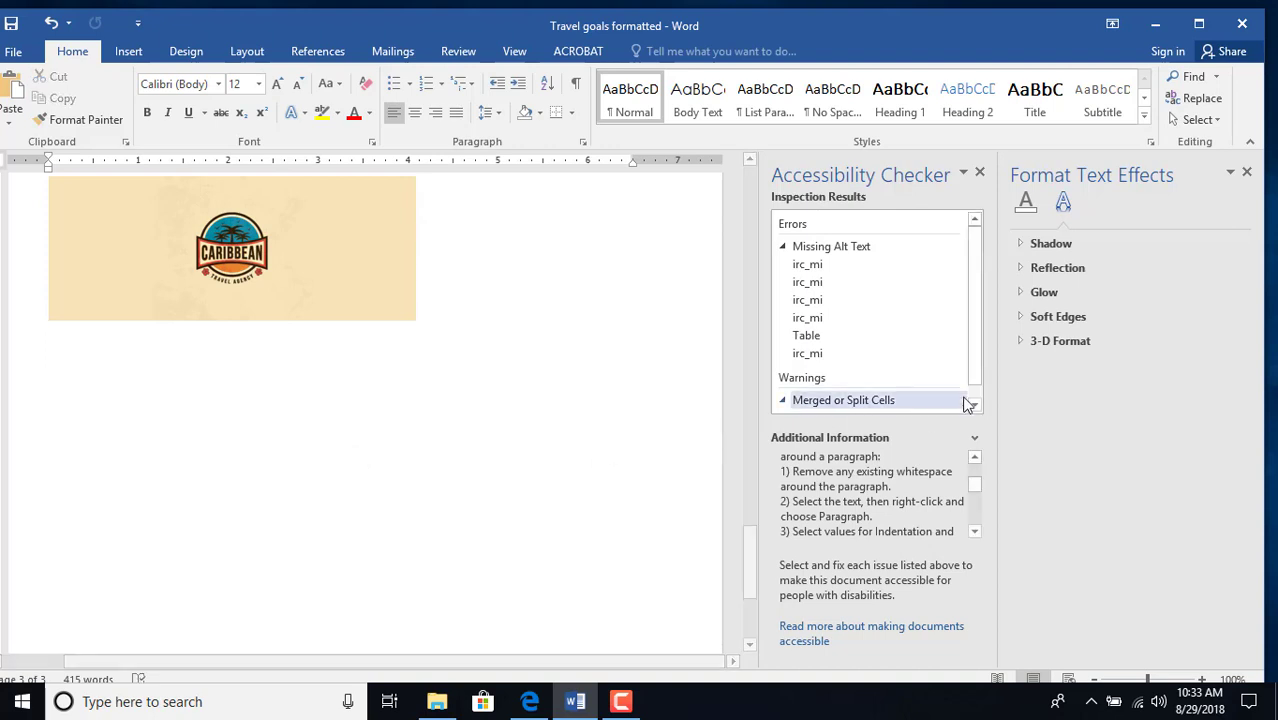
{"action": "scroll", "coordinate": [972, 354], "scroll_direction": "down", "scroll_amount": 1}
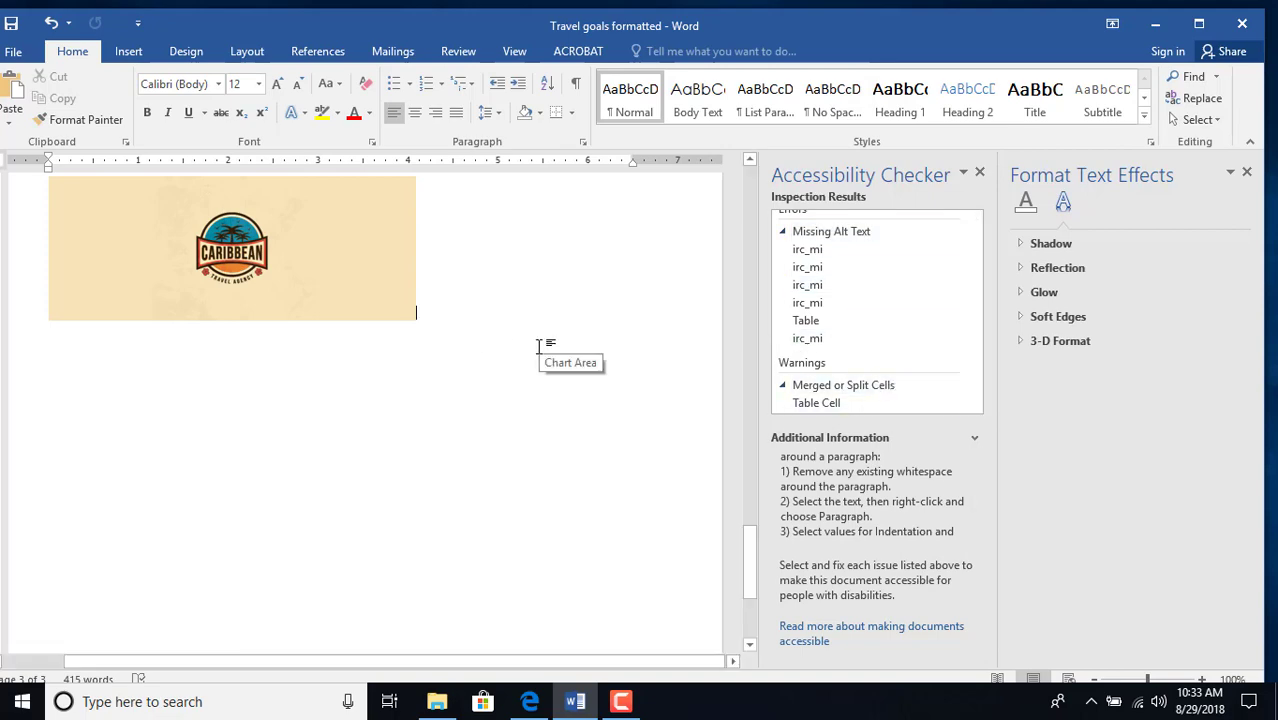
Check the reading order of the travel method table by moving cell by cell from the Travel Method header to the last Cons cell
{"action": "scroll", "coordinate": [571, 430], "scroll_direction": "up", "scroll_amount": 10}
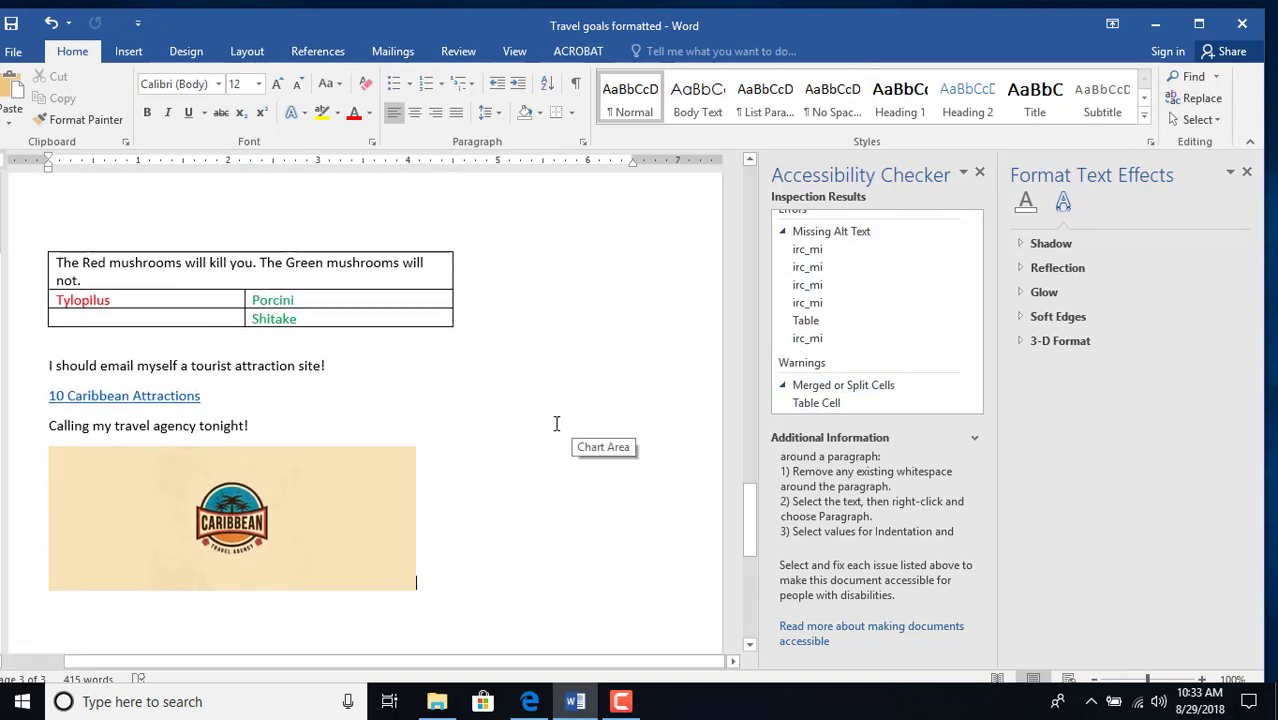
{"action": "scroll", "coordinate": [520, 410], "scroll_direction": "up", "scroll_amount": 10}
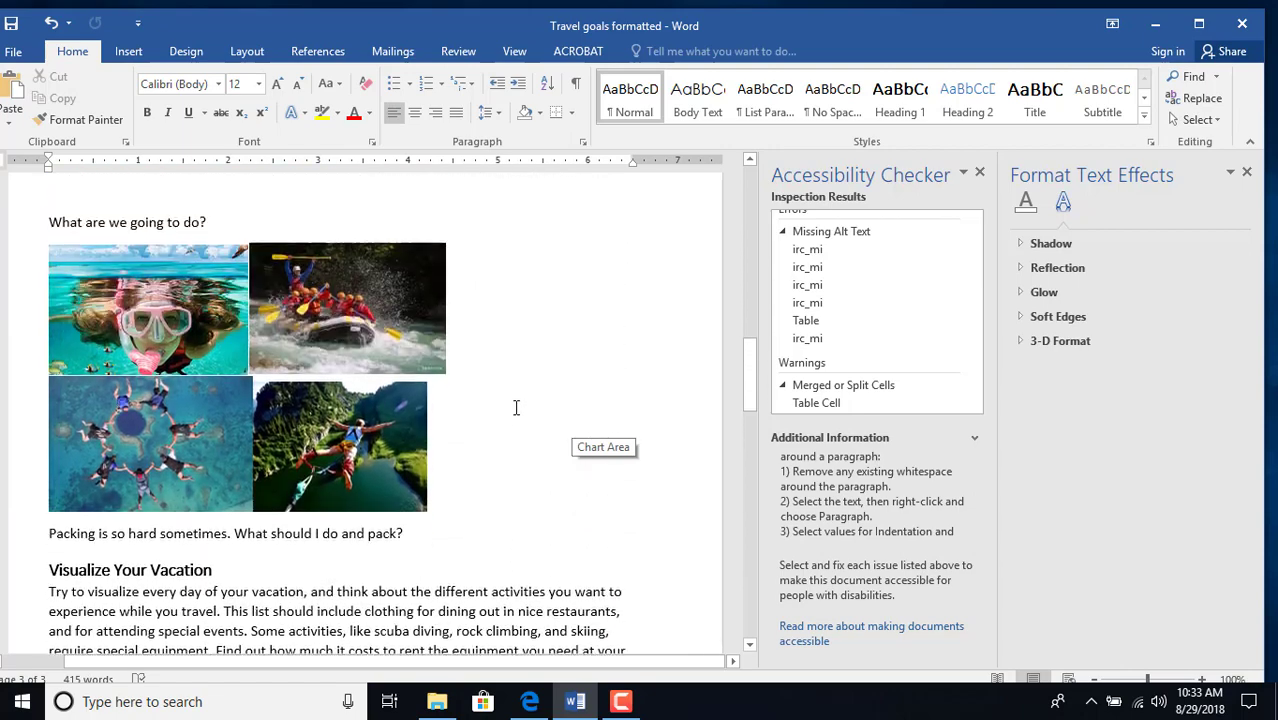
{"action": "scroll", "coordinate": [507, 399], "scroll_direction": "up", "scroll_amount": 6}
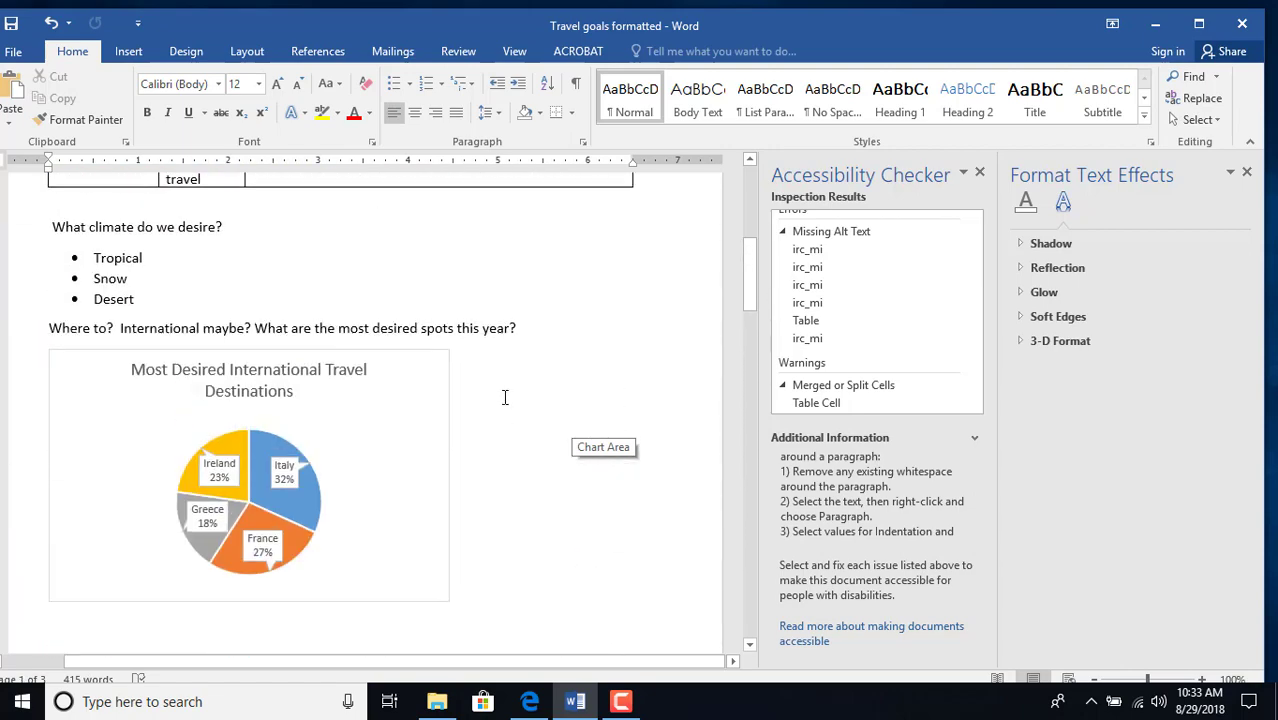
{"action": "scroll", "coordinate": [508, 418], "scroll_direction": "up", "scroll_amount": 3}
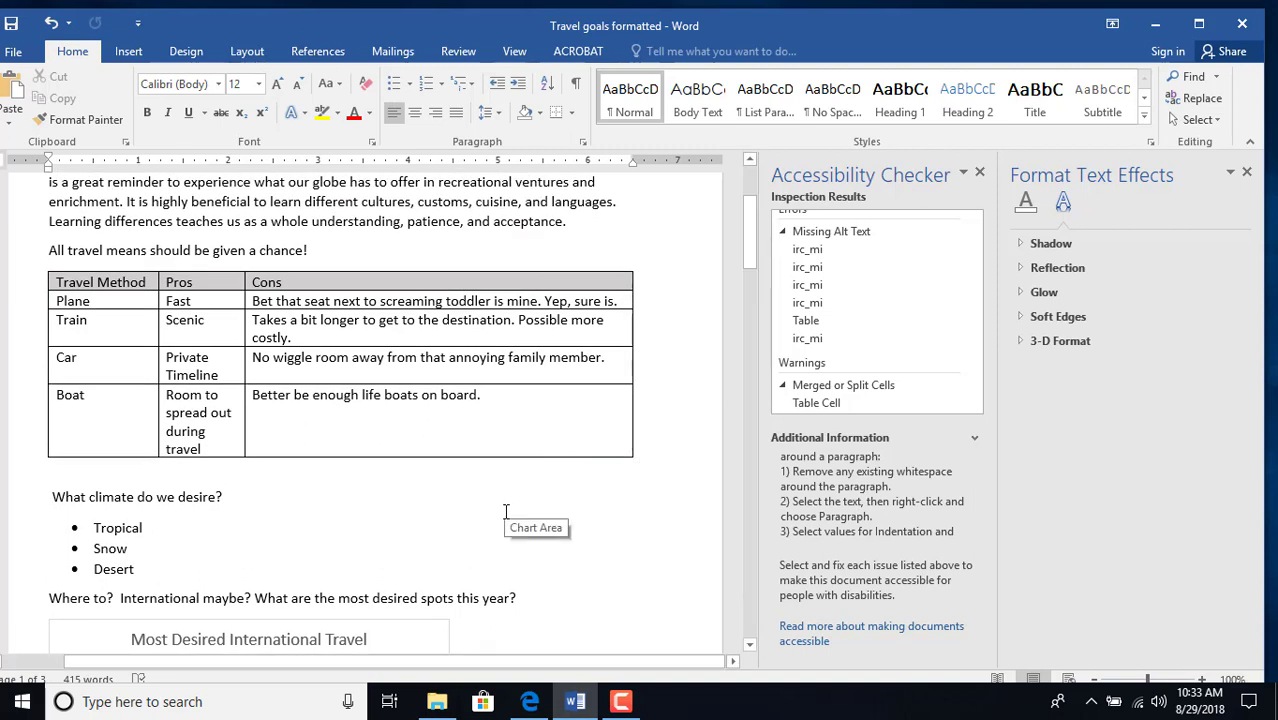
{"action": "left_click", "coordinate": [131, 282]}
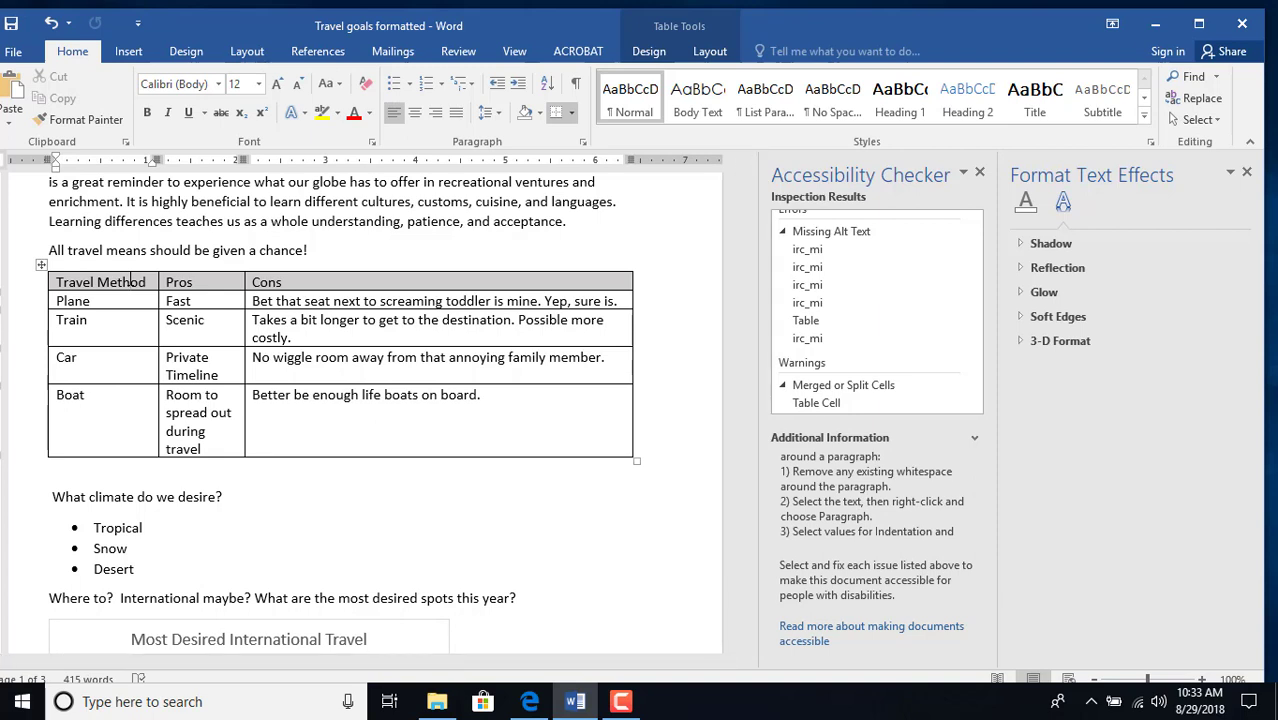
{"action": "key", "text": "Tab"}
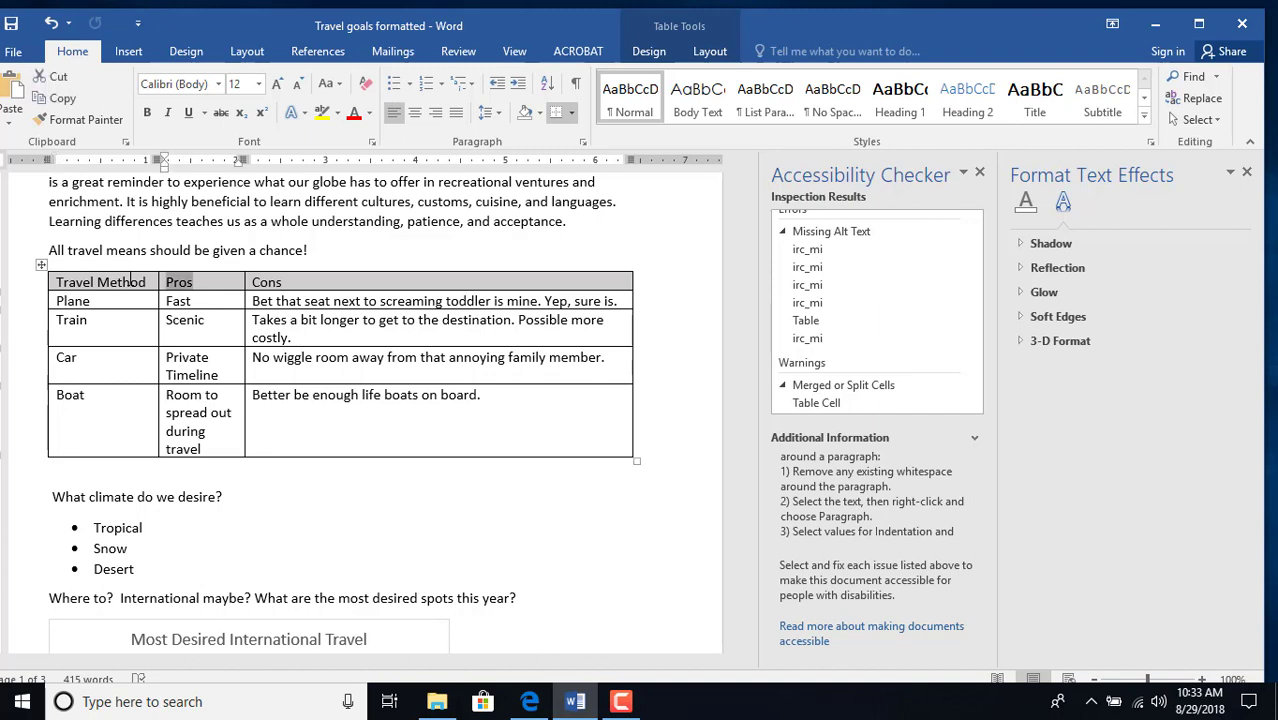
{"action": "key", "text": "Tab"}
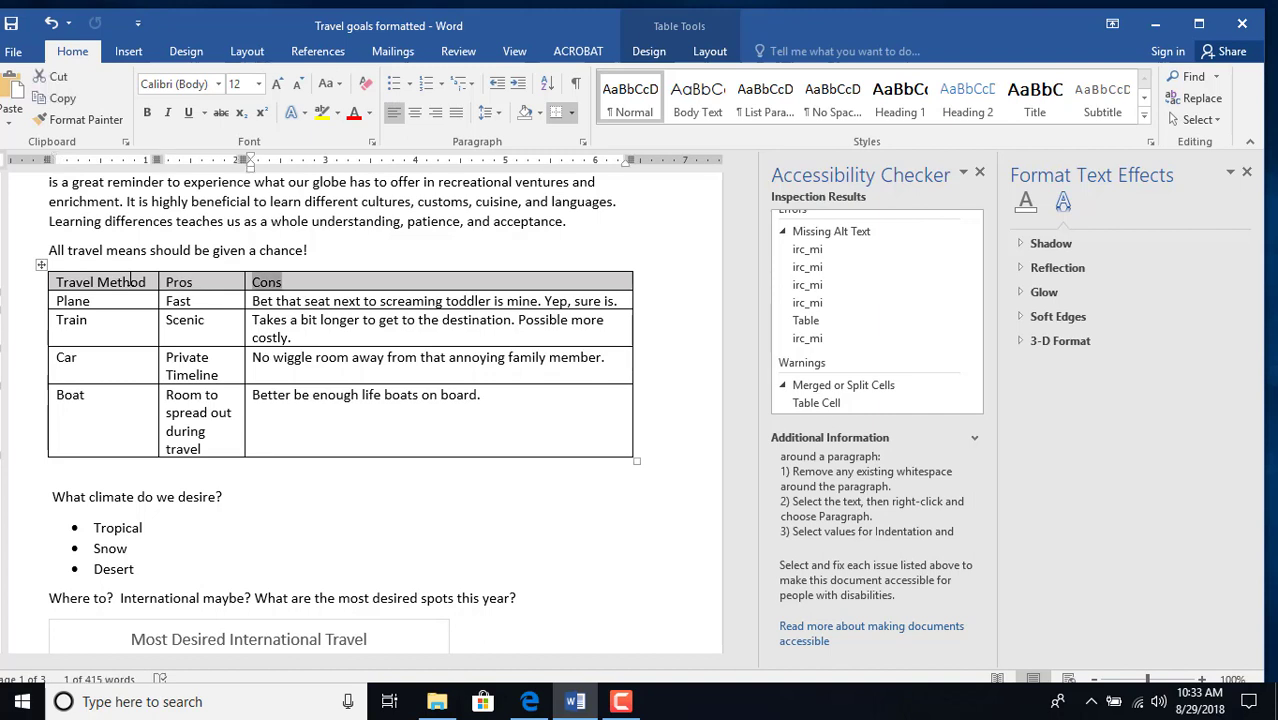
{"action": "key", "text": "Tab"}
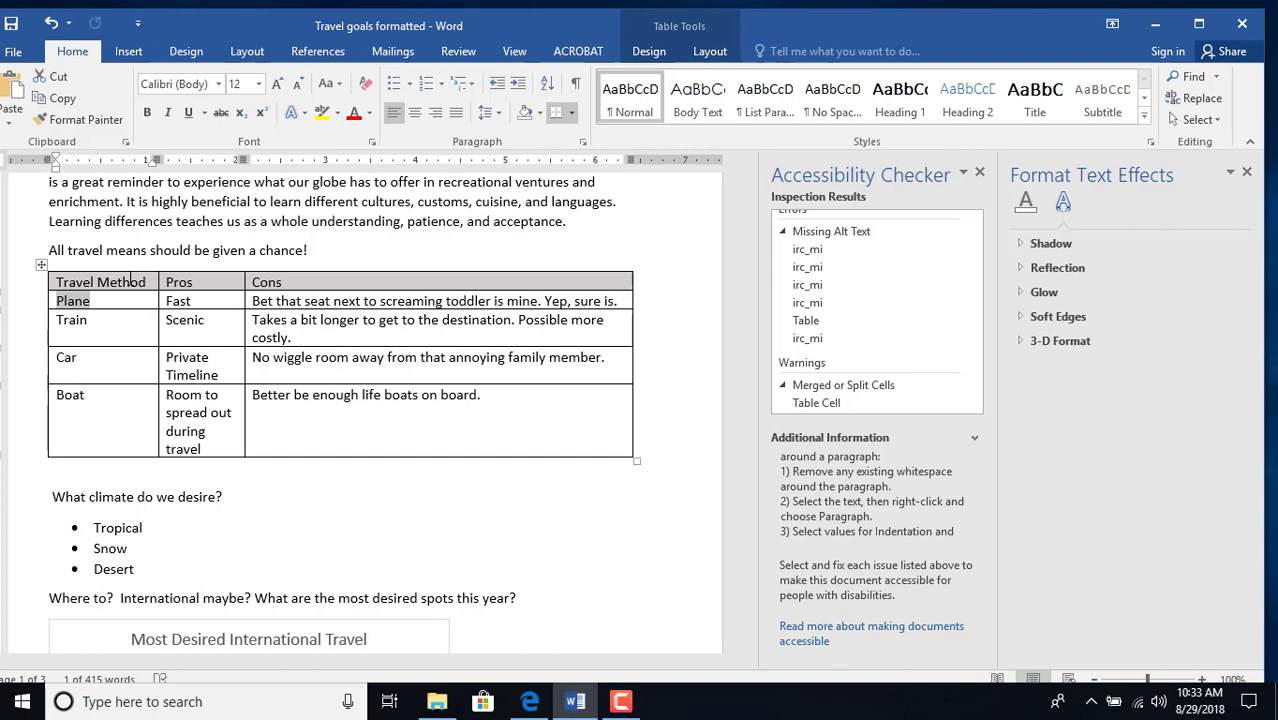
{"action": "key", "text": "Tab"}
{"action": "key", "text": "Tab"}
{"action": "key", "text": "Tab"}
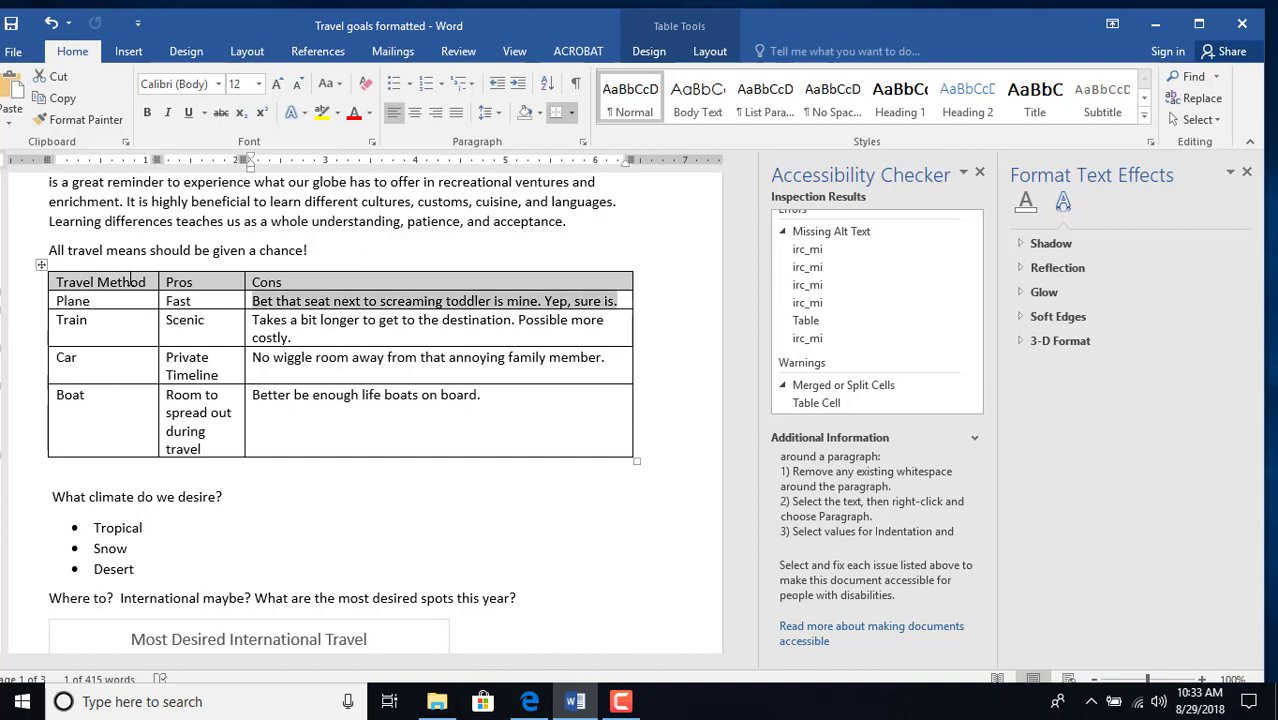
{"action": "key", "text": "Tab"}
{"action": "key", "text": "Tab"}
{"action": "key", "text": "Tab"}
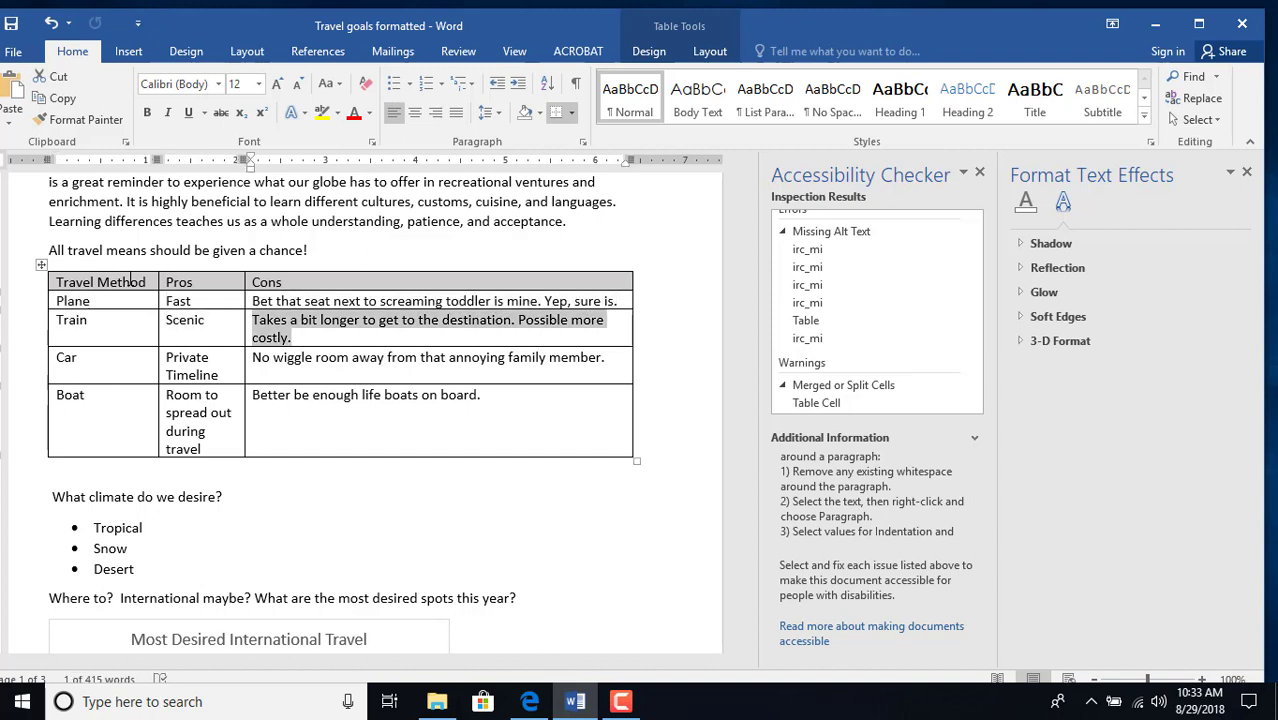
{"action": "key", "text": "Tab"}
{"action": "key", "text": "Tab"}
{"action": "key", "text": "Tab"}
{"action": "key", "text": "Tab"}
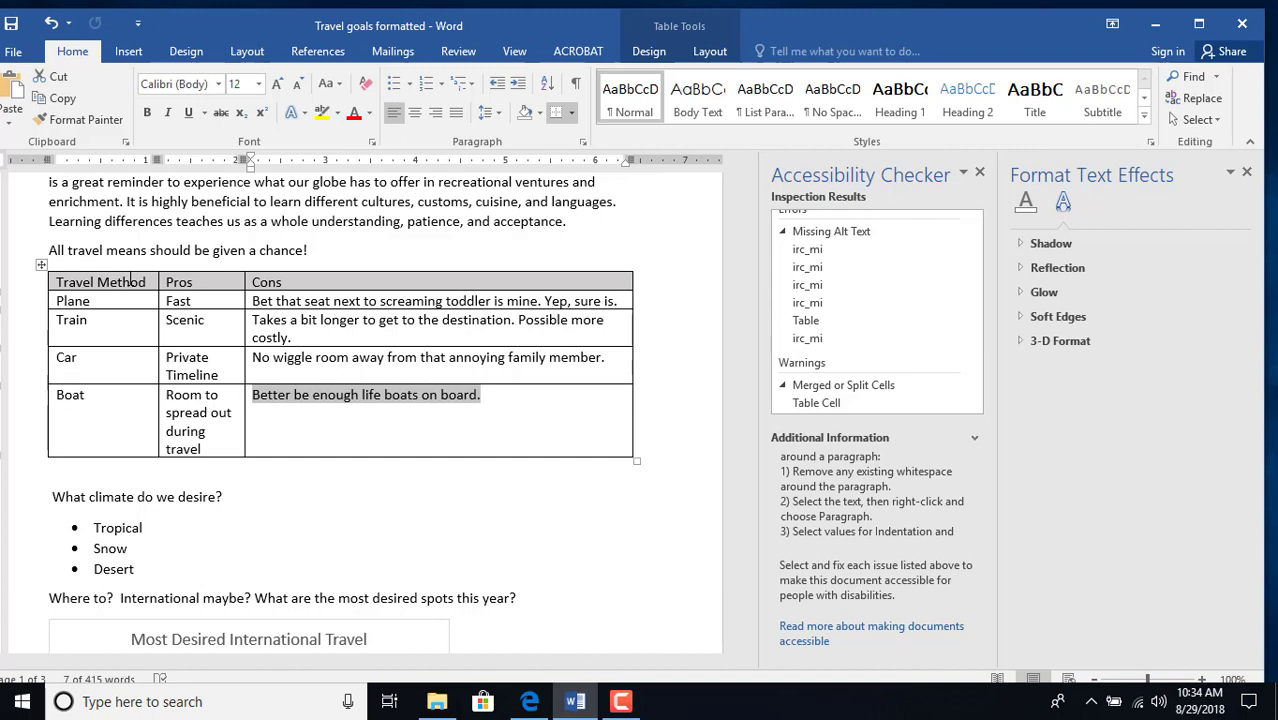
Close the Format Text Effects and Accessibility Checker panes and close the Travel goals formatted document
{"action": "left_click", "coordinate": [1247, 175]}
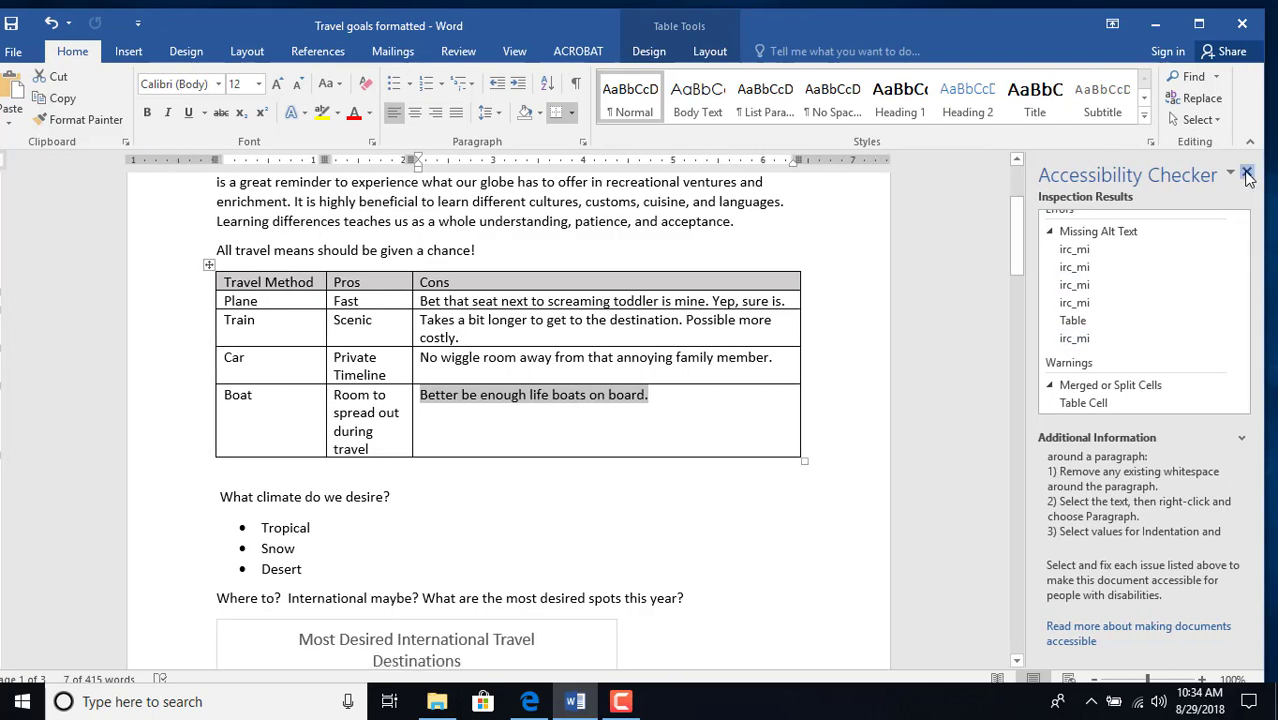
{"action": "left_click", "coordinate": [1247, 175]}
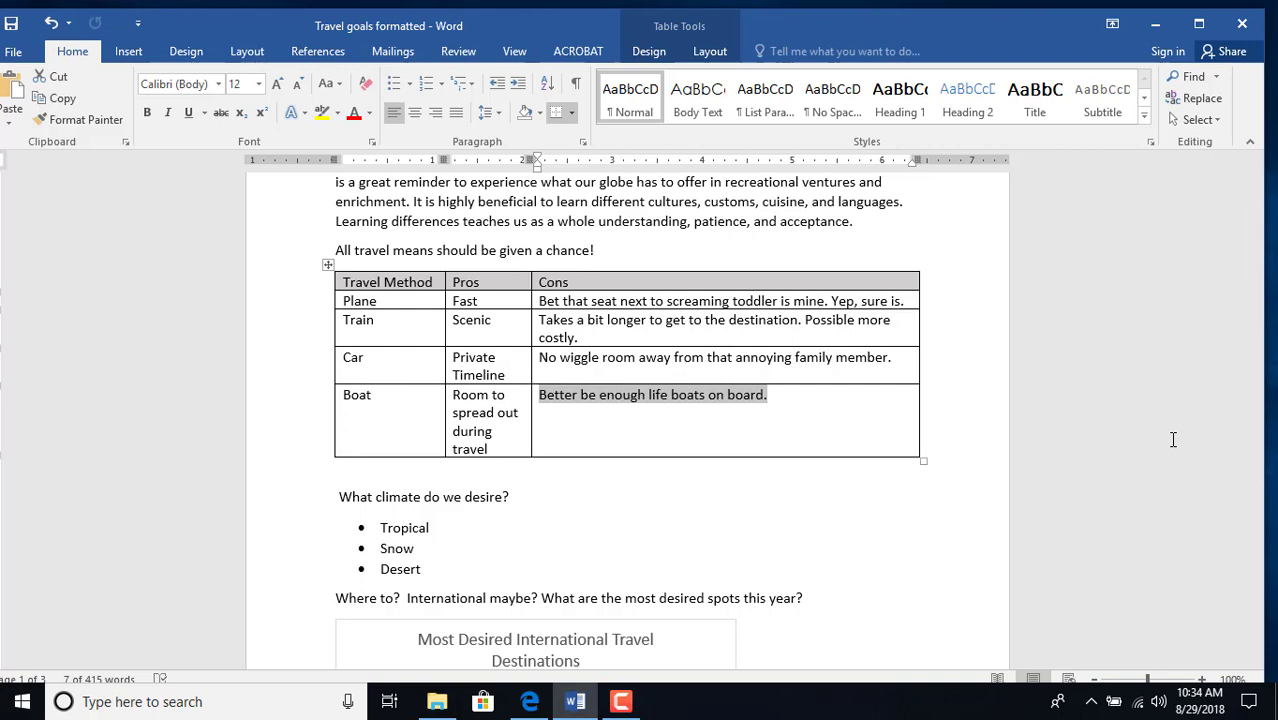
{"action": "left_click", "coordinate": [1240, 27]}
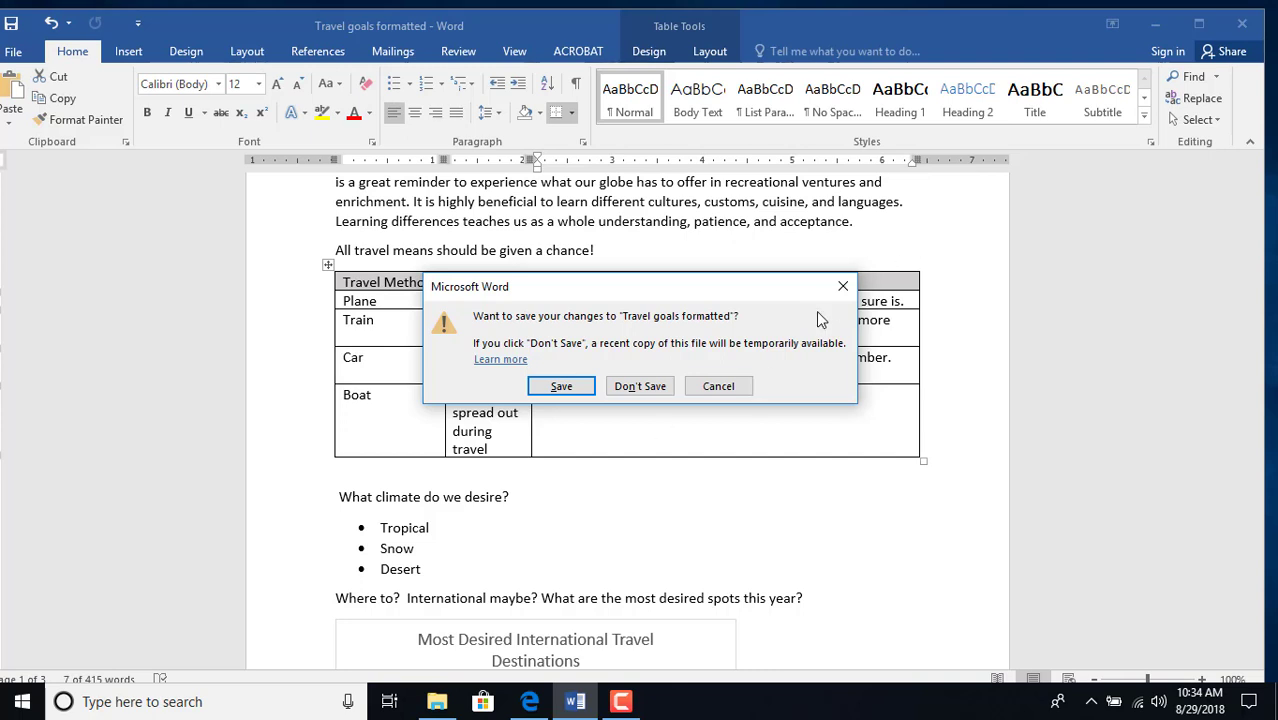
{"action": "left_click", "coordinate": [843, 286]}
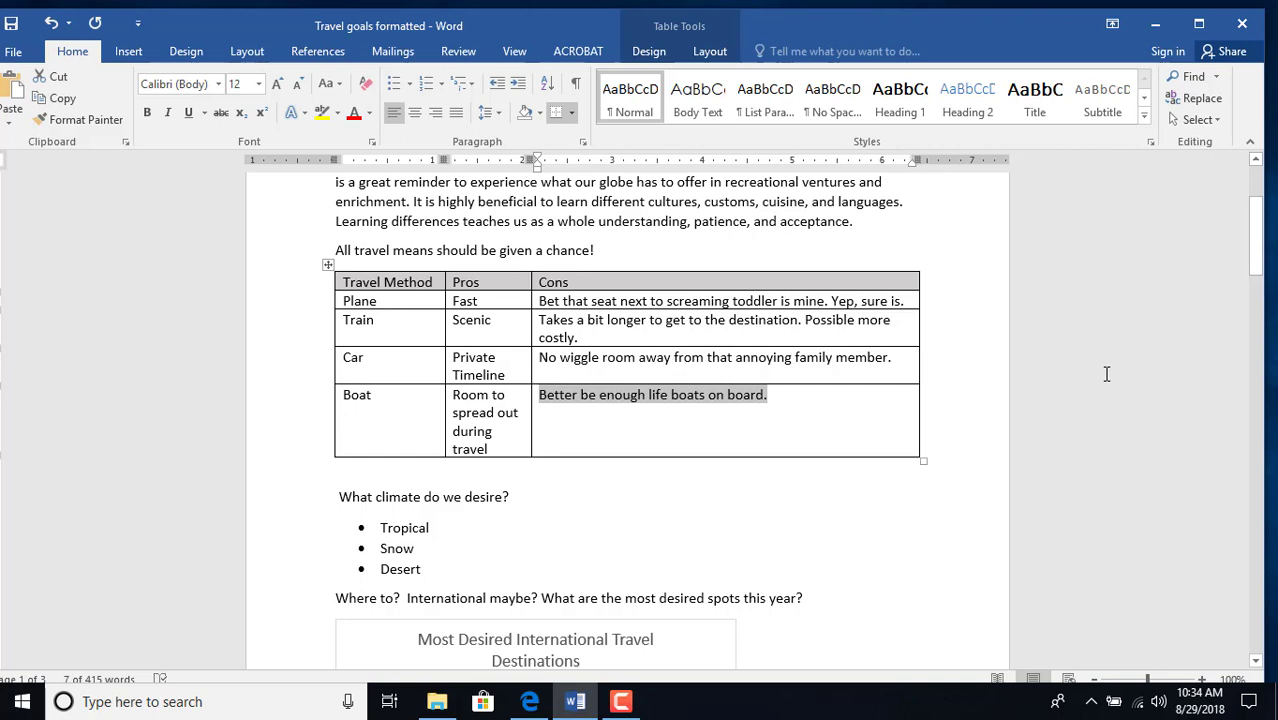
{"action": "left_click", "coordinate": [1239, 24]}
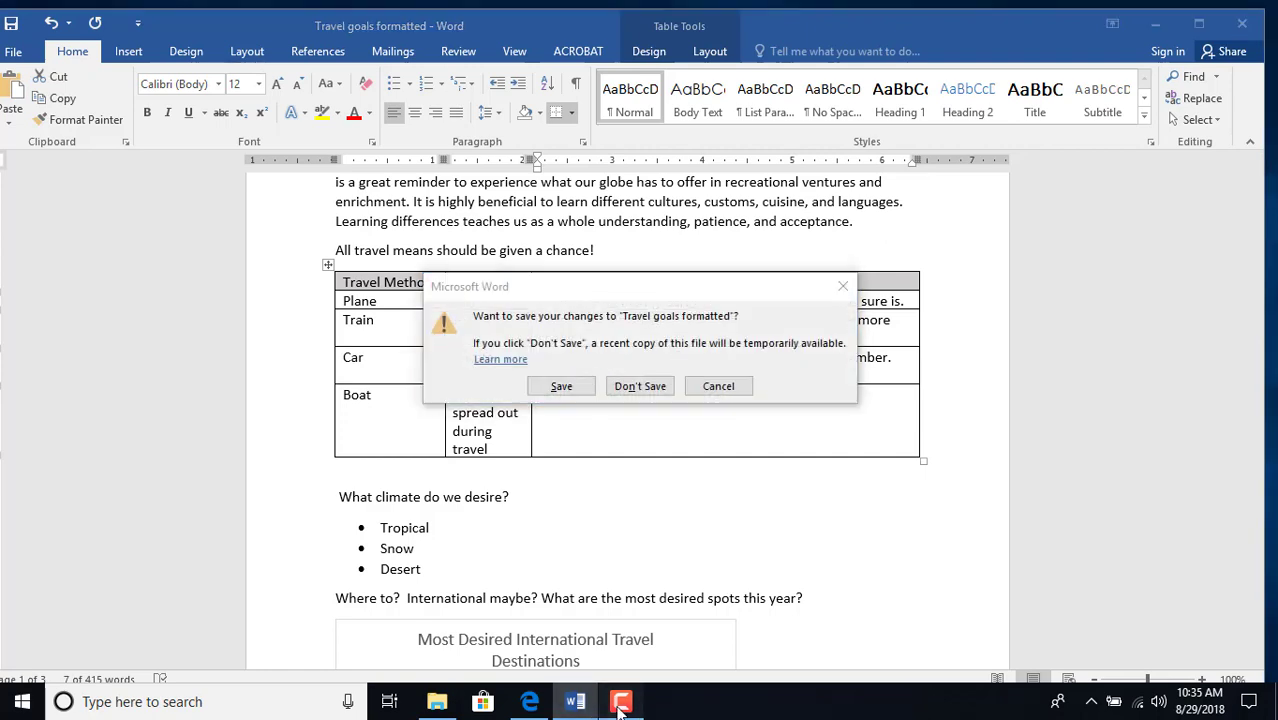